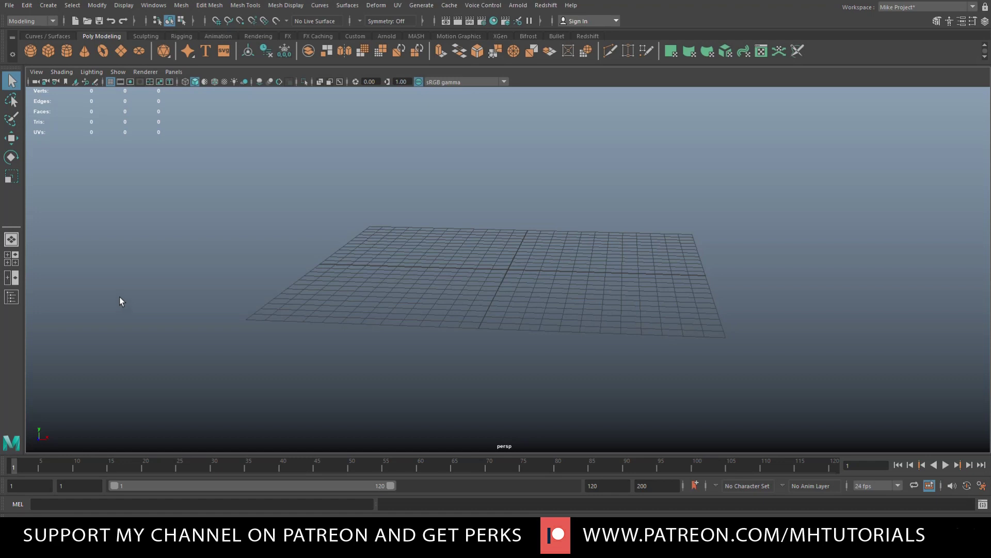
Show all hidden objects to reveal the three-pawn reference image.
{"action": "left_click", "coordinate": [124, 6]}
{"action": "mouse_move", "coordinate": [187, 72]}
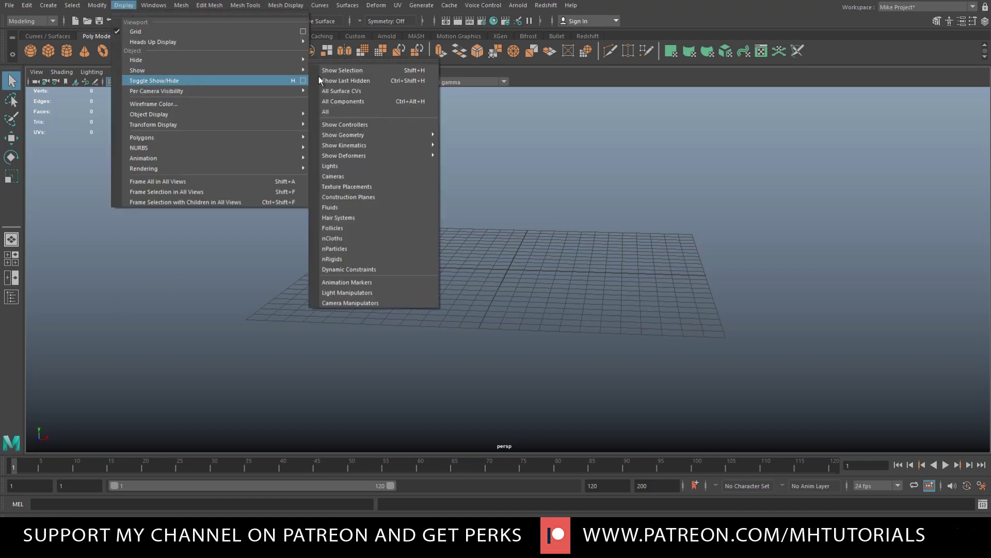
{"action": "left_click", "coordinate": [355, 111]}
{"action": "right_click_drag", "start_coordinate": [519, 380], "coordinate": [573, 379], "text": "alt"}
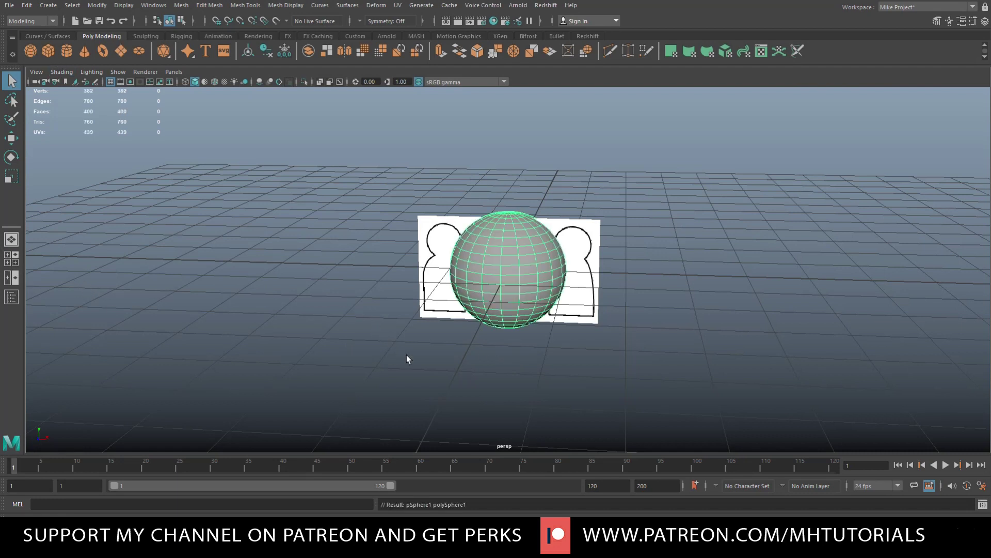
Move the reference image plane behind the sphere and bring up the sphere's Attribute Editor.
{"action": "left_click_drag", "start_coordinate": [407, 354], "coordinate": [492, 376], "text": "alt"}
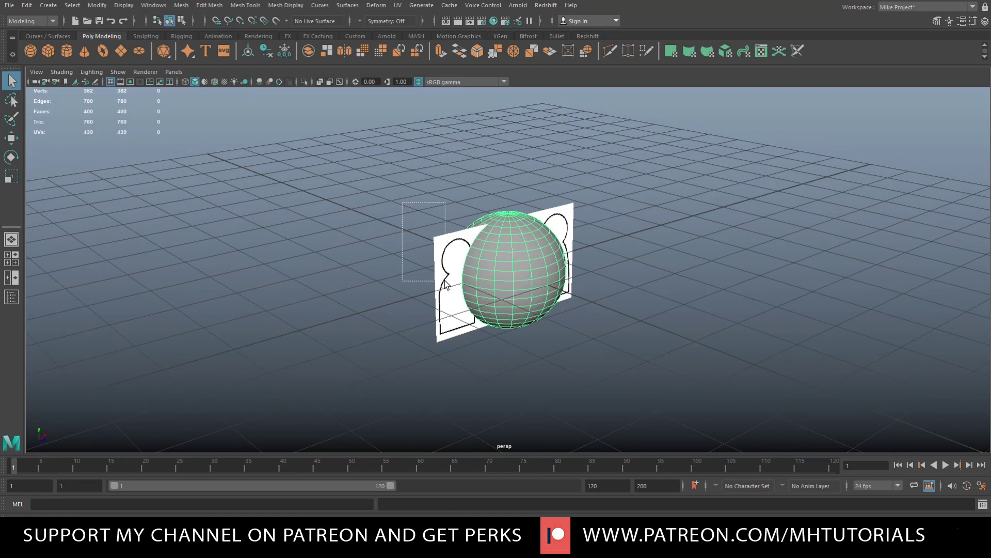
{"action": "left_click", "coordinate": [453, 335]}
{"action": "key", "text": "w"}
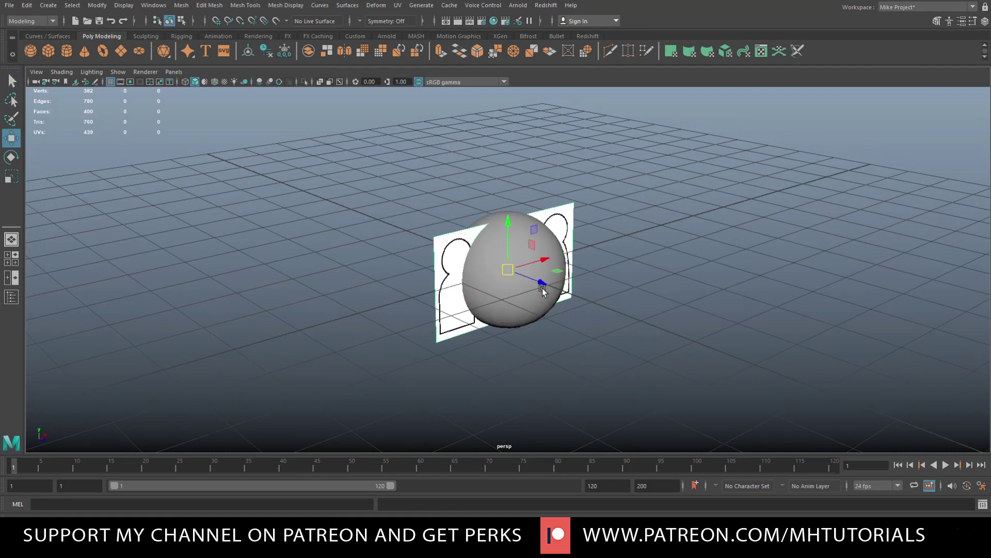
{"action": "left_click_drag", "start_coordinate": [542, 286], "coordinate": [395, 212]}
{"action": "left_click", "coordinate": [521, 279]}
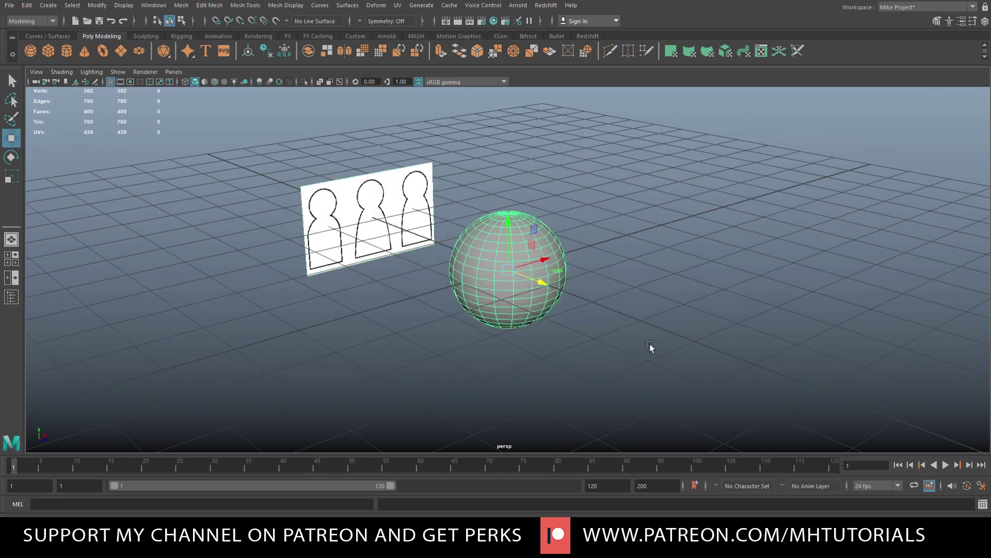
{"action": "left_click_drag", "start_coordinate": [672, 327], "coordinate": [635, 333], "text": "alt"}
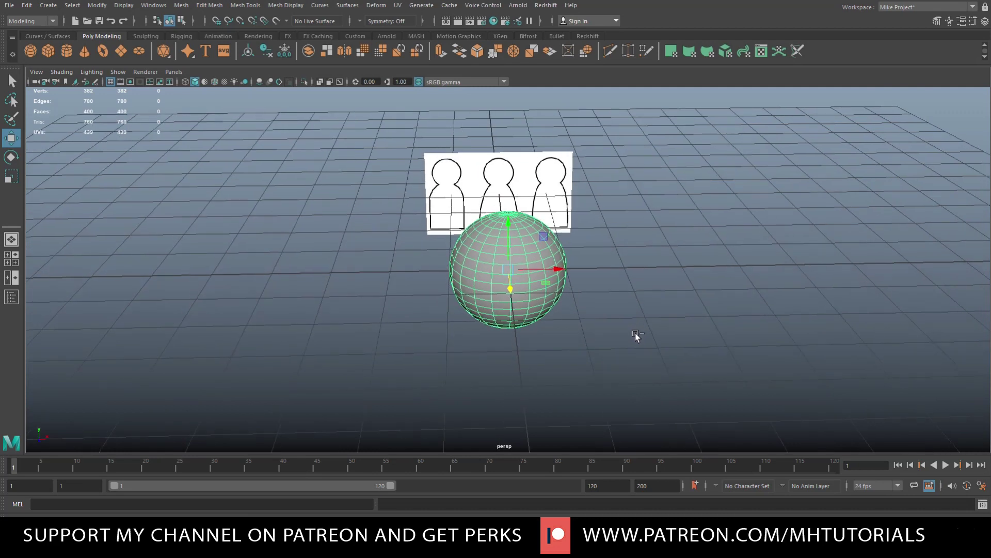
{"action": "key", "text": "ctrl+a"}
Set the sphere's Subdivisions Axis and Subdivisions Height to 12.
{"action": "left_click", "coordinate": [822, 147]}
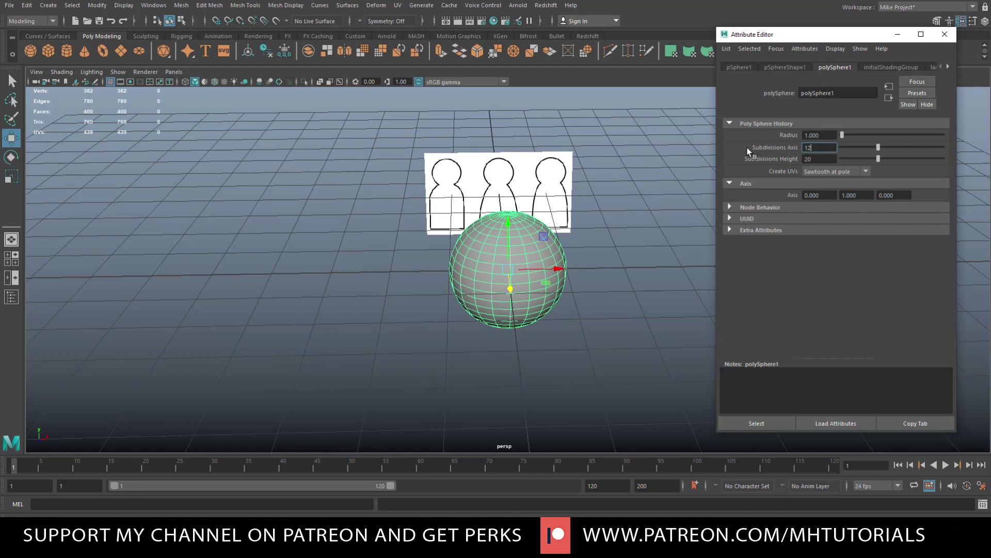
{"action": "type", "text": "12"}
{"action": "key", "text": "Tab"}
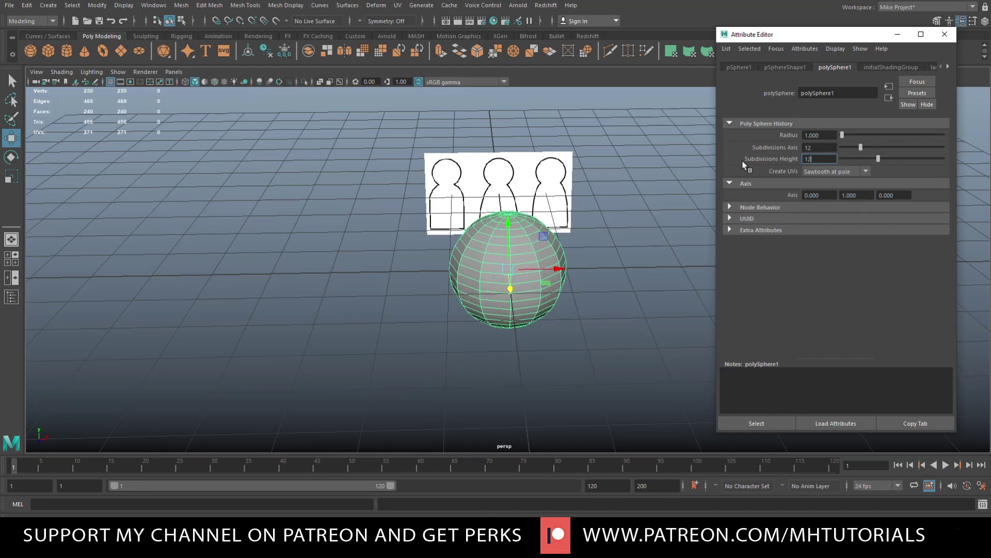
{"action": "key", "text": "Return"}
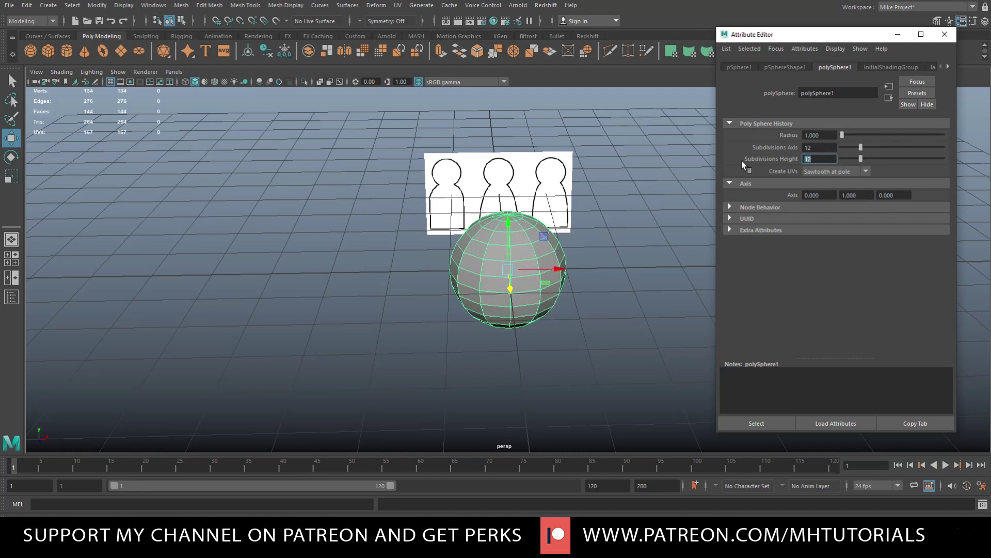
Maximize the front view and shrink the sphere uniformly.
{"action": "left_click", "coordinate": [7, 254]}
{"action": "key", "text": "space"}
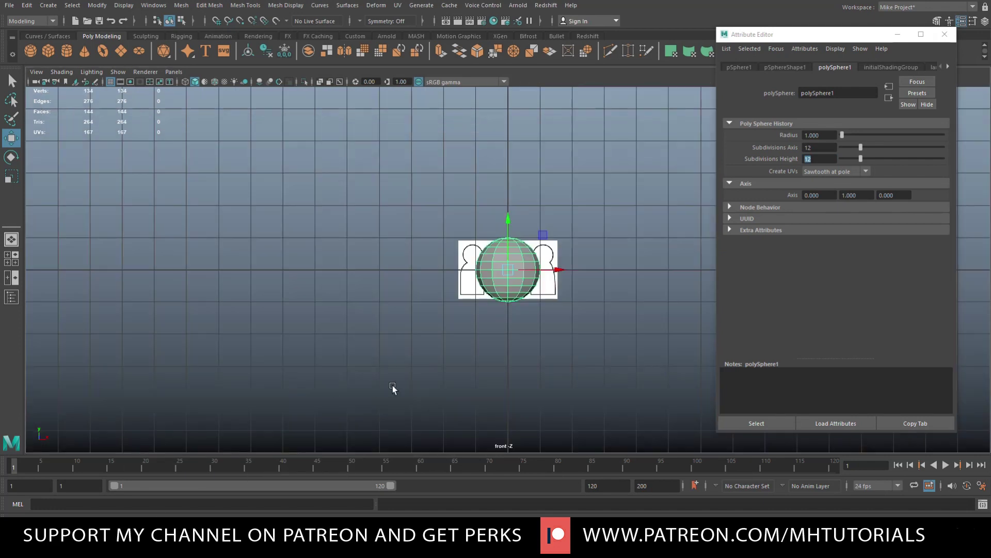
{"action": "scroll", "coordinate": [587, 369], "scroll_direction": "up", "scroll_amount": 2}
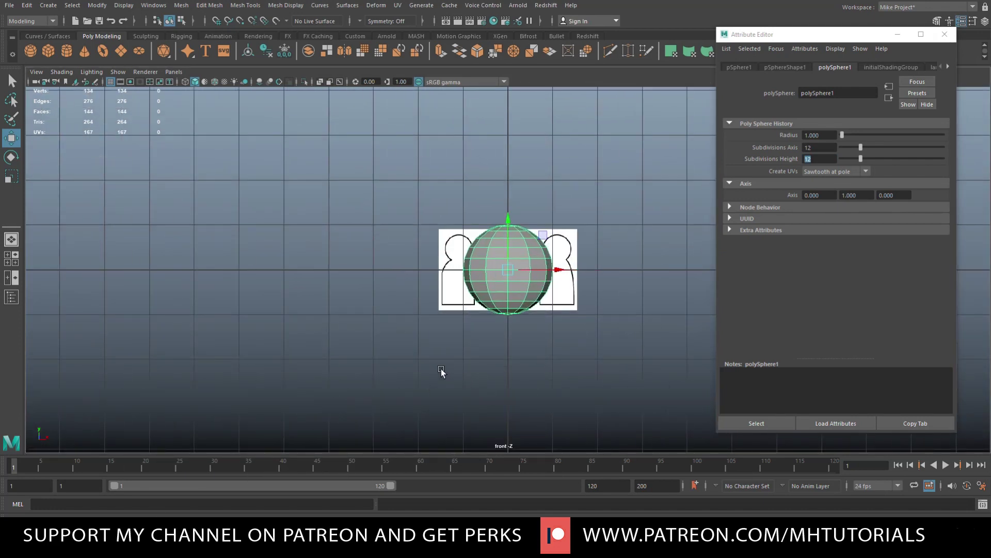
{"action": "key", "text": "r"}
{"action": "left_click_drag", "start_coordinate": [508, 270], "coordinate": [497, 287]}
{"action": "left_click", "coordinate": [945, 34]}
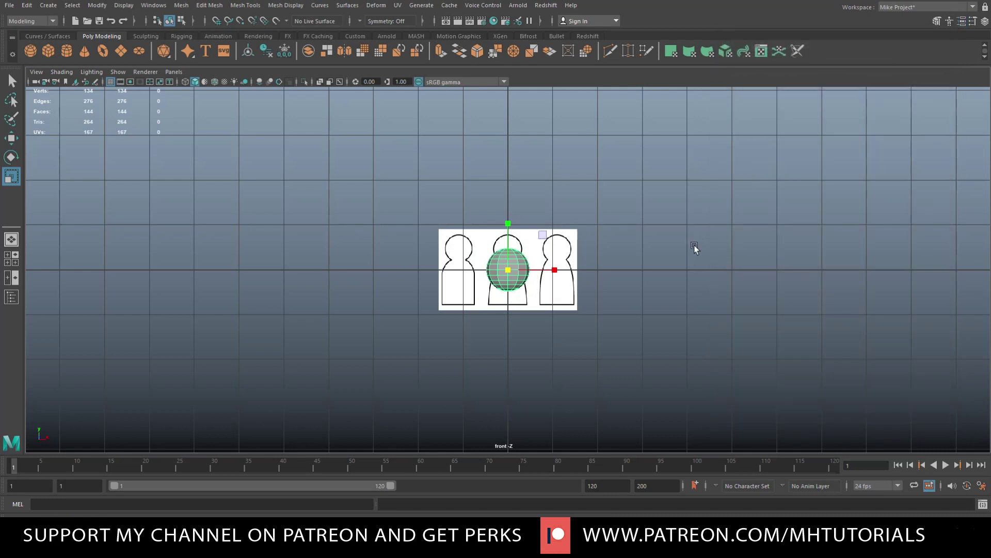
Fit the sphere onto the middle pawn's head outline and delete its bottom faces.
{"action": "scroll", "coordinate": [666, 251], "scroll_direction": "up", "scroll_amount": 10}
{"action": "scroll", "coordinate": [655, 255], "scroll_direction": "down", "scroll_amount": 10}
{"action": "scroll", "coordinate": [645, 279], "scroll_direction": "up", "scroll_amount": 2}
{"action": "scroll", "coordinate": [642, 291], "scroll_direction": "up", "scroll_amount": 6}
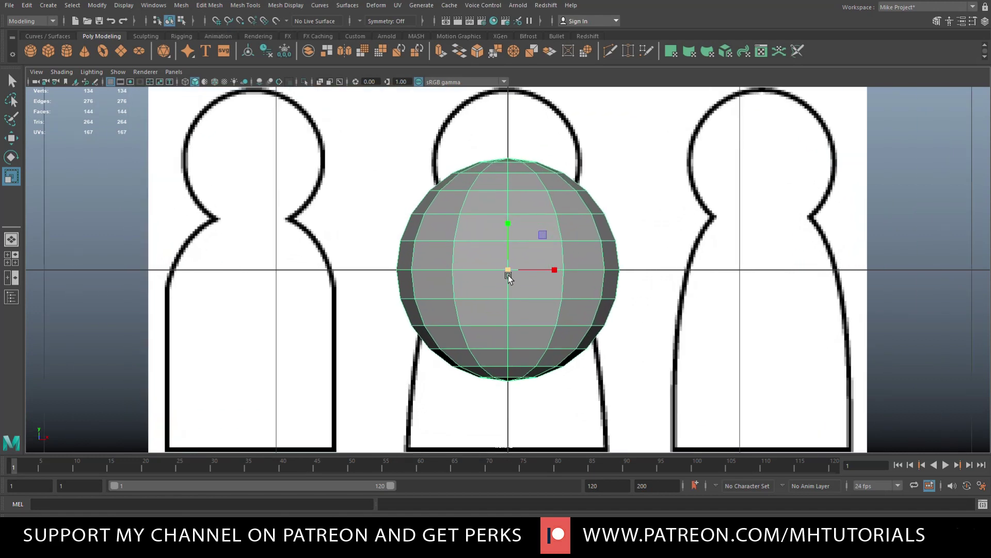
{"action": "left_click_drag", "start_coordinate": [508, 274], "coordinate": [445, 281]}
{"action": "key", "text": "w"}
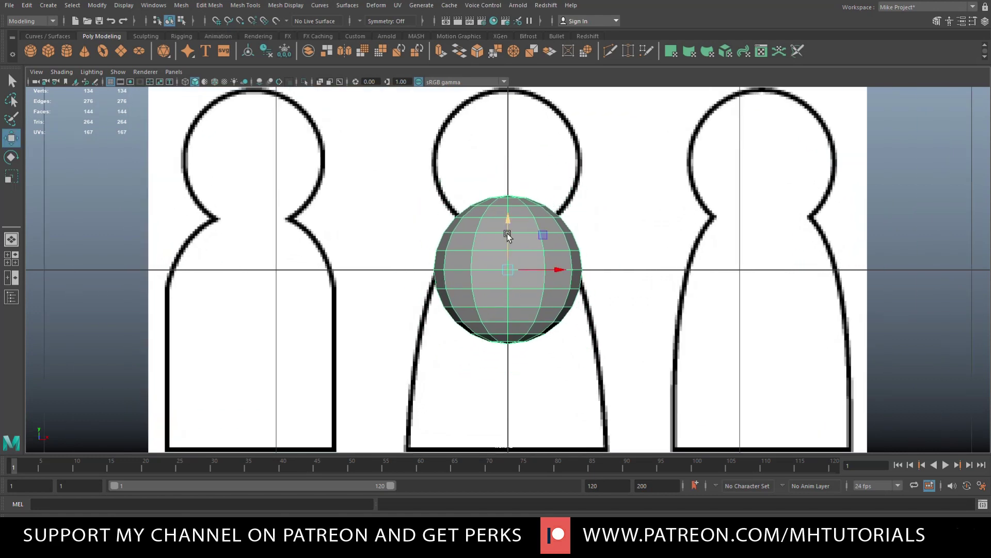
{"action": "left_click_drag", "start_coordinate": [506, 233], "coordinate": [516, 113]}
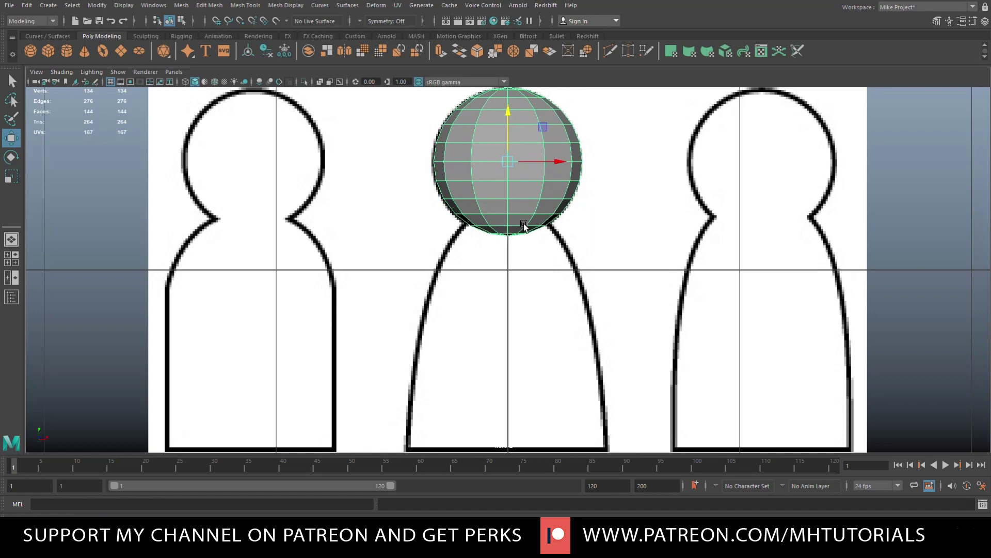
{"action": "right_click_drag", "start_coordinate": [613, 217], "coordinate": [543, 203]}
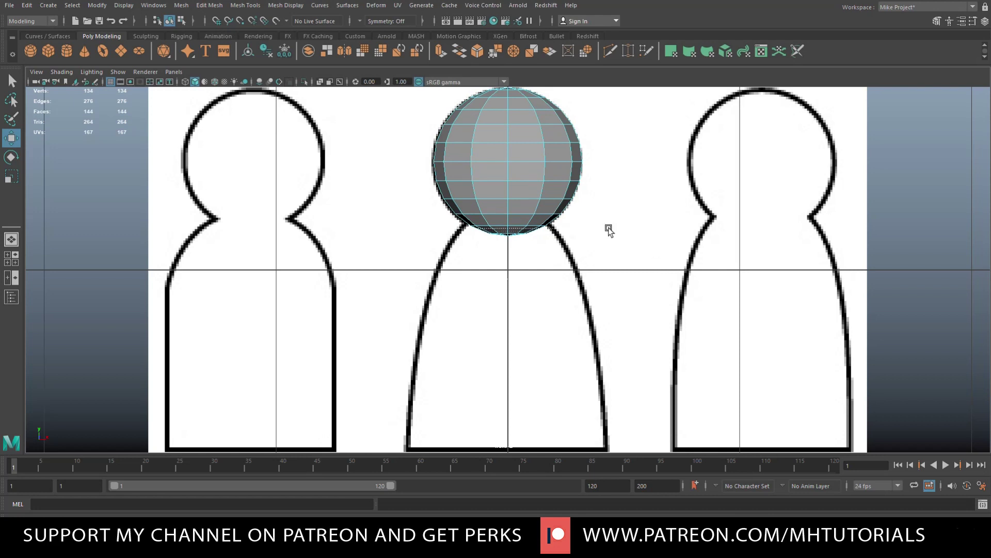
{"action": "key", "text": "Delete"}
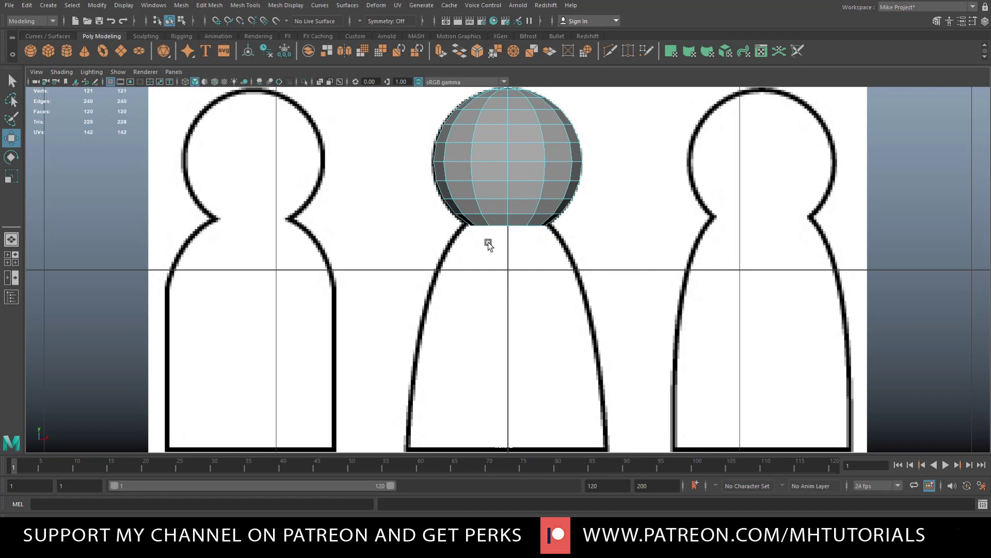
Extrude the sphere's open bottom edge loop down to the pawn's base and widen it to the outline.
{"action": "right_click_drag", "start_coordinate": [488, 206], "coordinate": [489, 179]}
{"action": "double_click", "coordinate": [497, 226]}
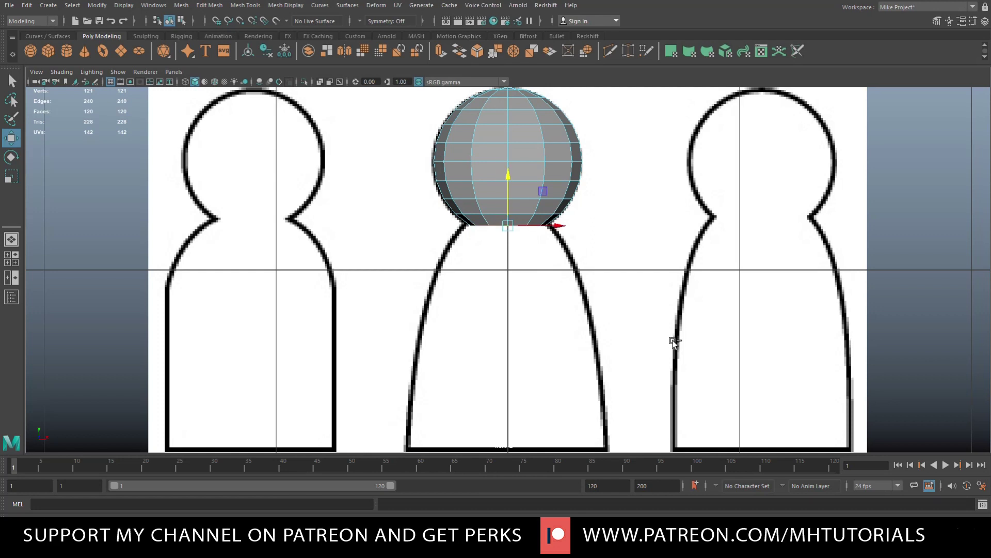
{"action": "key", "text": "ctrl+e"}
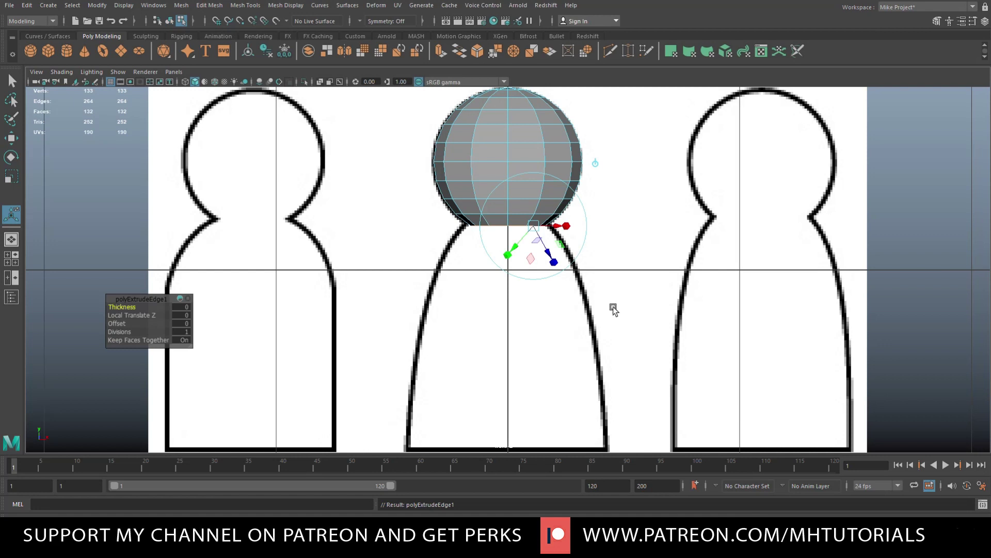
{"action": "key", "text": "w"}
{"action": "left_click_drag", "start_coordinate": [506, 177], "coordinate": [531, 398]}
{"action": "key", "text": "r"}
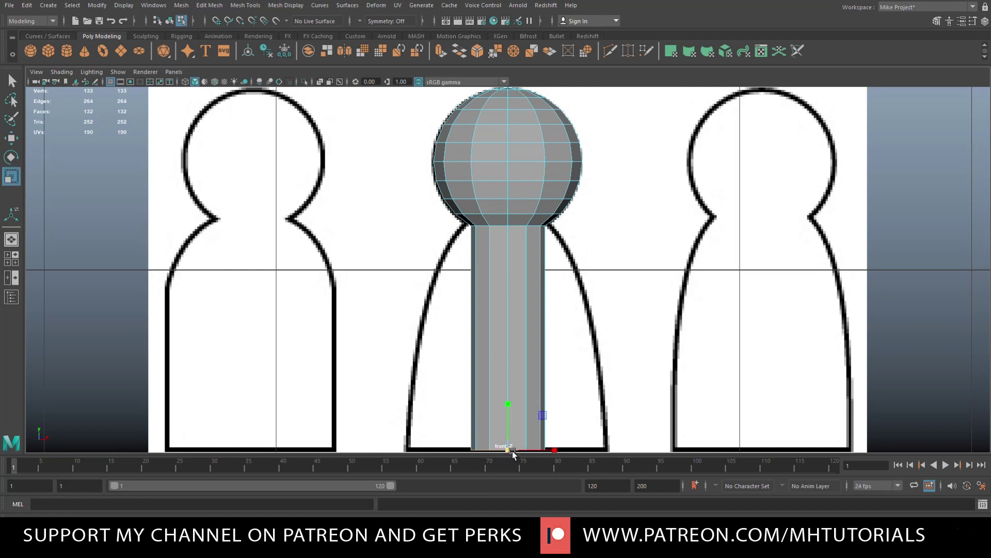
{"action": "left_click_drag", "start_coordinate": [508, 448], "coordinate": [595, 449]}
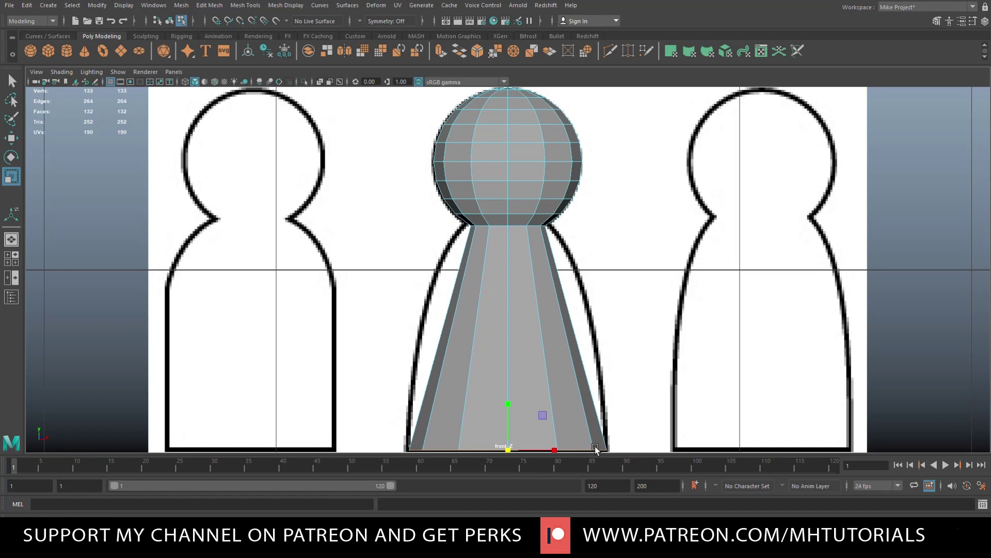
{"action": "left_click", "coordinate": [615, 264]}
Insert 10 evenly spaced edge loops across the pawn's body with the Insert Edge Loop Tool.
{"action": "key", "text": "ctrl+shift+e"}
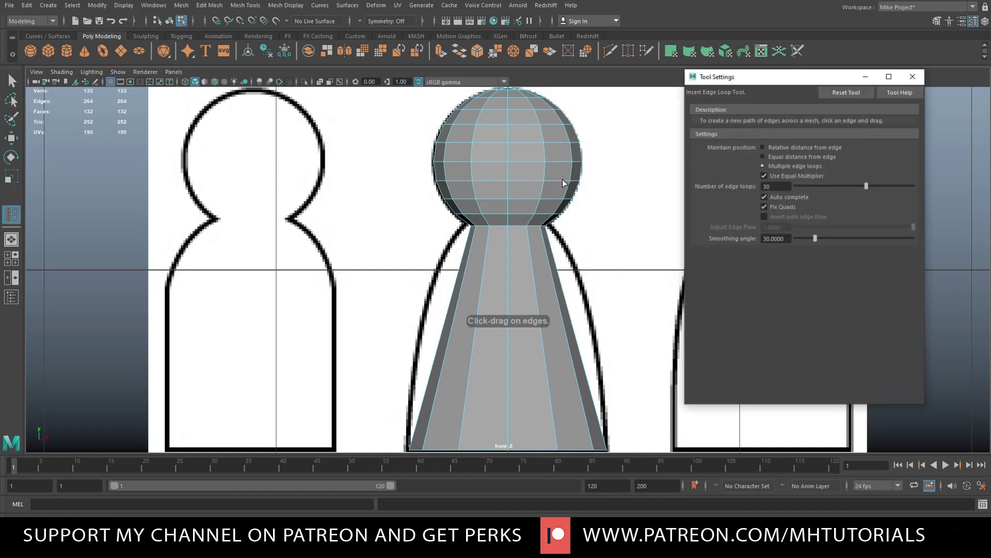
{"action": "double_click", "coordinate": [778, 186]}
{"action": "type", "text": "8"}
{"action": "key", "text": "Return"}
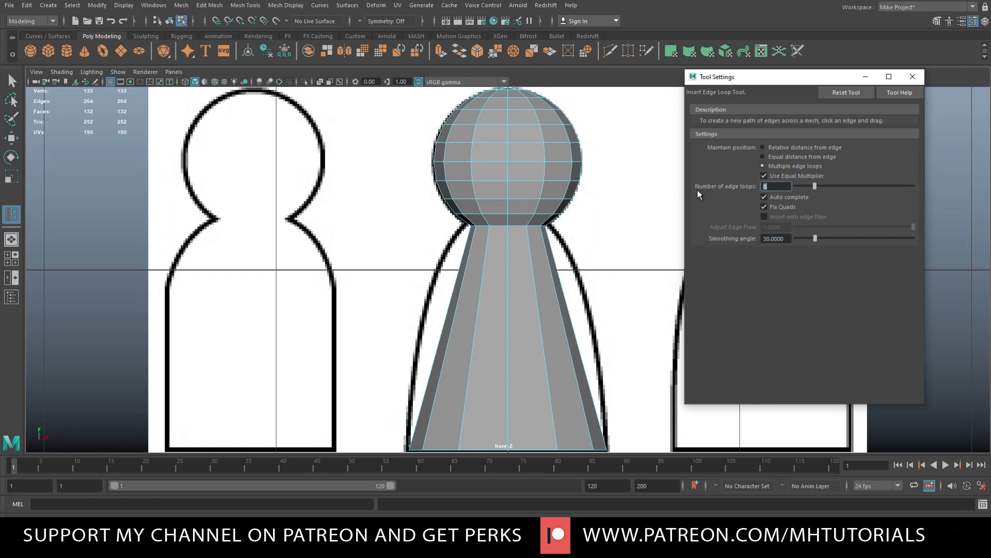
{"action": "left_click", "coordinate": [507, 345]}
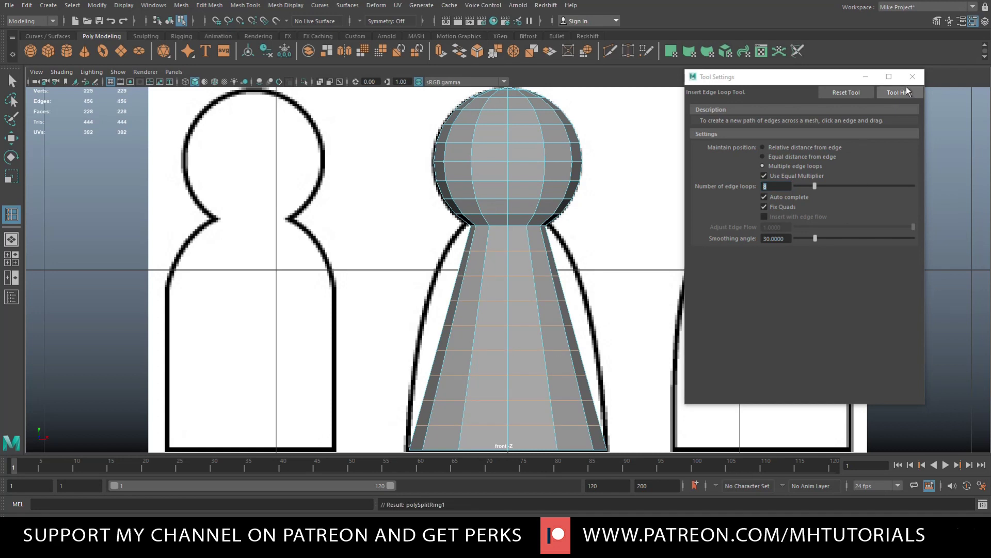
{"action": "key", "text": "ctrl+z"}
{"action": "left_click", "coordinate": [778, 187]}
{"action": "key", "text": "Return"}
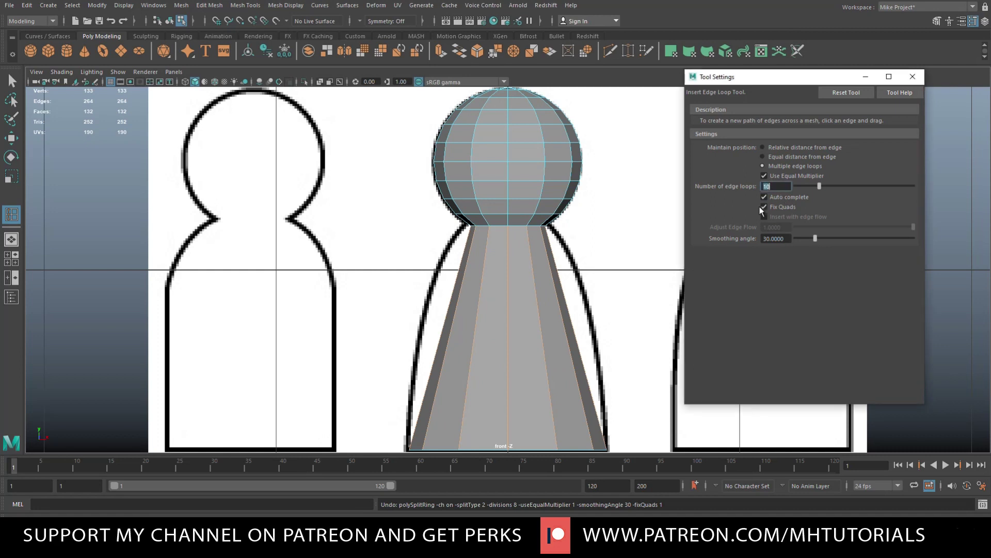
{"action": "left_click", "coordinate": [507, 323]}
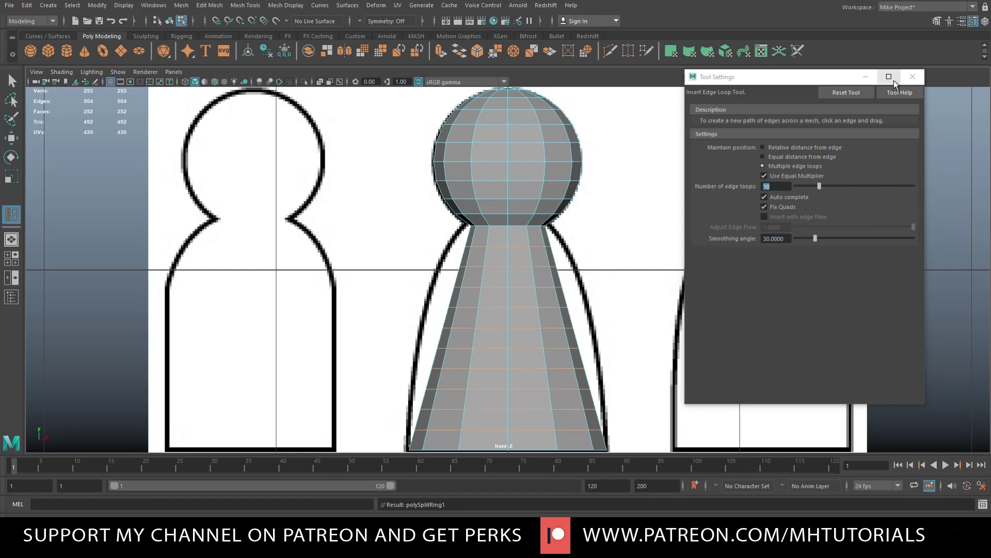
{"action": "left_click", "coordinate": [912, 77]}
Widen the pawn body's bottom two vertex rows to match the base of the outline.
{"action": "middle_click_drag", "start_coordinate": [600, 256], "coordinate": [504, 350], "text": "alt"}
{"action": "scroll", "coordinate": [504, 331], "scroll_direction": "down", "scroll_amount": 10}
{"action": "scroll", "coordinate": [500, 310], "scroll_direction": "up", "scroll_amount": 10}
{"action": "right_click_drag", "start_coordinate": [516, 236], "coordinate": [467, 235]}
{"action": "scroll", "coordinate": [439, 332], "scroll_direction": "up", "scroll_amount": 2}
{"action": "key", "text": "r"}
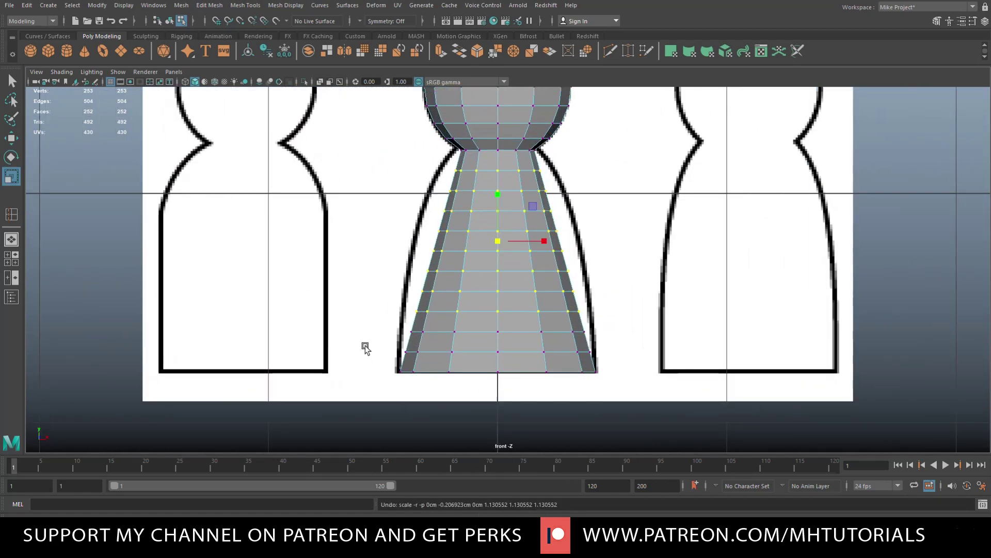
{"action": "left_click", "coordinate": [385, 344]}
{"action": "left_click_drag", "start_coordinate": [360, 334], "coordinate": [631, 365]}
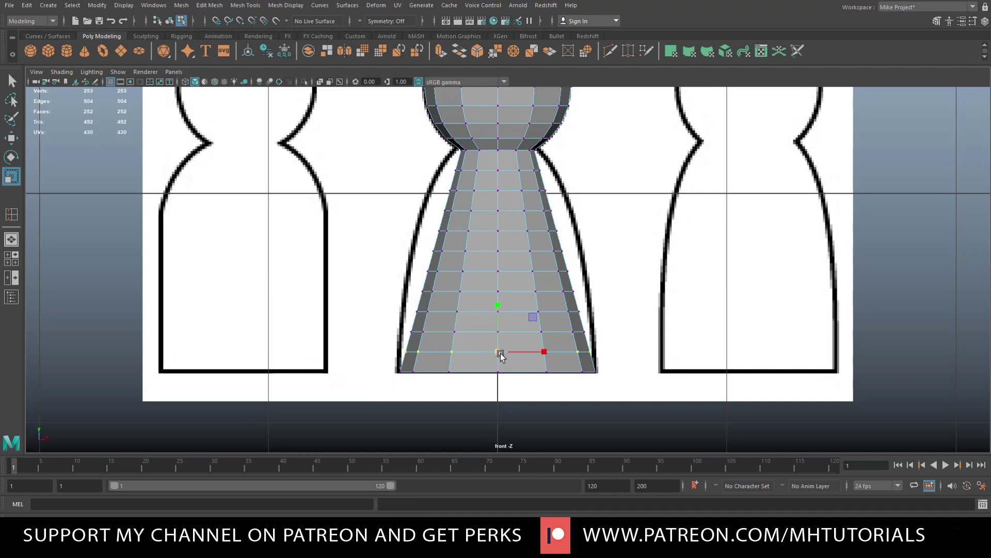
{"action": "left_click_drag", "start_coordinate": [502, 355], "coordinate": [468, 356]}
{"action": "left_click_drag", "start_coordinate": [400, 319], "coordinate": [642, 345]}
{"action": "left_click_drag", "start_coordinate": [501, 332], "coordinate": [512, 333]}
Scale the next vertex rows up the body outward to follow the reference outline.
{"action": "left_click_drag", "start_coordinate": [402, 306], "coordinate": [629, 321]}
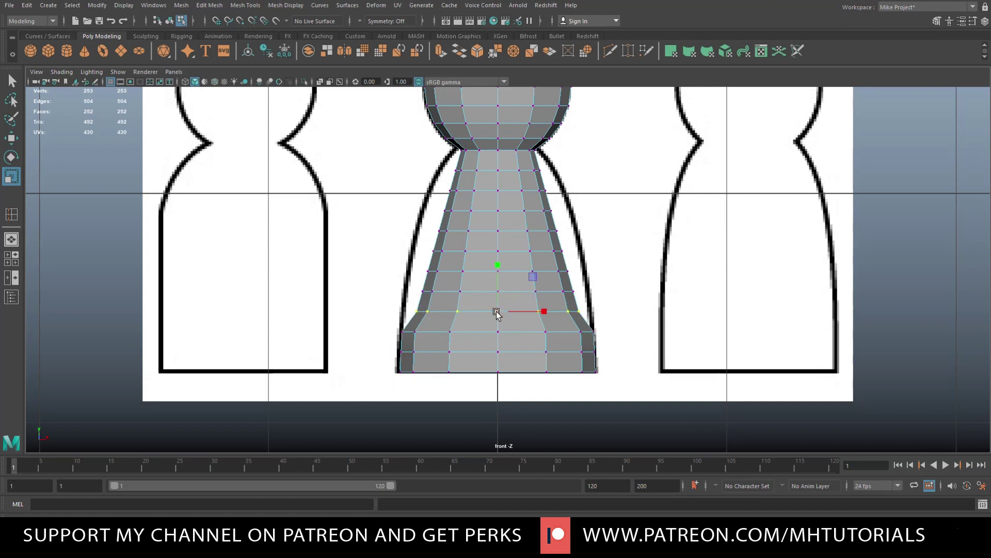
{"action": "left_click_drag", "start_coordinate": [502, 312], "coordinate": [516, 318]}
{"action": "left_click_drag", "start_coordinate": [403, 281], "coordinate": [623, 297]}
{"action": "left_click_drag", "start_coordinate": [501, 292], "coordinate": [522, 303]}
{"action": "left_click_drag", "start_coordinate": [400, 261], "coordinate": [623, 281]}
{"action": "left_click_drag", "start_coordinate": [499, 271], "coordinate": [521, 286]}
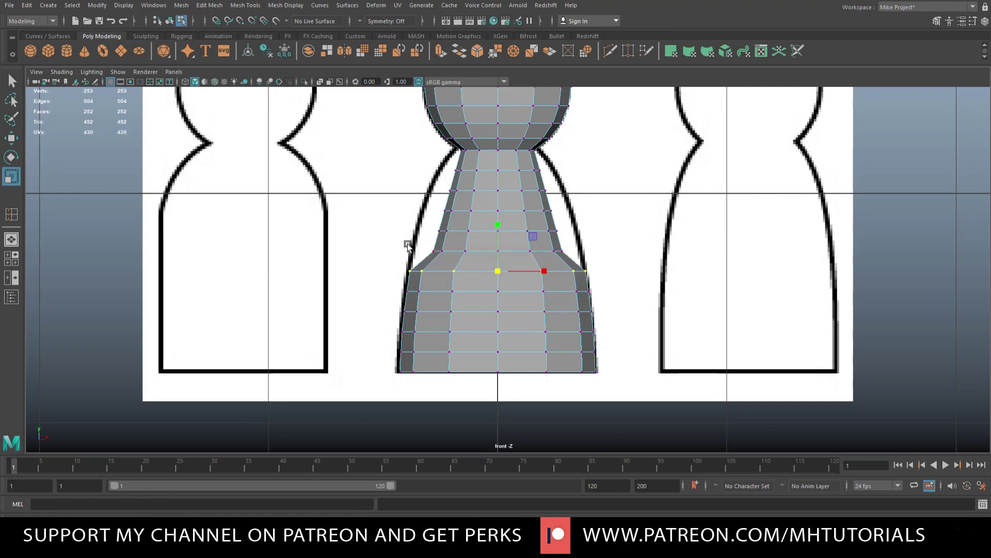
{"action": "left_click_drag", "start_coordinate": [407, 243], "coordinate": [606, 262]}
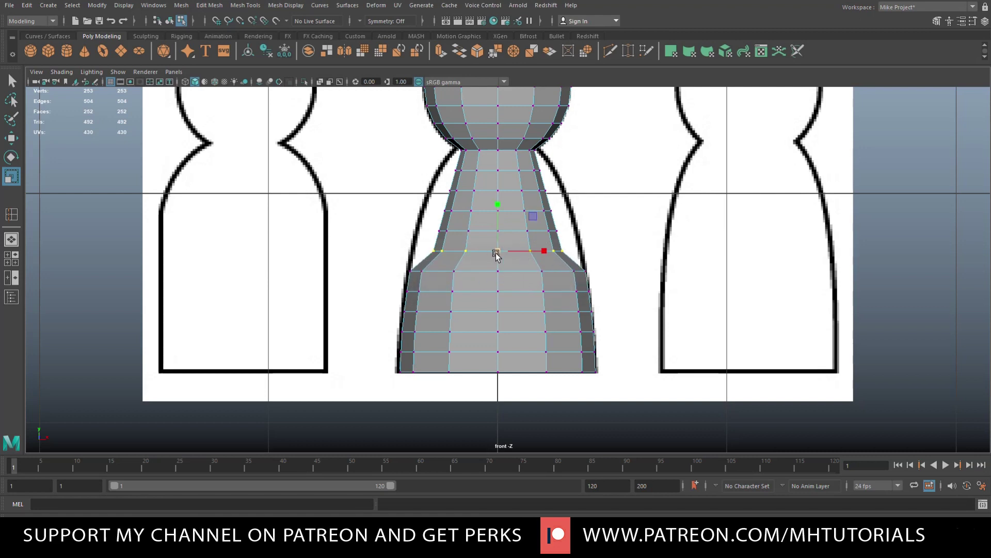
{"action": "left_click_drag", "start_coordinate": [497, 253], "coordinate": [523, 261]}
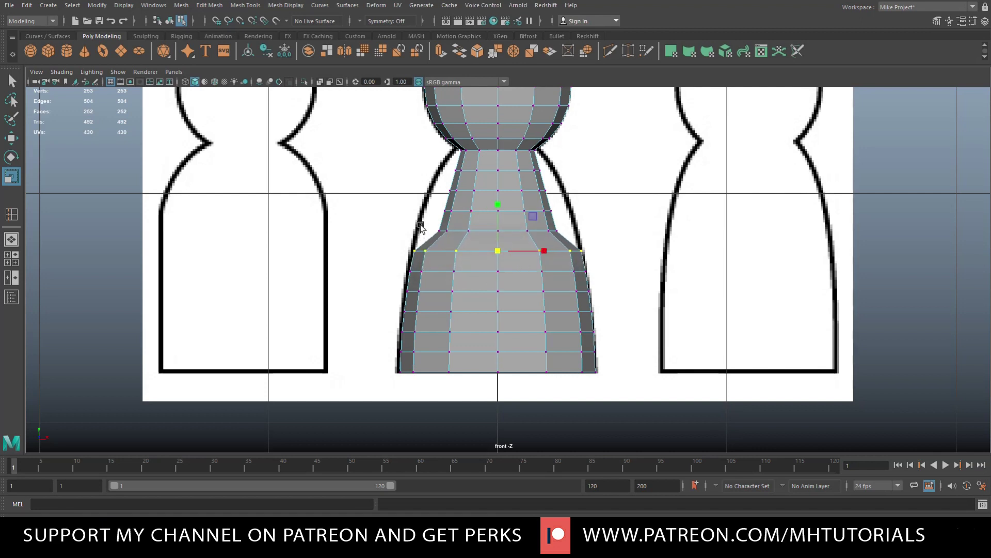
Widen the upper rows and raise the top row to form the narrow waist.
{"action": "left_click_drag", "start_coordinate": [419, 222], "coordinate": [617, 238]}
{"action": "left_click_drag", "start_coordinate": [499, 234], "coordinate": [526, 236]}
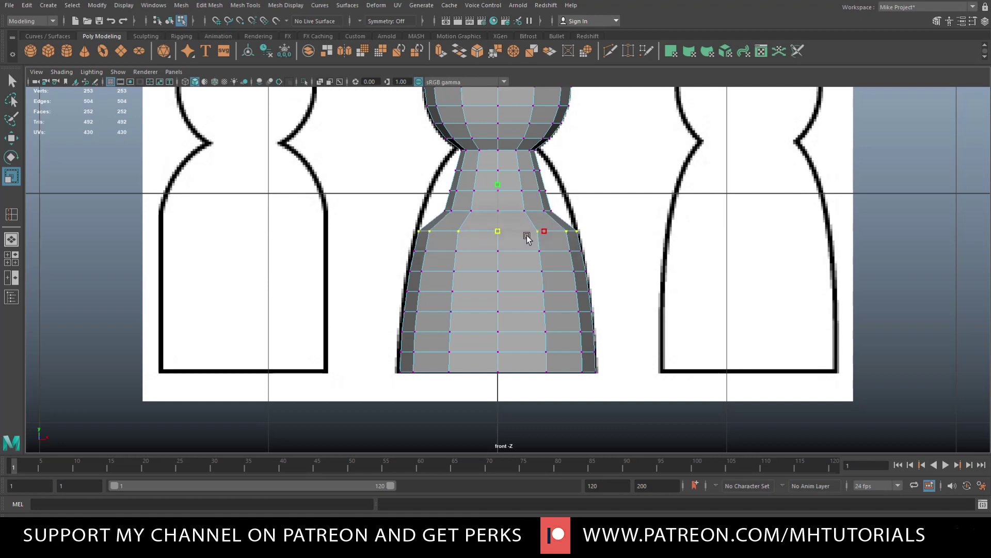
{"action": "left_click_drag", "start_coordinate": [409, 201], "coordinate": [587, 219]}
{"action": "left_click_drag", "start_coordinate": [500, 212], "coordinate": [526, 221]}
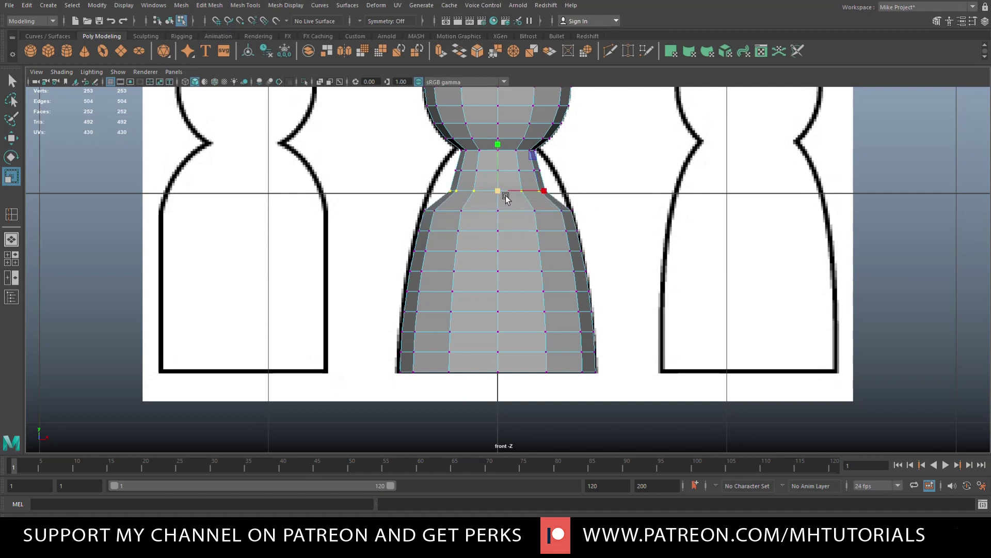
{"action": "left_click_drag", "start_coordinate": [505, 194], "coordinate": [522, 172]}
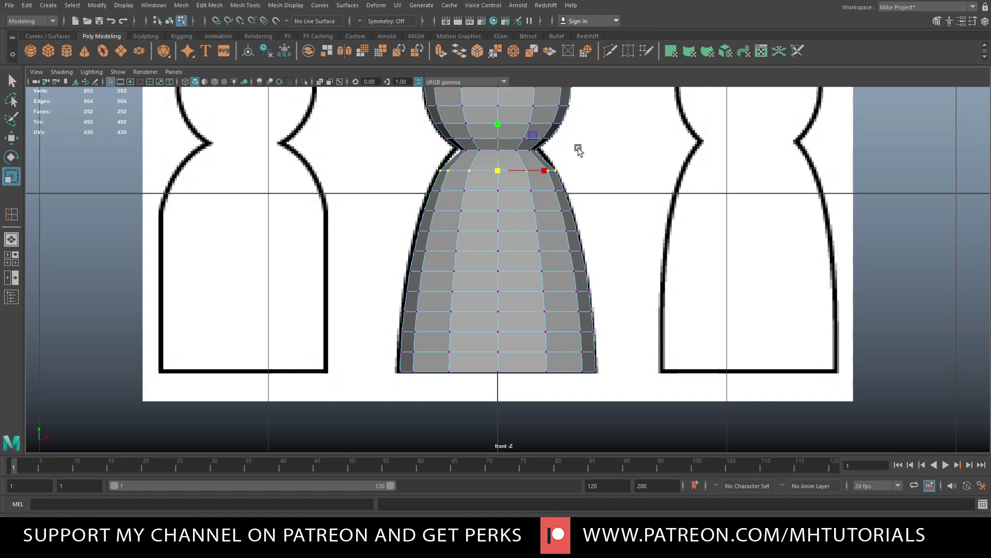
{"action": "double_click", "coordinate": [500, 152]}
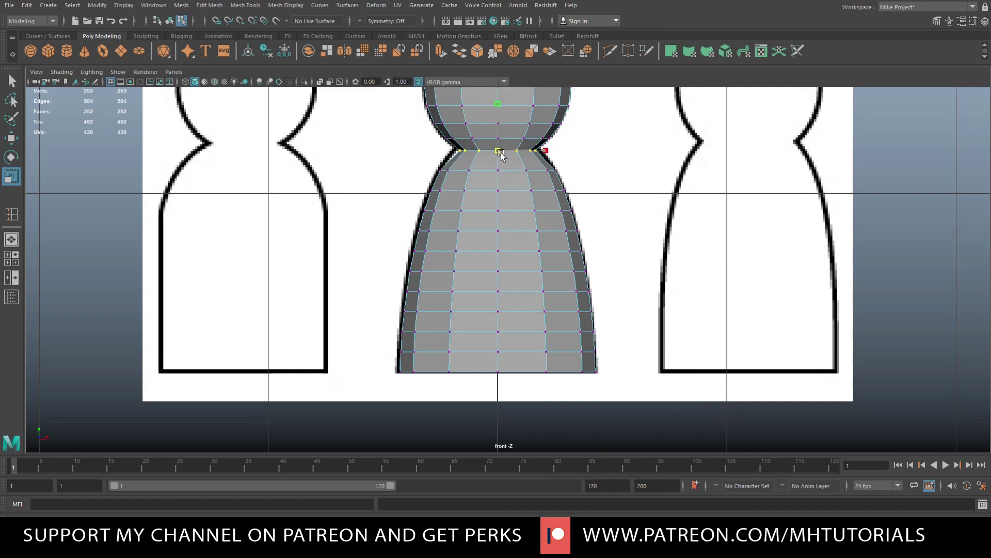
Maximize the perspective view and orbit around the pawn.
{"action": "left_click", "coordinate": [14, 258]}
{"action": "key", "text": "space"}
{"action": "scroll", "coordinate": [583, 298], "scroll_direction": "up", "scroll_amount": 4}
{"action": "mouse_move", "coordinate": [586, 325]}
{"action": "left_mouse_down", "text": "alt"}
{"action": "mouse_move", "coordinate": [618, 321]}
{"action": "mouse_move", "coordinate": [597, 317]}
{"action": "left_mouse_up", "text": "alt"}
{"action": "right_click_drag", "start_coordinate": [512, 188], "coordinate": [571, 174]}
Preview the pawn smoothed, inspect it from the front, then turn the preview off.
{"action": "key", "text": "3"}
{"action": "left_click", "coordinate": [628, 303]}
{"action": "left_click_drag", "start_coordinate": [629, 304], "coordinate": [634, 313], "text": "alt"}
{"action": "scroll", "coordinate": [634, 313], "scroll_direction": "up", "scroll_amount": 3}
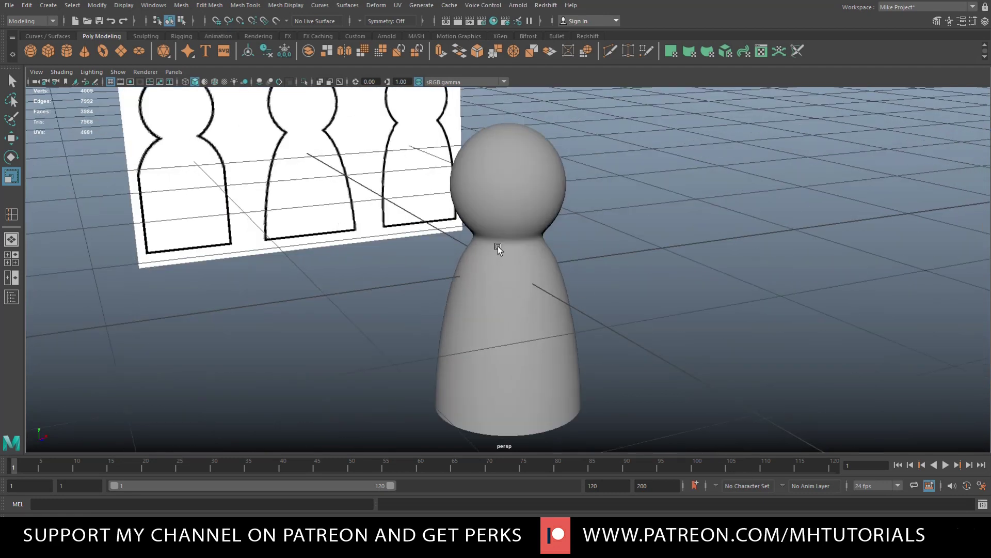
{"action": "left_click", "coordinate": [511, 253]}
{"action": "left_click_drag", "start_coordinate": [654, 296], "coordinate": [549, 247], "text": "alt"}
{"action": "key", "text": "1"}
{"action": "scroll", "coordinate": [549, 316], "scroll_direction": "up", "scroll_amount": 4}
{"action": "right_click_drag", "start_coordinate": [507, 221], "coordinate": [505, 190]}
Bevel the neck edge loop with a fraction of 0.1.
{"action": "double_click", "coordinate": [521, 221]}
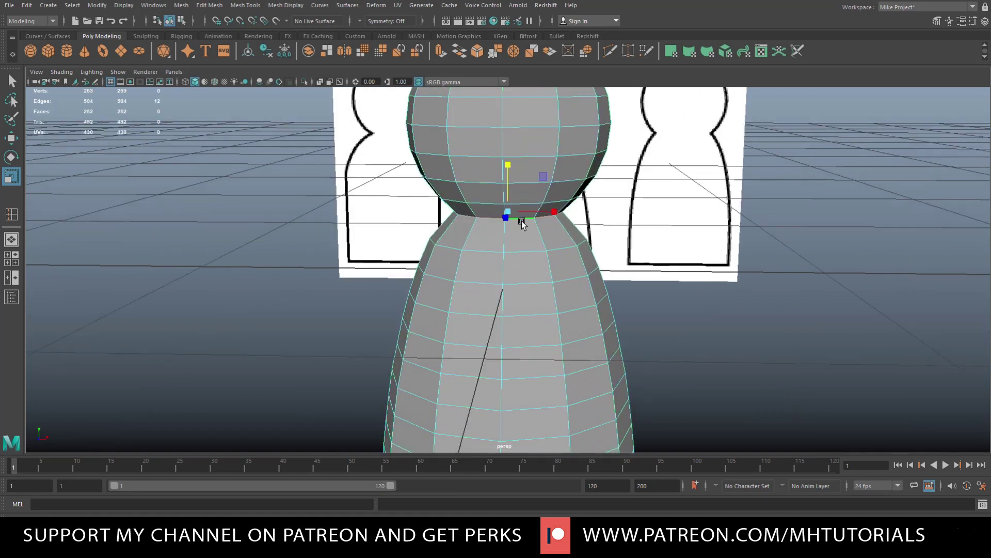
{"action": "key", "text": "ctrl+b"}
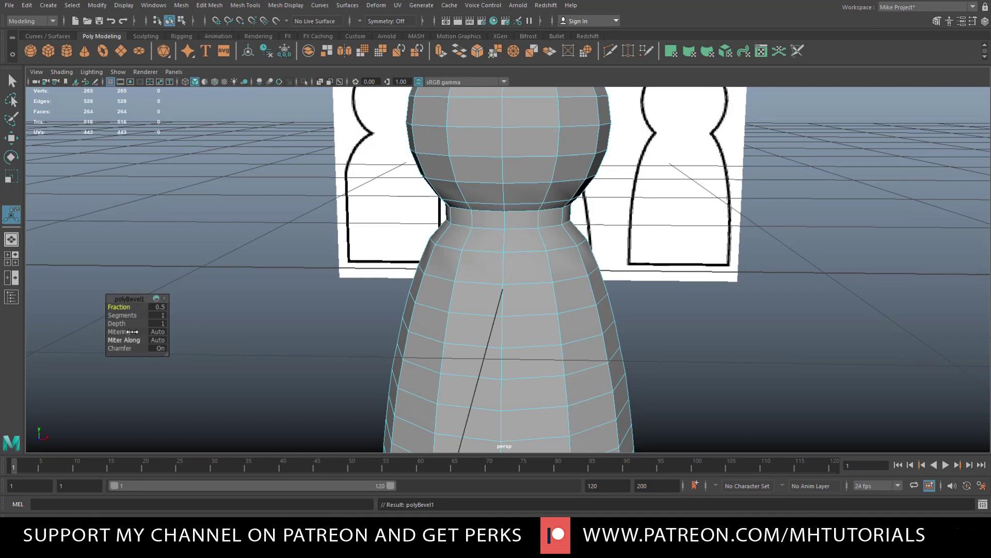
{"action": "left_click", "coordinate": [157, 307]}
{"action": "type", "text": "0.2"}
{"action": "key", "text": "BackSpace"}
{"action": "type", "text": "1"}
{"action": "key", "text": "Return"}
Preview the bevelled pawn smoothed and orbit around it to inspect.
{"action": "right_click_drag", "start_coordinate": [527, 170], "coordinate": [557, 156]}
{"action": "key", "text": "3"}
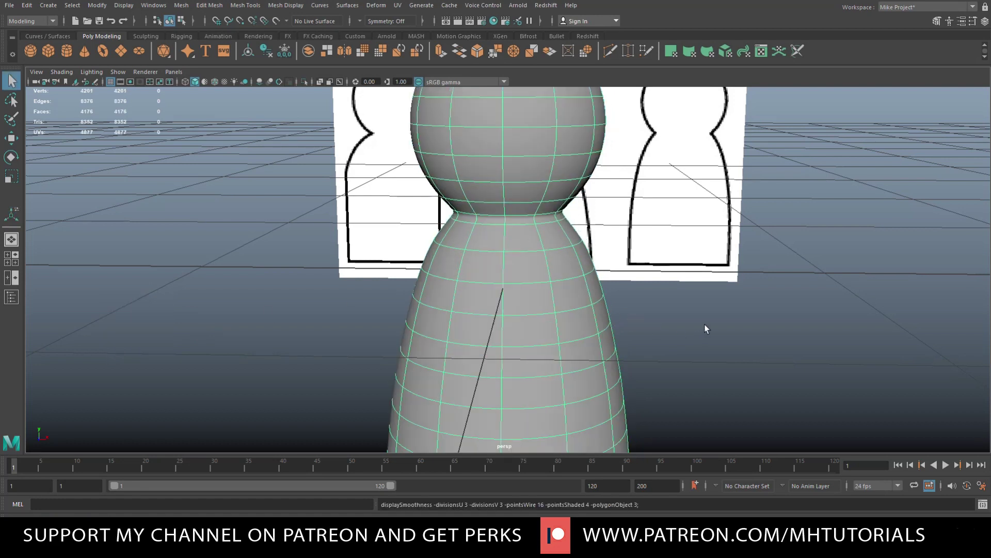
{"action": "left_click", "coordinate": [712, 329]}
{"action": "scroll", "coordinate": [535, 361], "scroll_direction": "down", "scroll_amount": 5}
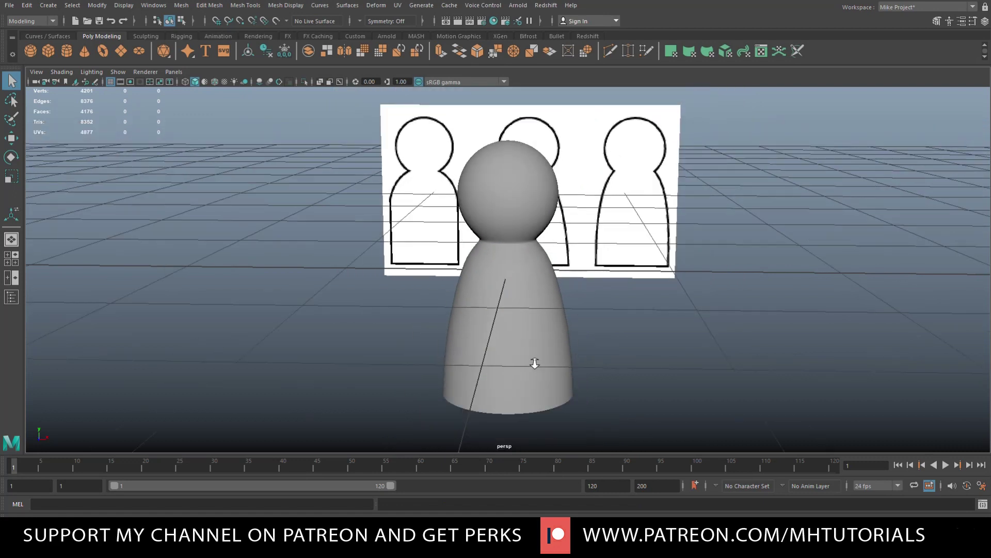
{"action": "scroll", "coordinate": [534, 363], "scroll_direction": "down", "scroll_amount": 3}
{"action": "left_click_drag", "start_coordinate": [536, 374], "coordinate": [538, 306], "text": "alt"}
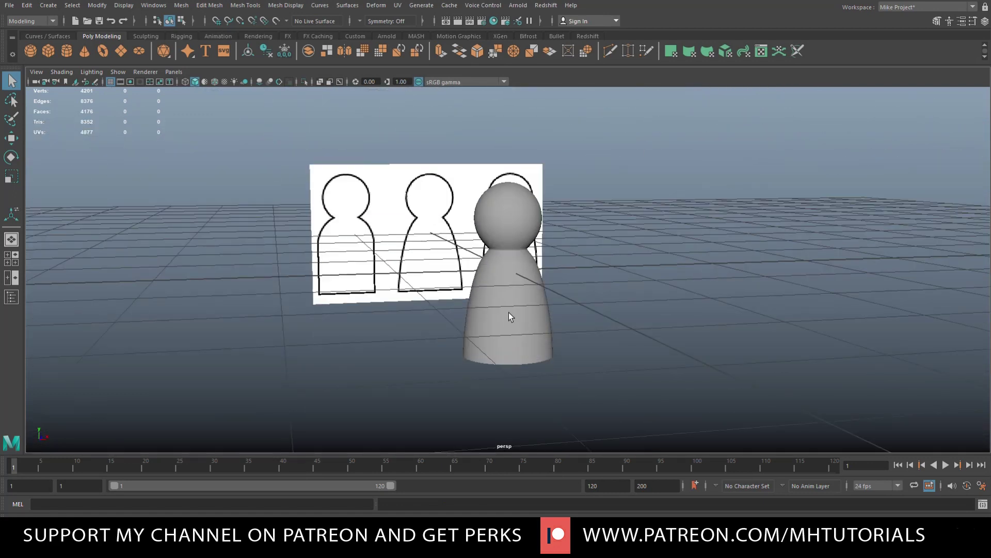
{"action": "left_click", "coordinate": [509, 318]}
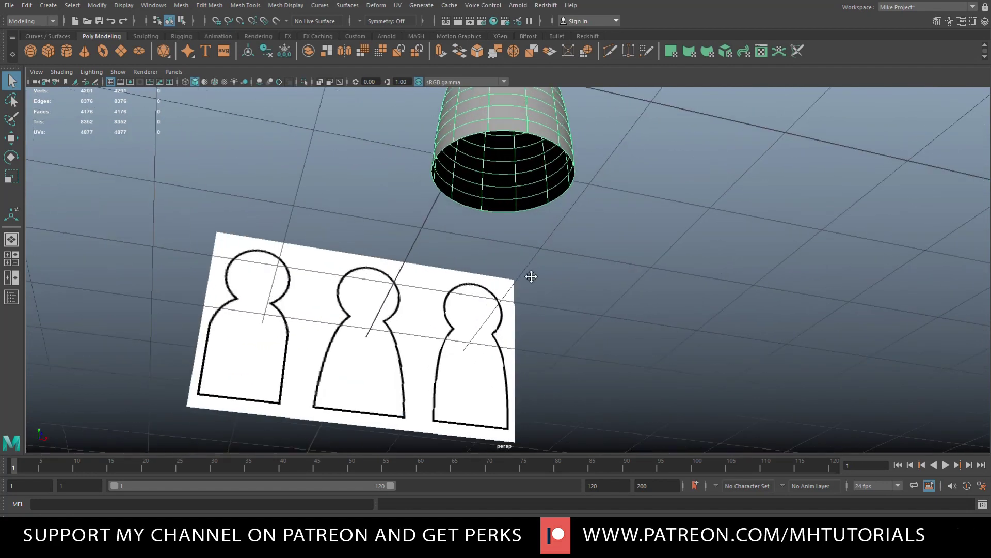
Select the base's open border edge and extrude a first ring scaled inward.
{"action": "scroll", "coordinate": [539, 325], "scroll_direction": "up", "scroll_amount": 3}
{"action": "scroll", "coordinate": [547, 372], "scroll_direction": "up", "scroll_amount": 2}
{"action": "right_click", "coordinate": [473, 198]}
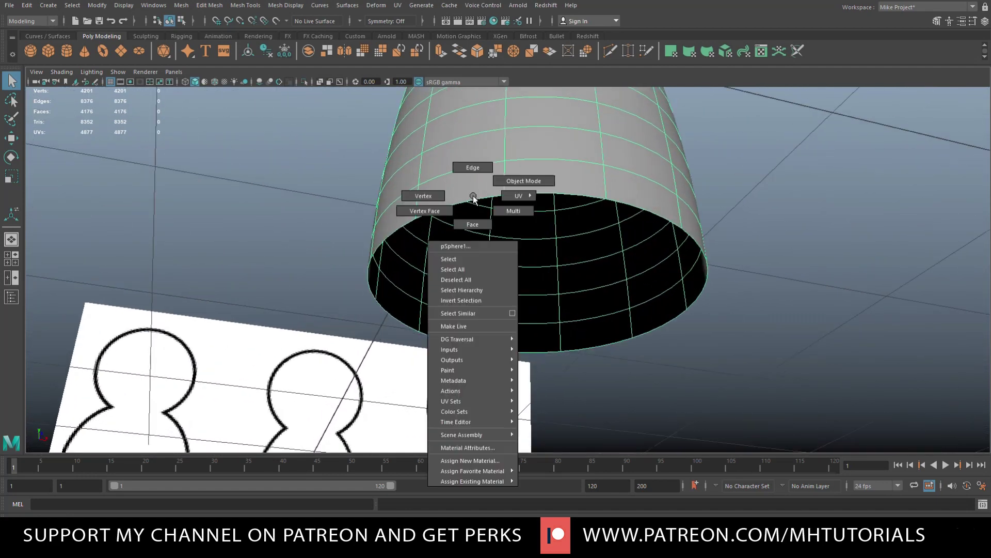
{"action": "left_click", "coordinate": [472, 172]}
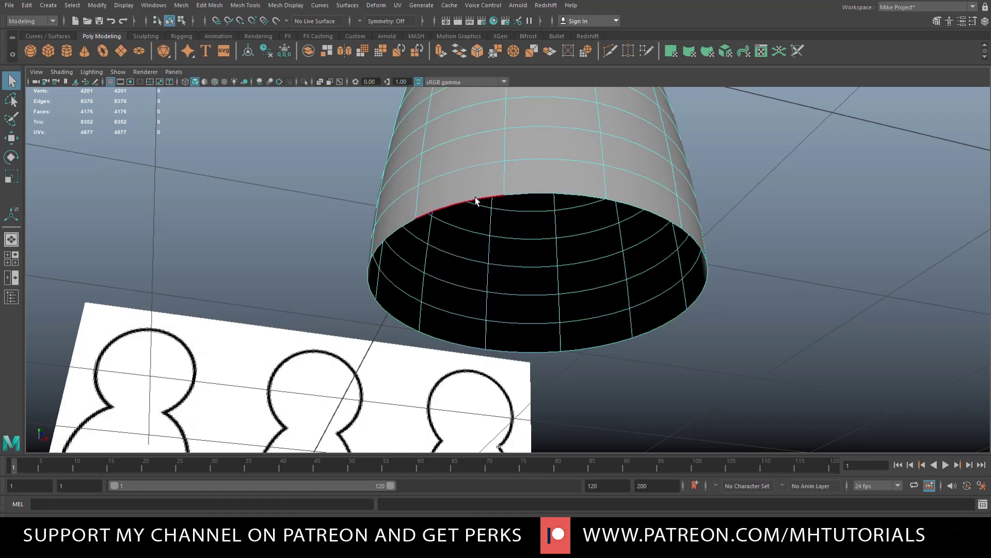
{"action": "key", "text": "1"}
{"action": "left_click", "coordinate": [476, 201]}
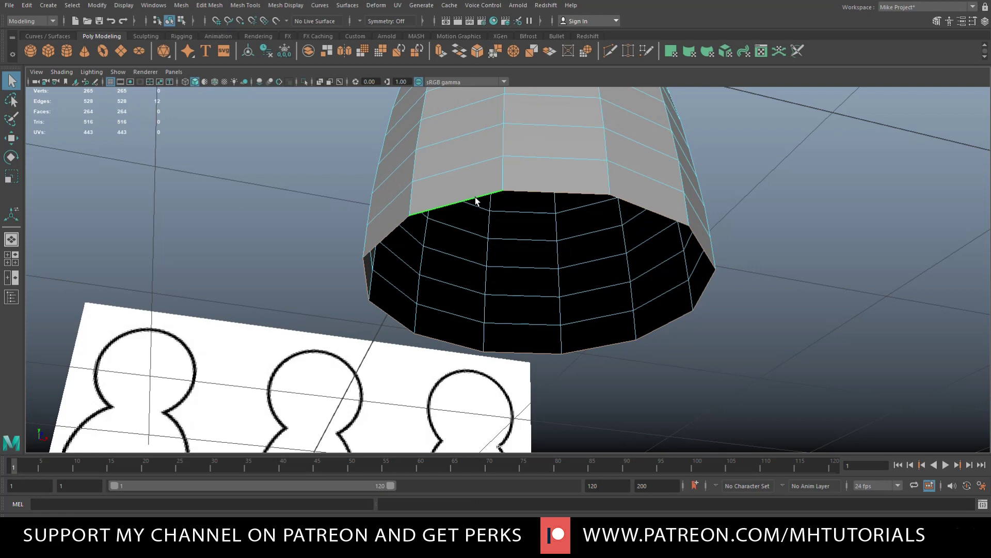
{"action": "key", "text": "ctrl+e"}
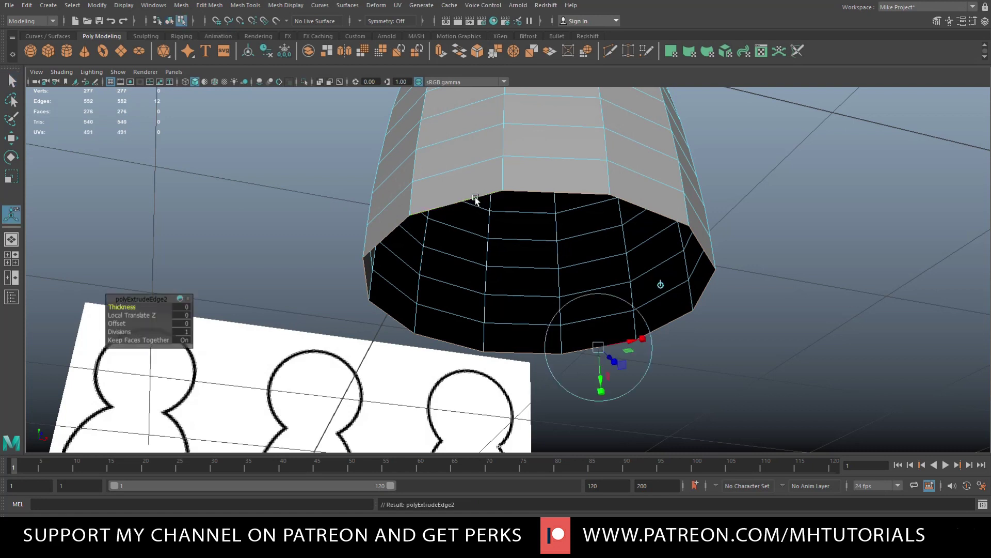
{"action": "key", "text": "r"}
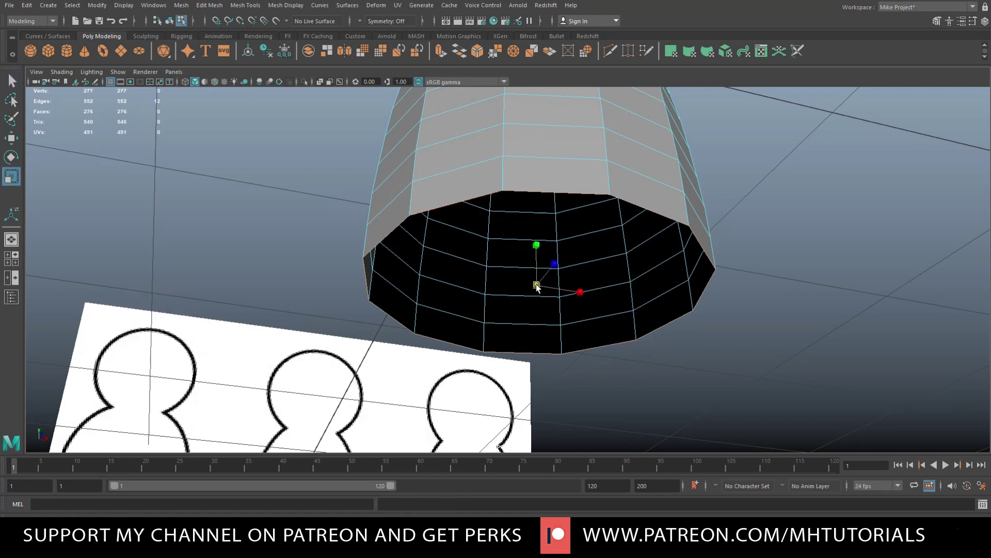
{"action": "left_click_drag", "start_coordinate": [534, 288], "coordinate": [454, 301]}
Extrude further rings from the base loop, shrinking the opening inward.
{"action": "key", "text": "ctrl+e"}
{"action": "key", "text": "r"}
{"action": "key", "text": "ctrl+e"}
{"action": "key", "text": "r"}
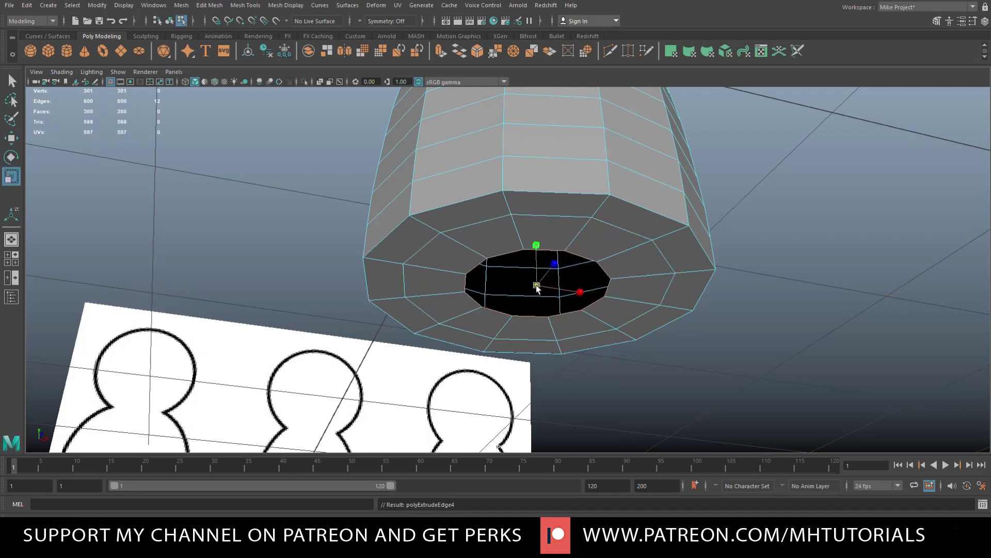
{"action": "left_click_drag", "start_coordinate": [537, 287], "coordinate": [491, 293]}
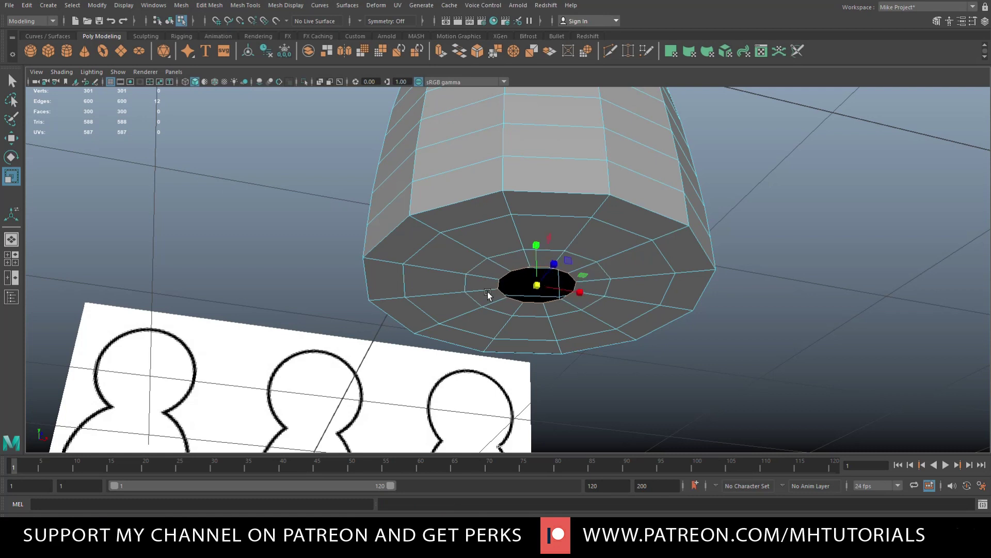
Cap the remaining base opening with Mesh > Fill Hole.
{"action": "left_click", "coordinate": [182, 6]}
{"action": "left_click", "coordinate": [218, 80]}
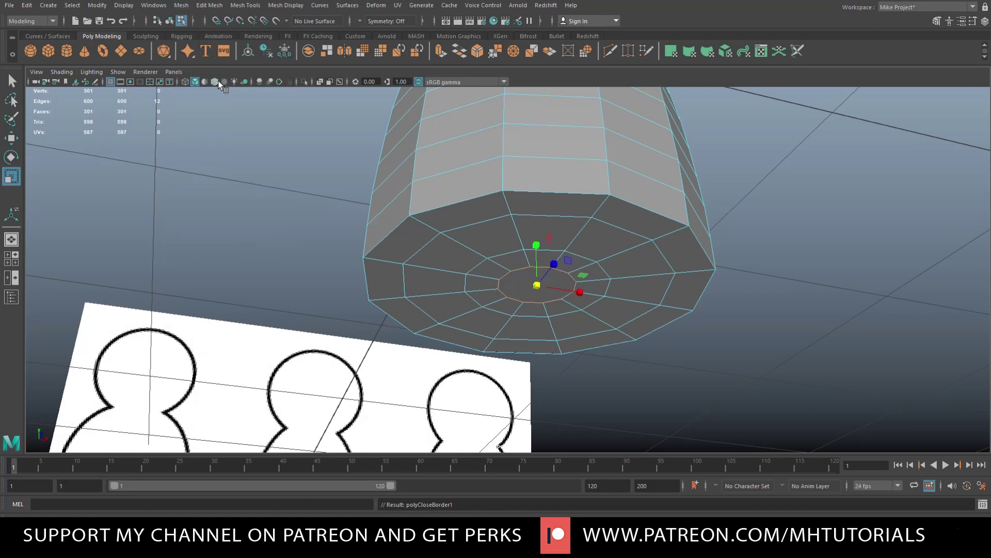
{"action": "scroll", "coordinate": [549, 313], "scroll_direction": "up", "scroll_amount": 3}
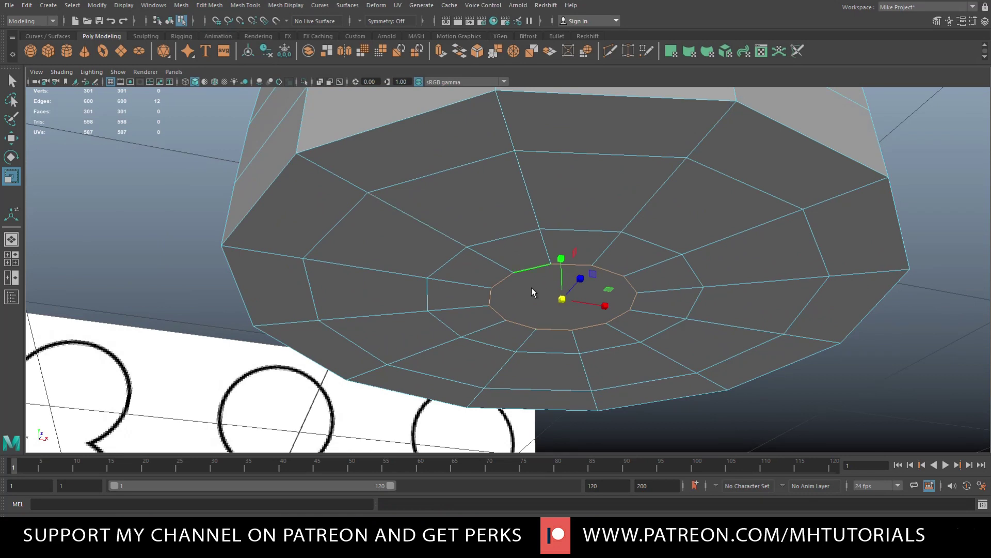
Poke the new cap face into a triangle fan around its centre.
{"action": "right_click_drag", "start_coordinate": [531, 251], "coordinate": [530, 279]}
{"action": "left_click", "coordinate": [539, 289]}
{"action": "left_click", "coordinate": [210, 5]}
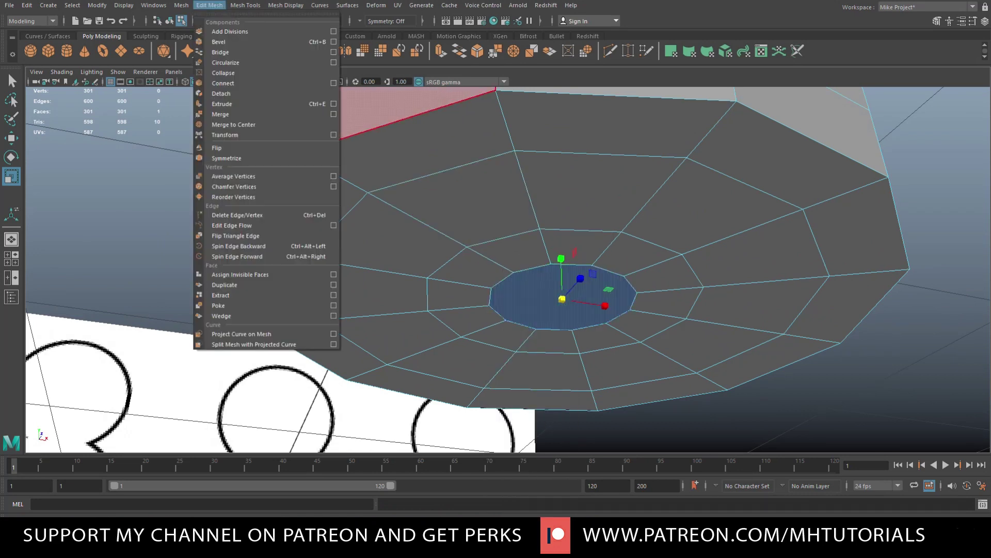
{"action": "left_click", "coordinate": [223, 306]}
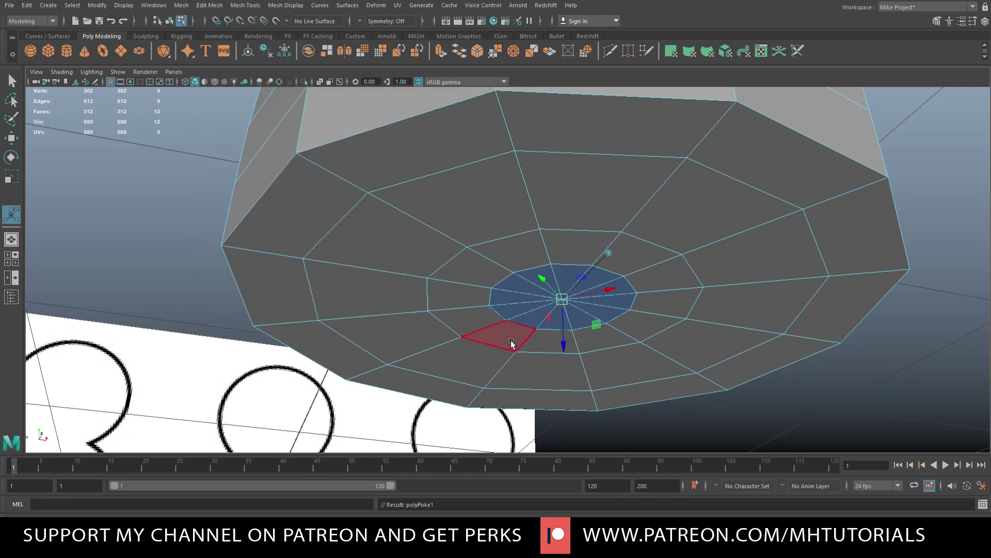
{"action": "left_click_drag", "start_coordinate": [565, 343], "coordinate": [550, 292], "text": "alt"}
{"action": "left_click_drag", "start_coordinate": [553, 248], "coordinate": [540, 194], "text": "alt"}
{"action": "left_click", "coordinate": [862, 231]}
Check the pawn in smooth preview, then orbit beneath to view its base.
{"action": "right_click_drag", "start_coordinate": [540, 194], "coordinate": [577, 185]}
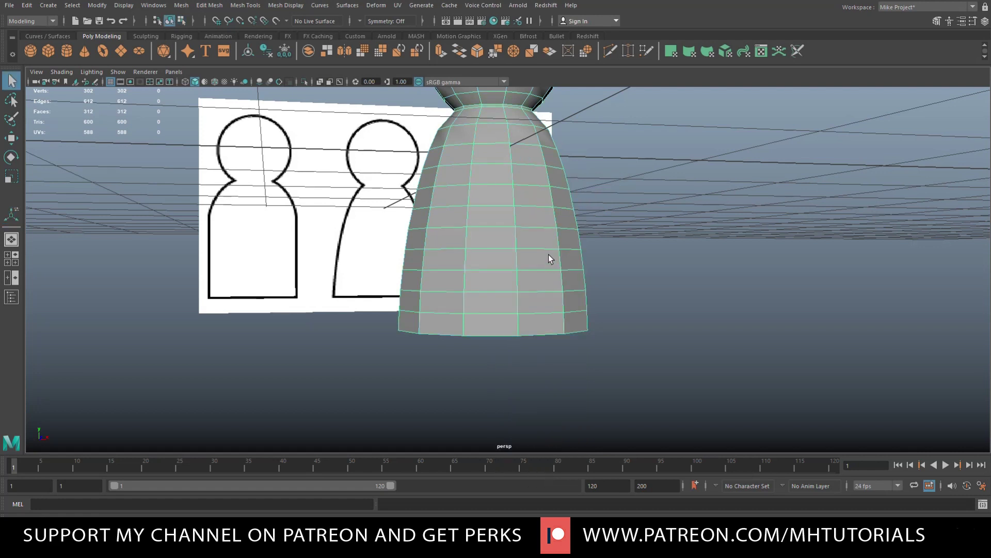
{"action": "key", "text": "3"}
{"action": "scroll", "coordinate": [594, 306], "scroll_direction": "up", "scroll_amount": 2}
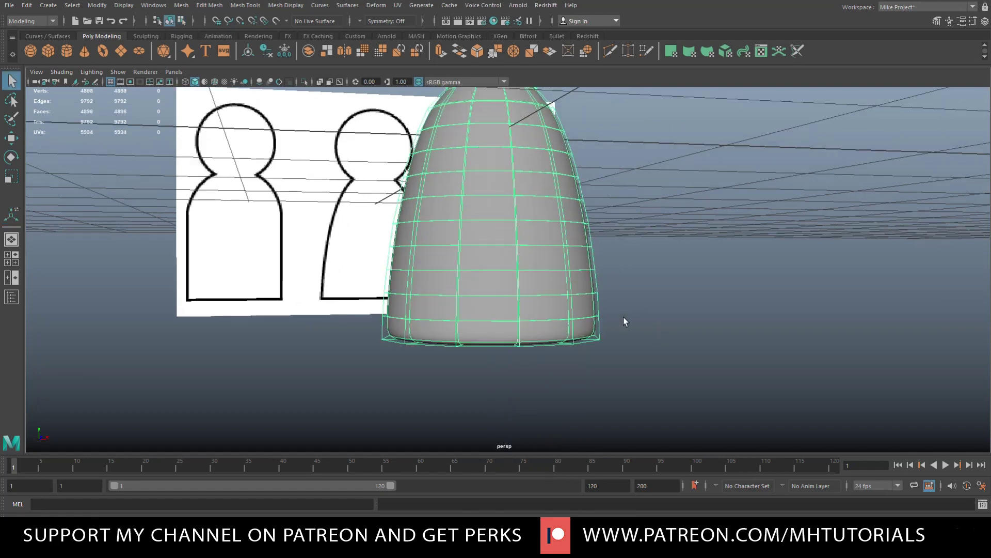
{"action": "scroll", "coordinate": [568, 335], "scroll_direction": "up", "scroll_amount": 1}
{"action": "key", "text": "1"}
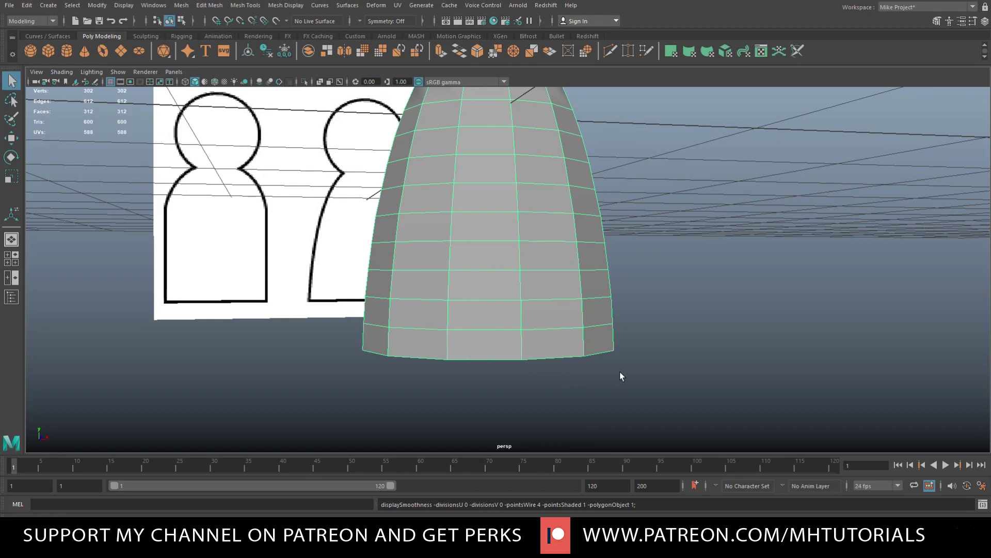
{"action": "left_click_drag", "start_coordinate": [621, 376], "coordinate": [630, 356], "text": "alt"}
Bevel the base's bottom edge loop with fraction 0.2 and 2 segments.
{"action": "right_click_drag", "start_coordinate": [487, 266], "coordinate": [485, 222]}
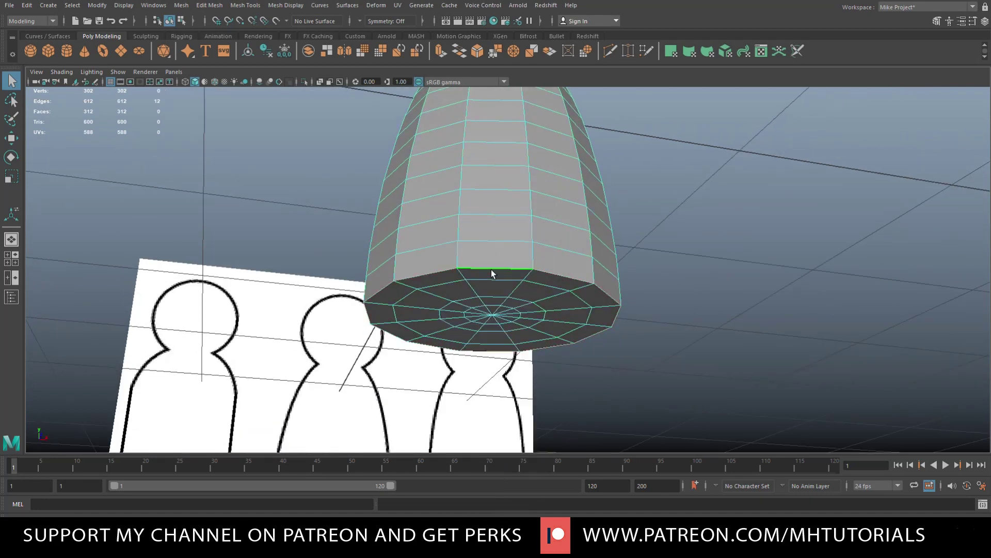
{"action": "key", "text": "ctrl+b"}
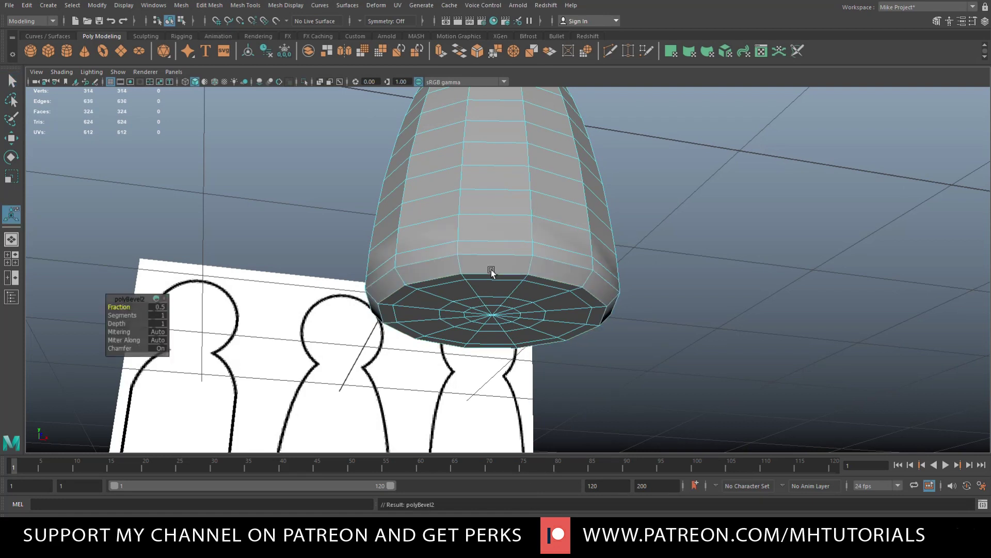
{"action": "left_click", "coordinate": [158, 307]}
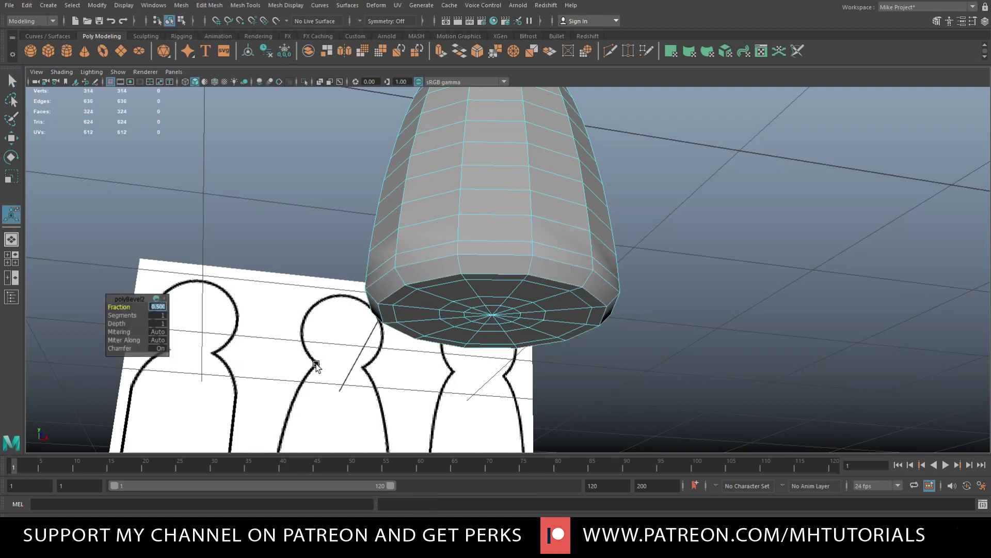
{"action": "key", "text": "Return"}
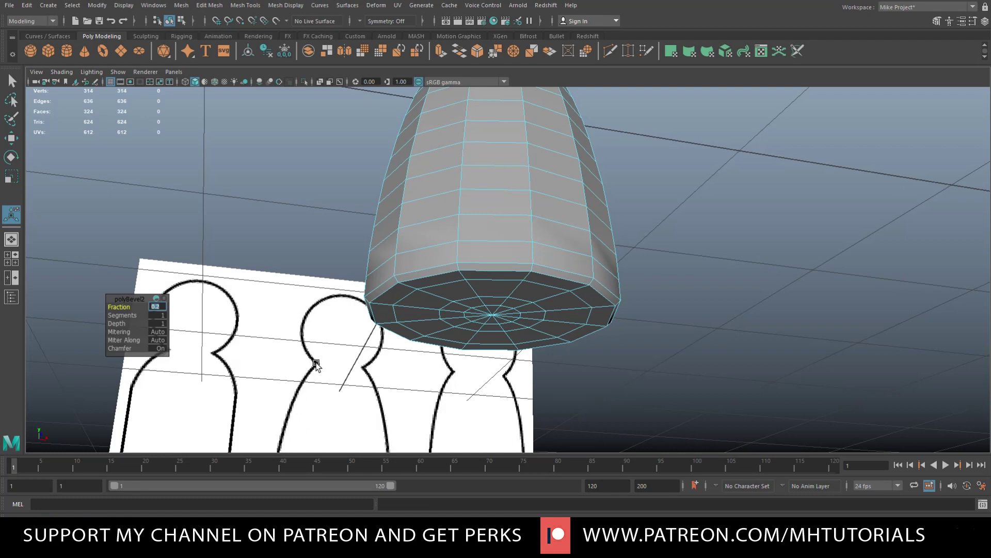
{"action": "left_click", "coordinate": [158, 315]}
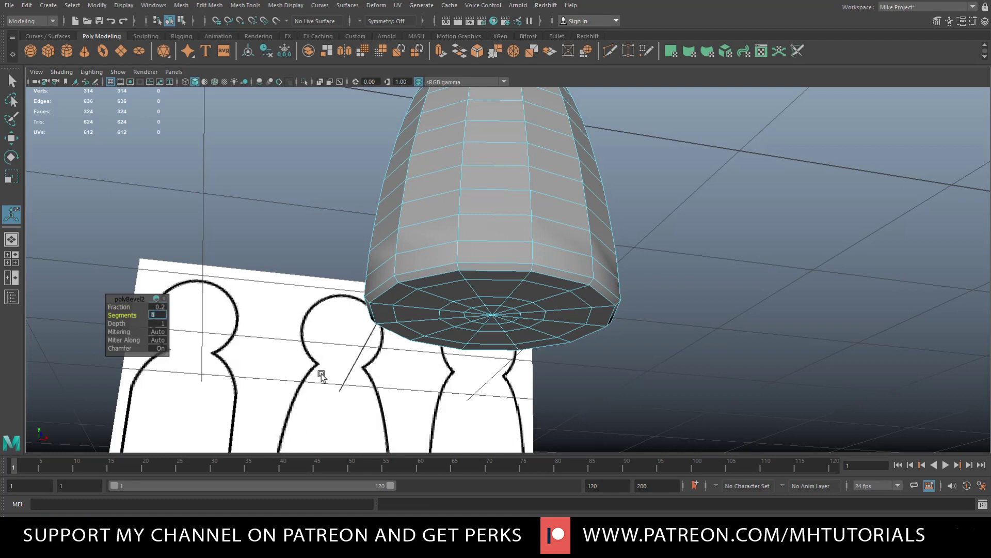
{"action": "key", "text": "Return"}
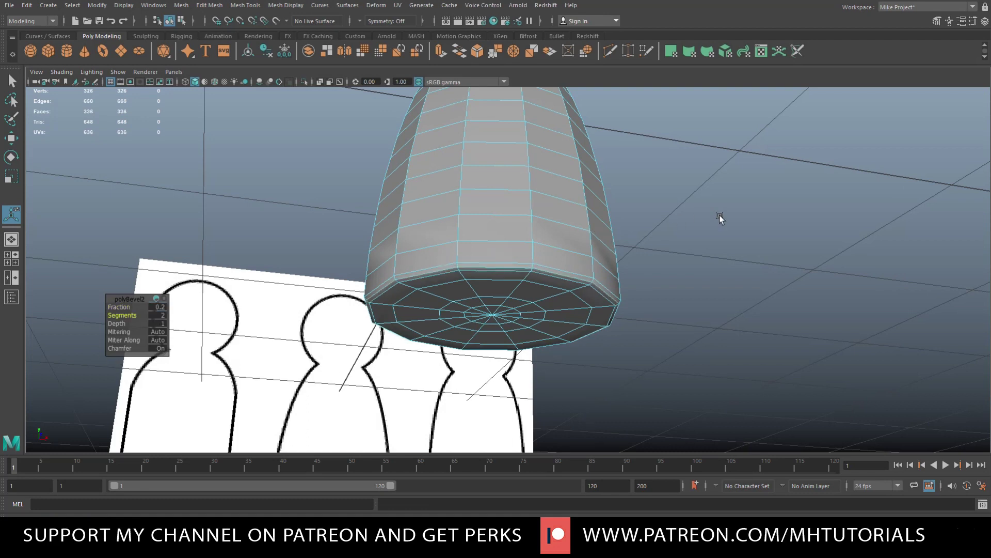
{"action": "right_click_drag", "start_coordinate": [486, 209], "coordinate": [508, 193]}
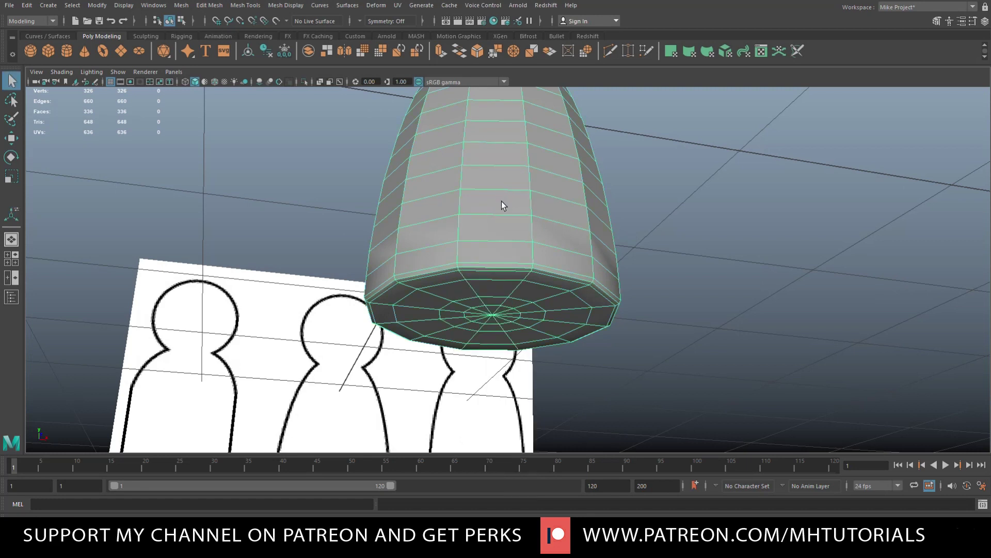
Preview the pawn smoothed, then delete the reference image plane.
{"action": "key", "text": "3"}
{"action": "left_click", "coordinate": [739, 253]}
{"action": "left_click_drag", "start_coordinate": [739, 253], "coordinate": [606, 159], "text": "alt"}
{"action": "scroll", "coordinate": [628, 279], "scroll_direction": "down", "scroll_amount": 3}
{"action": "left_click_drag", "start_coordinate": [592, 125], "coordinate": [682, 213]}
{"action": "key", "text": "Delete"}
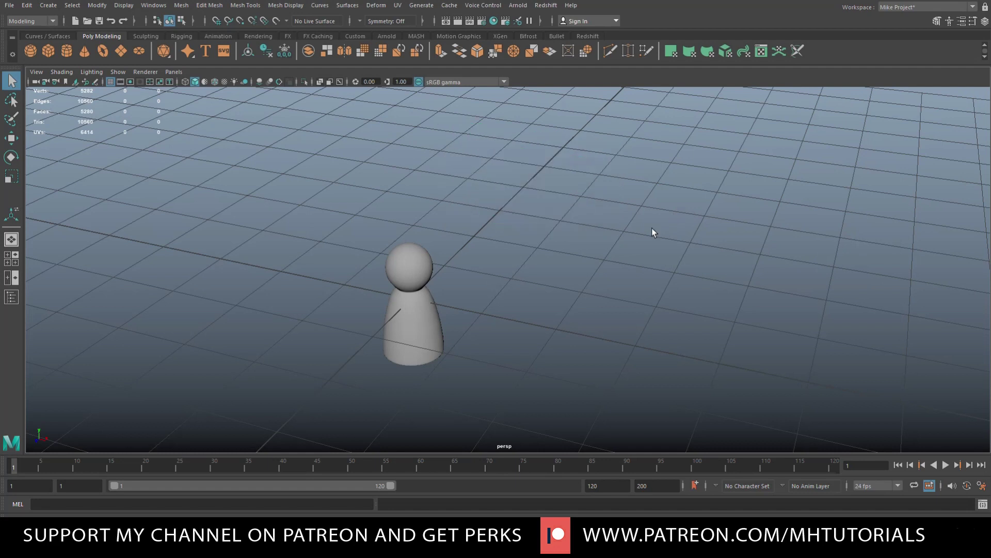
Apply Mesh > Smooth to the pawn at 1 division.
{"action": "left_click", "coordinate": [419, 319]}
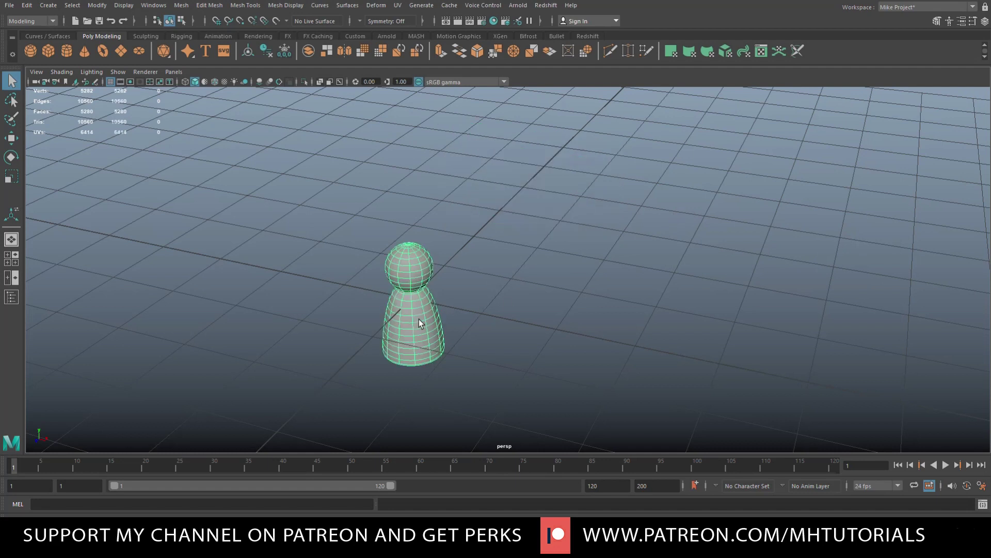
{"action": "left_click", "coordinate": [180, 6]}
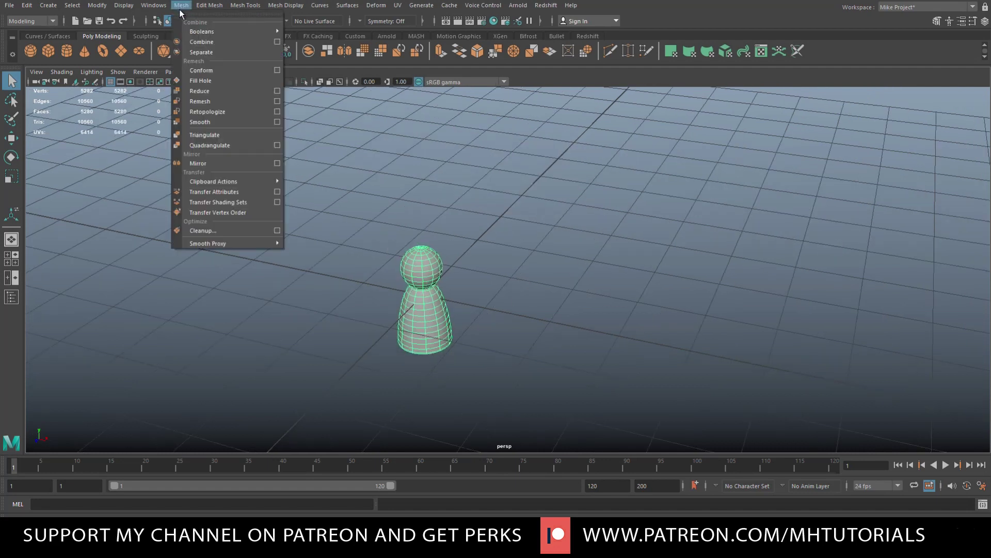
{"action": "left_click", "coordinate": [213, 122]}
{"action": "scroll", "coordinate": [529, 316], "scroll_direction": "up", "scroll_amount": 3}
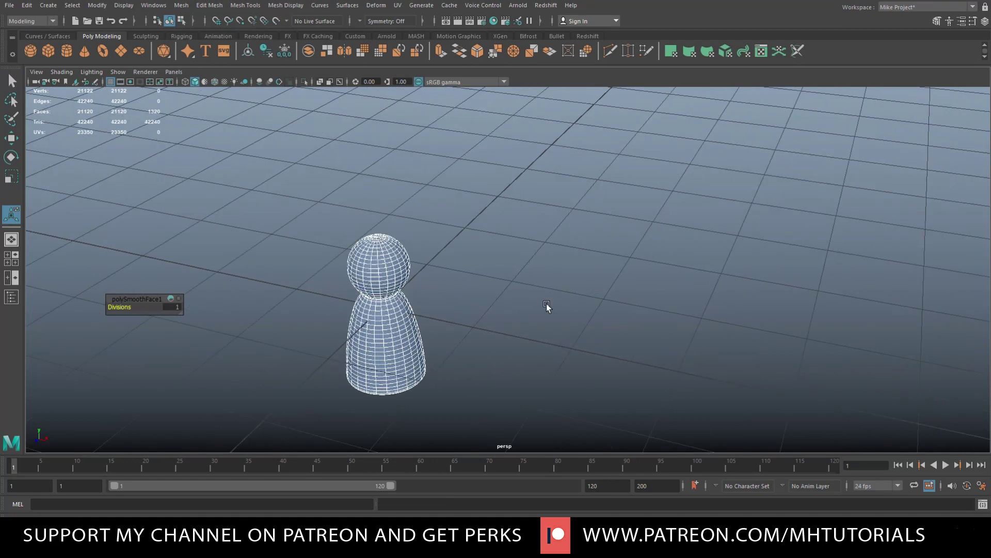
{"action": "key", "text": "ctrl+z"}
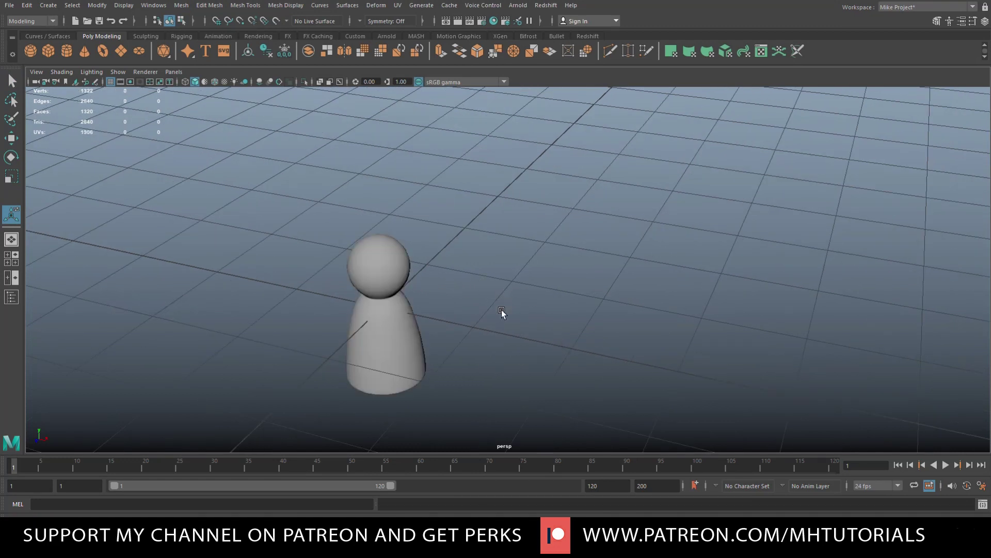
Show the pawn in low-res display and move it up so its base sits on the grid.
{"action": "left_click_drag", "start_coordinate": [492, 344], "coordinate": [471, 312], "text": "alt"}
{"action": "left_click", "coordinate": [472, 312]}
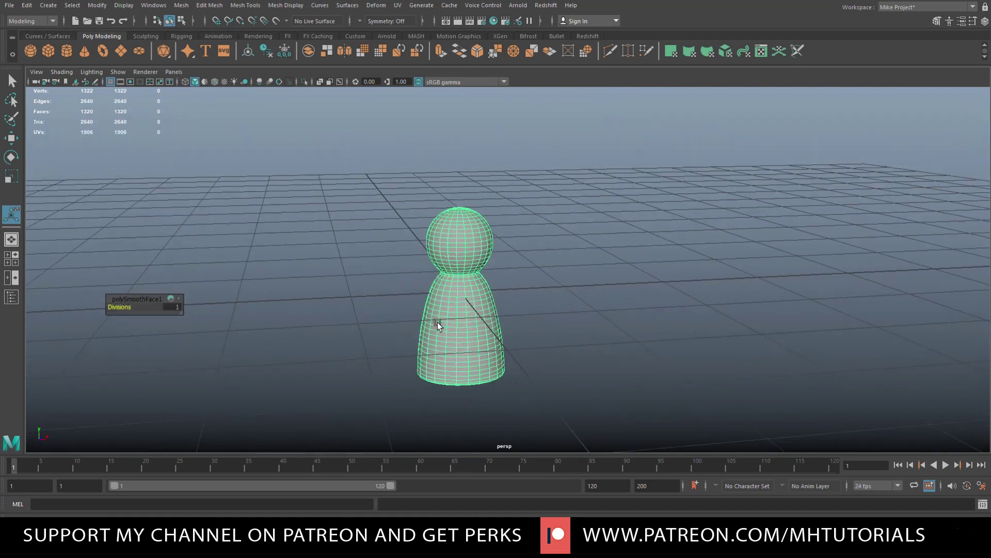
{"action": "key", "text": "1"}
{"action": "key", "text": "w"}
{"action": "left_click_drag", "start_coordinate": [460, 200], "coordinate": [475, 115]}
In the four-view layout, duplicate the pawn along X into evenly spaced copies.
{"action": "left_click", "coordinate": [8, 254]}
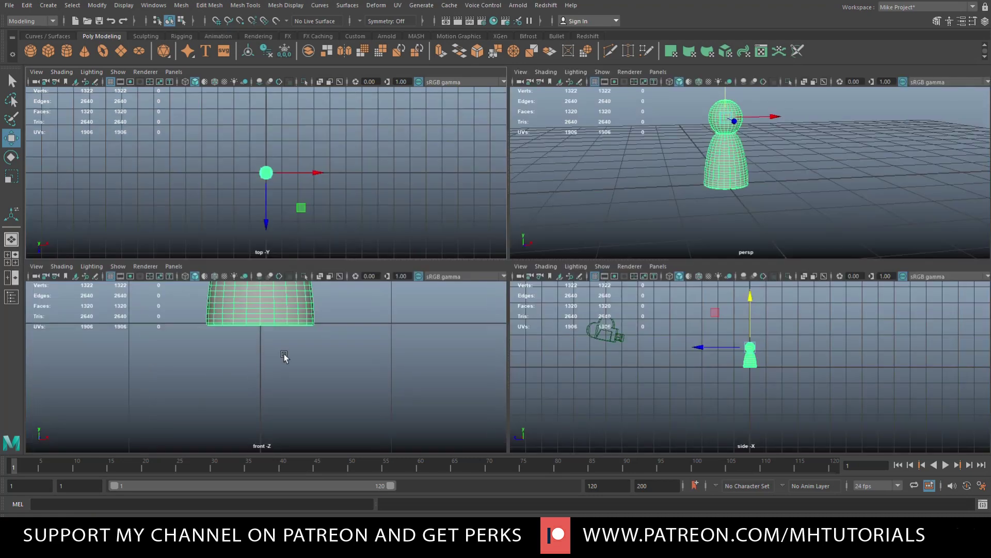
{"action": "key", "text": "f"}
{"action": "left_click_drag", "start_coordinate": [264, 296], "coordinate": [264, 299]}
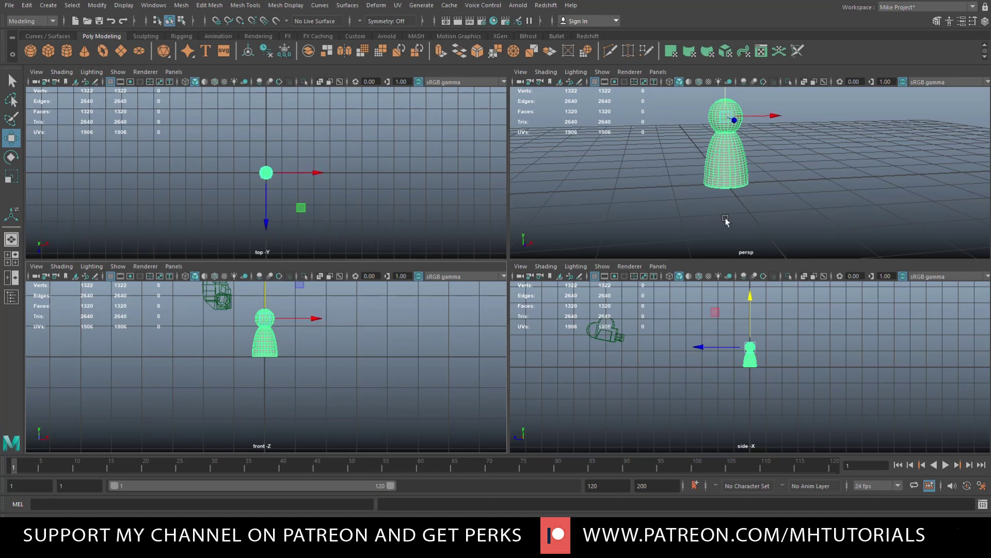
{"action": "key", "text": "ctrl+d"}
{"action": "left_click_drag", "start_coordinate": [771, 114], "coordinate": [717, 126]}
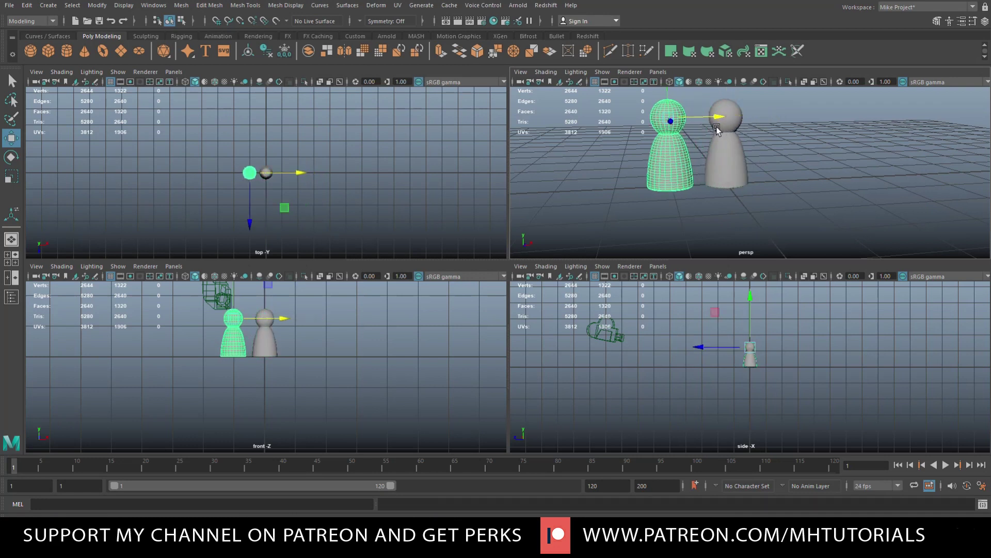
{"action": "key", "text": "shift+d"}
{"action": "key", "text": "shift+d"}
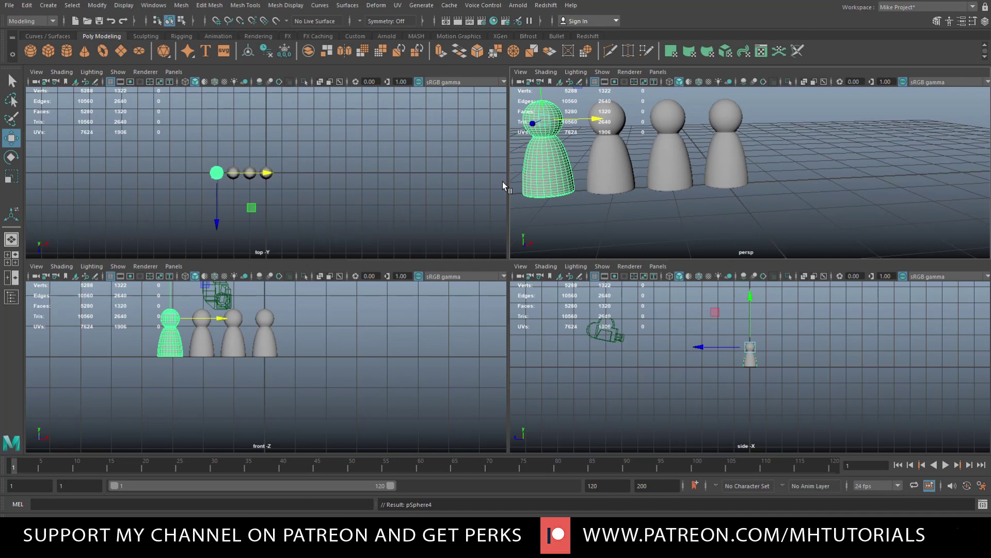
Move the second and third pawns back in depth to form a loose group.
{"action": "left_click", "coordinate": [233, 134]}
{"action": "left_click", "coordinate": [233, 172]}
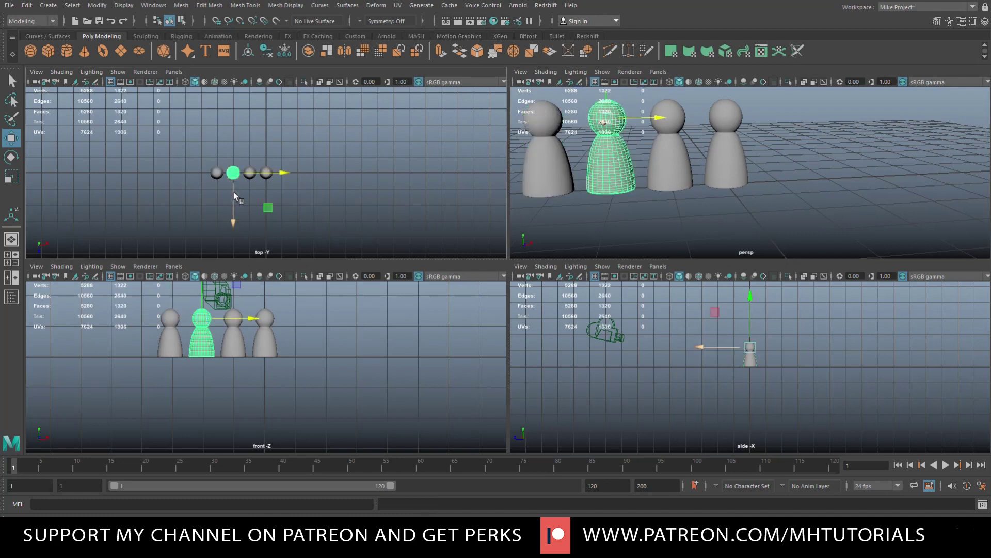
{"action": "left_click_drag", "start_coordinate": [232, 223], "coordinate": [233, 244]}
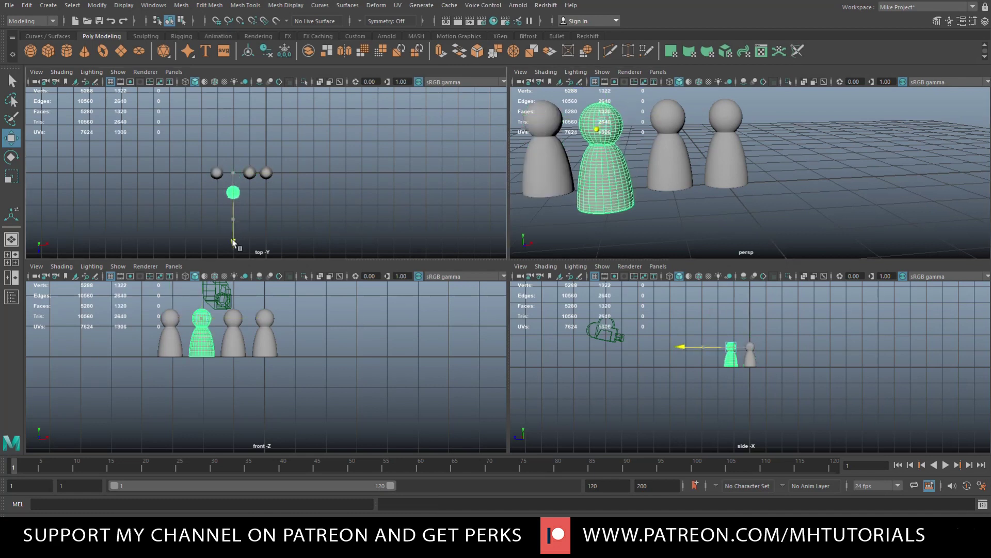
{"action": "left_click", "coordinate": [249, 172]}
{"action": "left_click_drag", "start_coordinate": [250, 173], "coordinate": [210, 156]}
{"action": "left_click", "coordinate": [268, 174]}
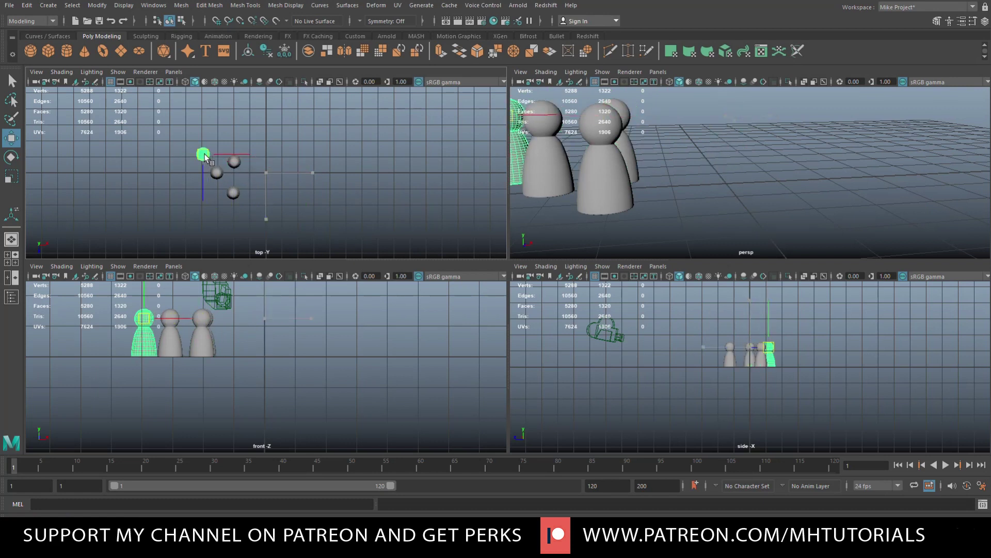
{"action": "left_click", "coordinate": [16, 255]}
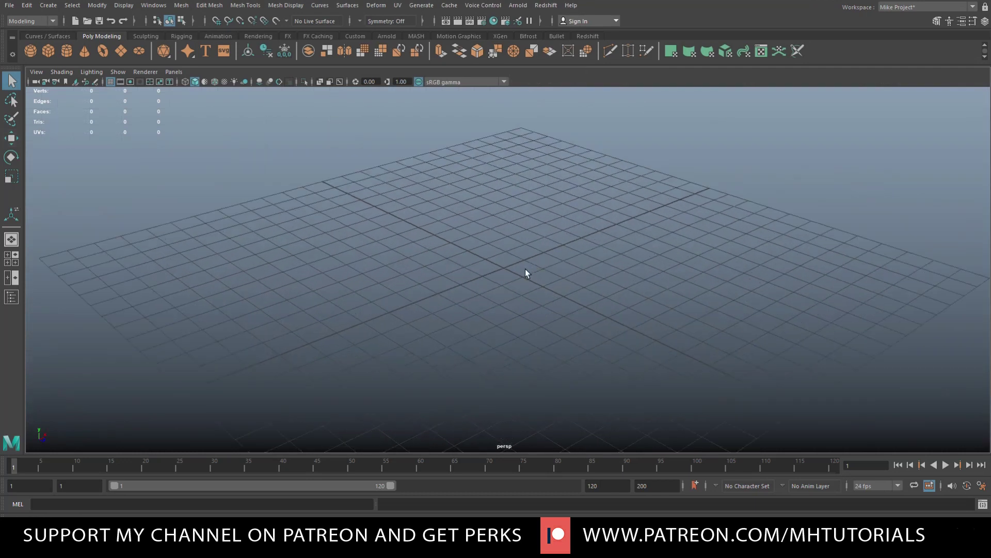
Create a polygon cube and set its width, height and depth subdivisions to 5.
{"action": "left_click", "coordinate": [51, 51]}
{"action": "scroll", "coordinate": [528, 299], "scroll_direction": "up", "scroll_amount": 3}
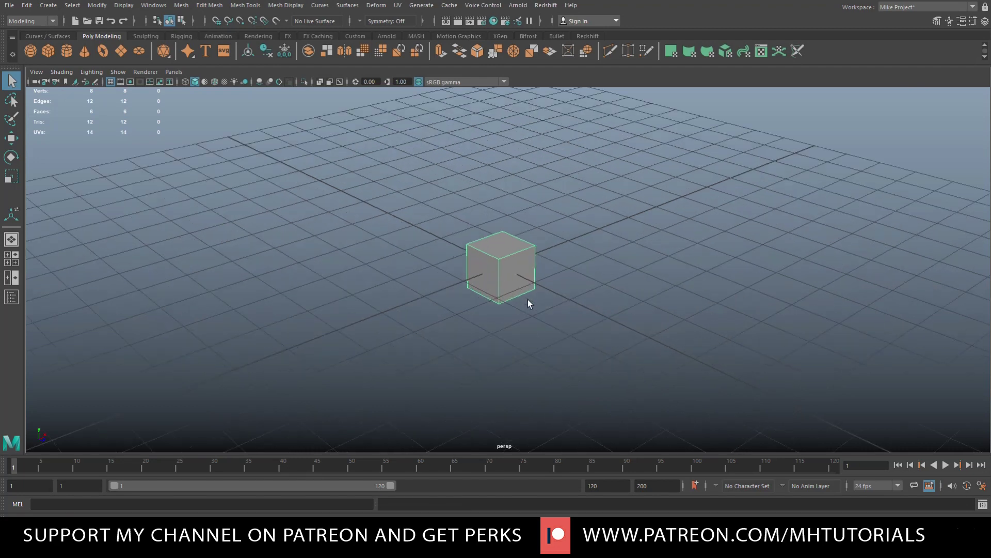
{"action": "key", "text": "ctrl+a"}
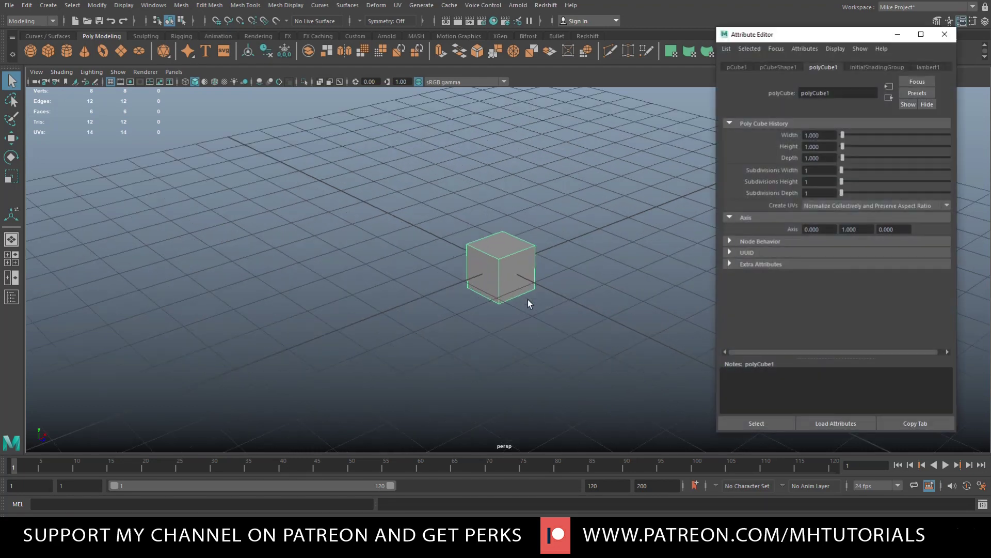
{"action": "left_click", "coordinate": [825, 172]}
{"action": "type", "text": "5"}
{"action": "key", "text": "Tab"}
{"action": "type", "text": "5"}
{"action": "key", "text": "Tab"}
{"action": "type", "text": "5"}
{"action": "left_click", "coordinate": [819, 174]}
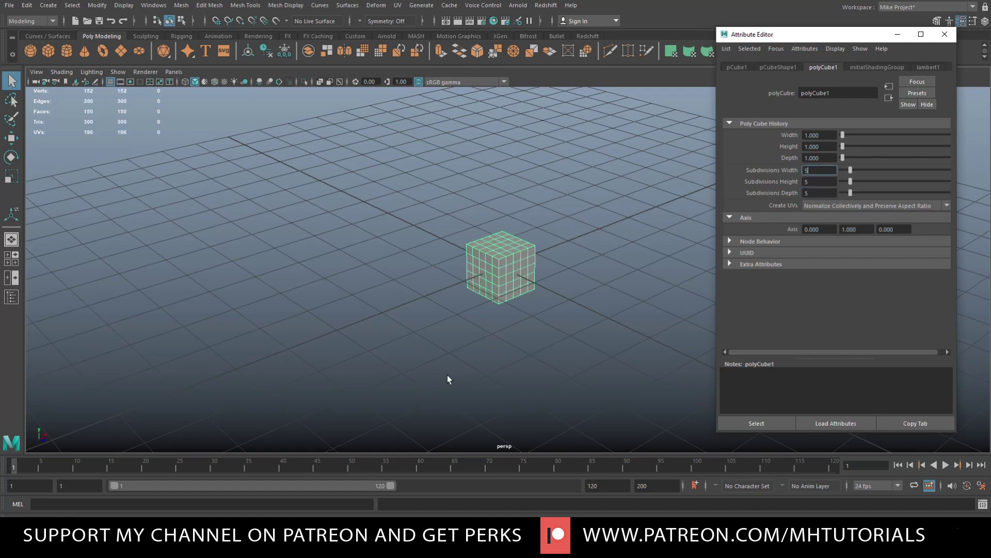
{"action": "scroll", "coordinate": [454, 376], "scroll_direction": "up", "scroll_amount": 2}
Scale the shaded cube up evenly and close the Attribute Editor.
{"action": "key", "text": "5"}
{"action": "left_click_drag", "start_coordinate": [463, 372], "coordinate": [362, 378], "text": "alt"}
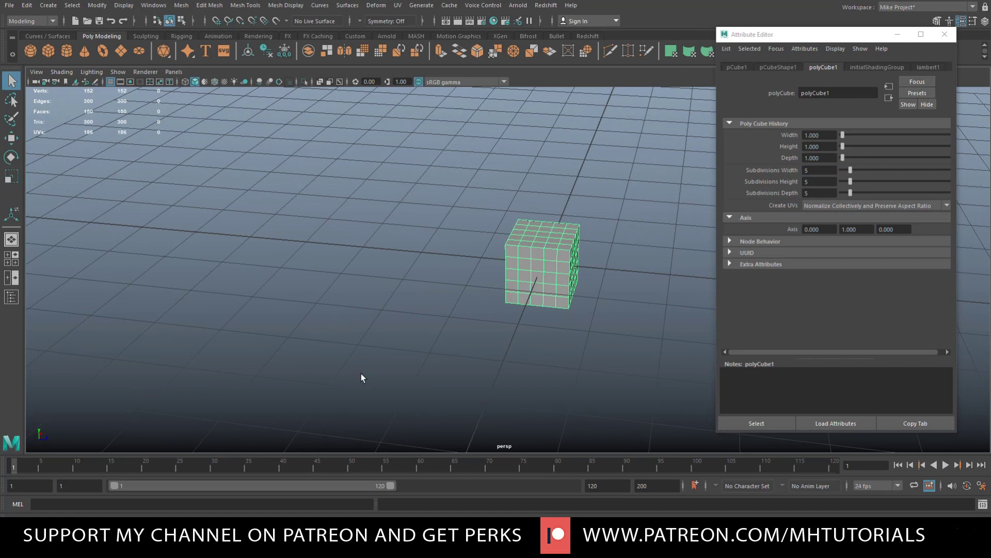
{"action": "scroll", "coordinate": [423, 361], "scroll_direction": "down", "scroll_amount": 2}
{"action": "left_click_drag", "start_coordinate": [420, 359], "coordinate": [472, 346], "text": "alt"}
{"action": "key", "text": "r"}
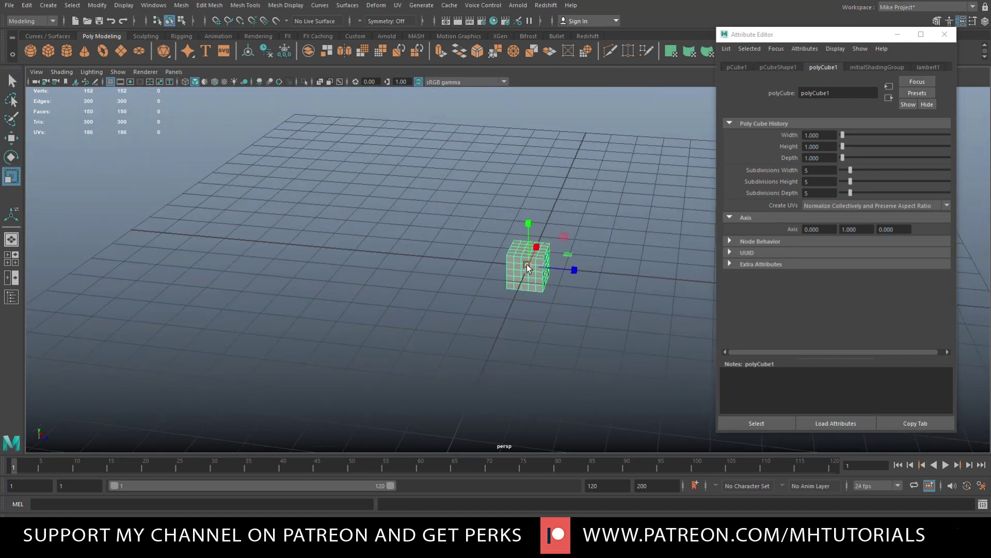
{"action": "left_click_drag", "start_coordinate": [527, 267], "coordinate": [648, 299]}
{"action": "left_click", "coordinate": [945, 34]}
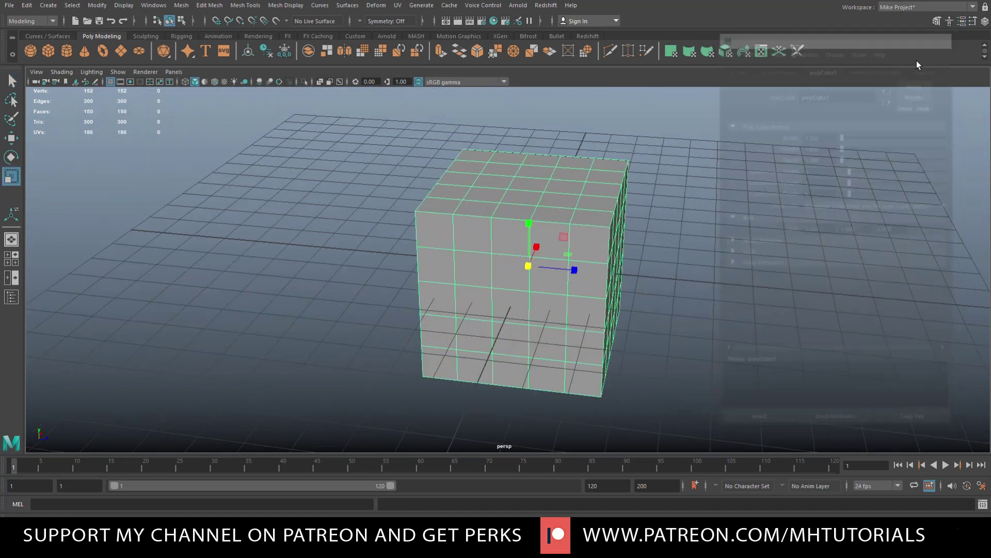
{"action": "scroll", "coordinate": [734, 265], "scroll_direction": "down", "scroll_amount": 3}
{"action": "left_click_drag", "start_coordinate": [735, 265], "coordinate": [718, 293], "text": "alt"}
Switch to face mode and select the pip faces on the top and first sides.
{"action": "right_click_drag", "start_coordinate": [582, 238], "coordinate": [576, 250]}
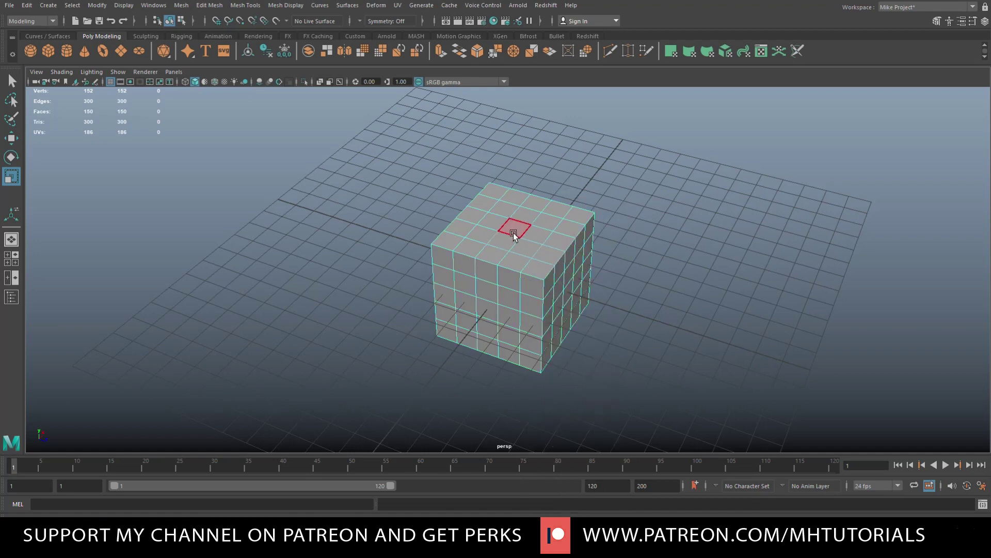
{"action": "left_click", "coordinate": [513, 233]}
{"action": "left_click_drag", "start_coordinate": [602, 389], "coordinate": [498, 297], "text": "alt"}
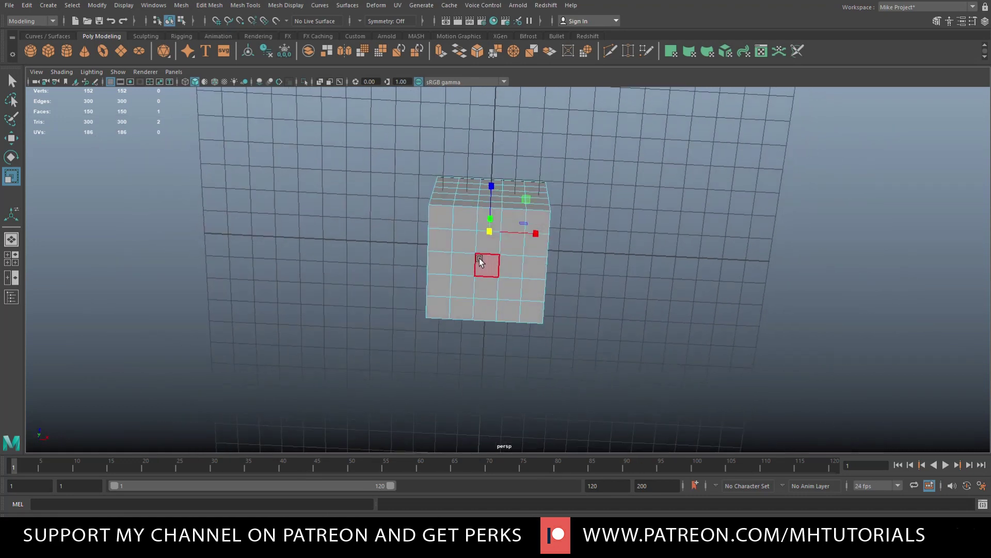
{"action": "left_click", "coordinate": [462, 243], "text": "shift"}
{"action": "left_click", "coordinate": [461, 288], "text": "shift"}
{"action": "left_click", "coordinate": [511, 252], "text": "shift"}
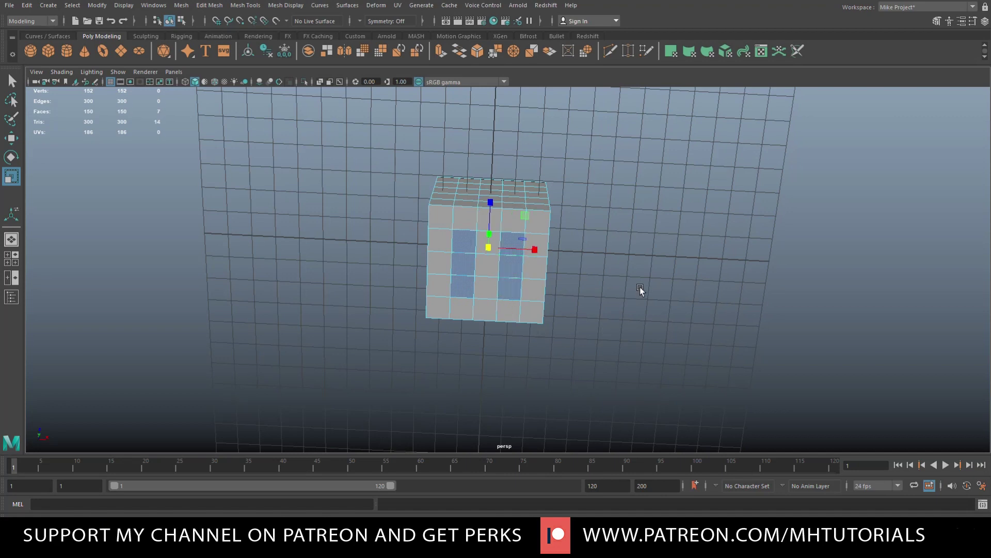
{"action": "left_click_drag", "start_coordinate": [640, 286], "coordinate": [741, 367], "text": "alt"}
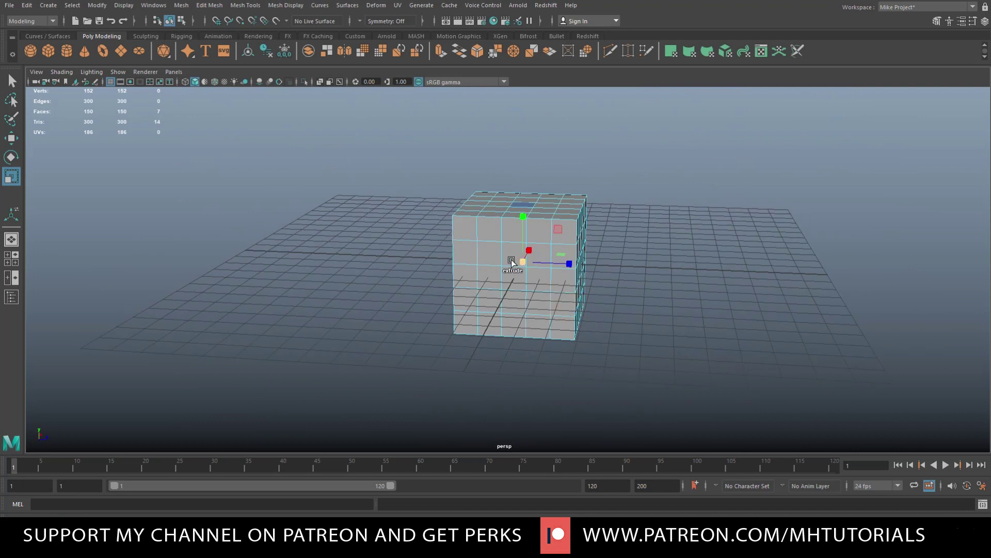
{"action": "left_click", "coordinate": [494, 253], "text": "shift"}
{"action": "left_click", "coordinate": [532, 301], "text": "shift"}
Add the pip faces on the remaining sides of the cube to the selection.
{"action": "left_click_drag", "start_coordinate": [638, 330], "coordinate": [499, 294], "text": "alt"}
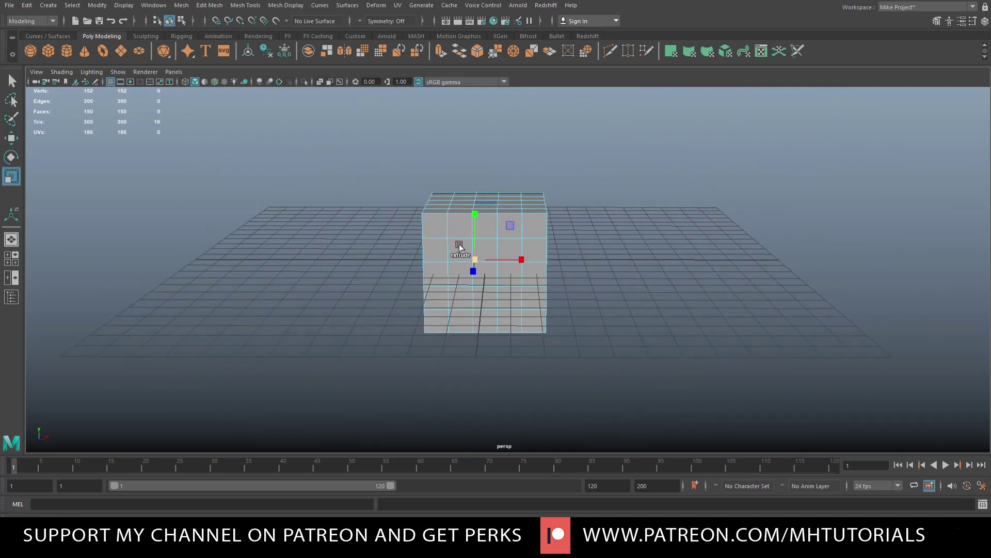
{"action": "left_click", "coordinate": [459, 244], "text": "shift"}
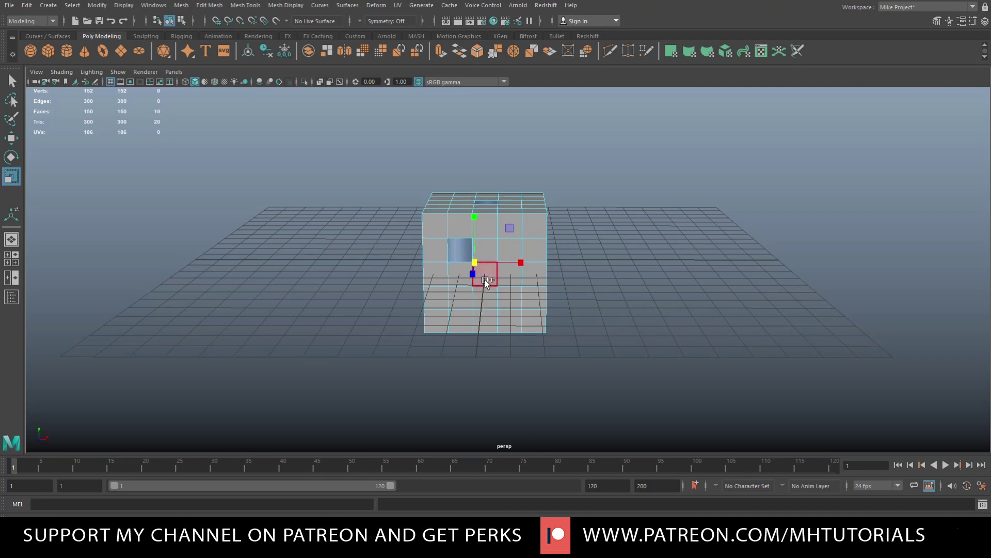
{"action": "left_click", "coordinate": [501, 301], "text": "shift"}
{"action": "left_click_drag", "start_coordinate": [639, 336], "coordinate": [526, 335], "text": "alt"}
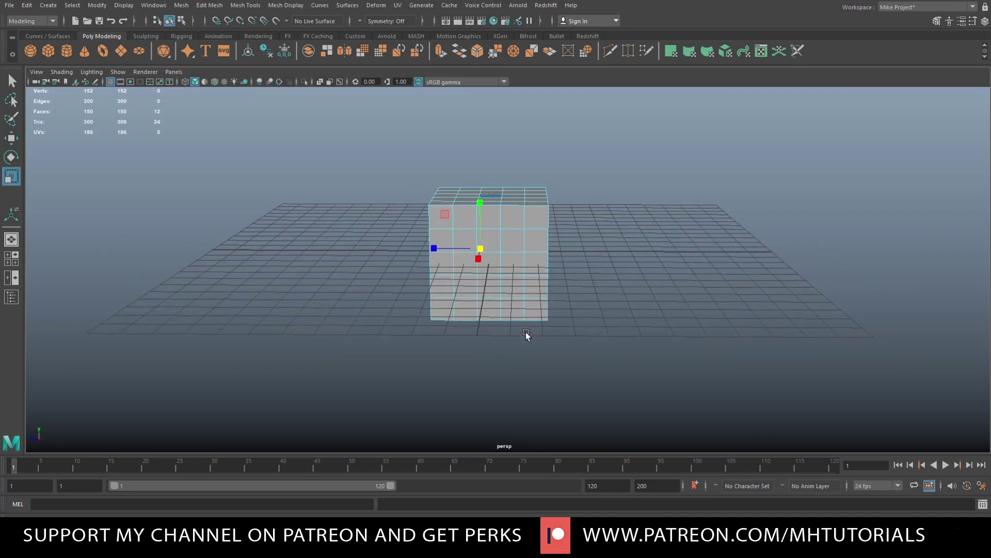
{"action": "left_click", "coordinate": [511, 291], "text": "shift"}
{"action": "left_click", "coordinate": [511, 238], "text": "shift"}
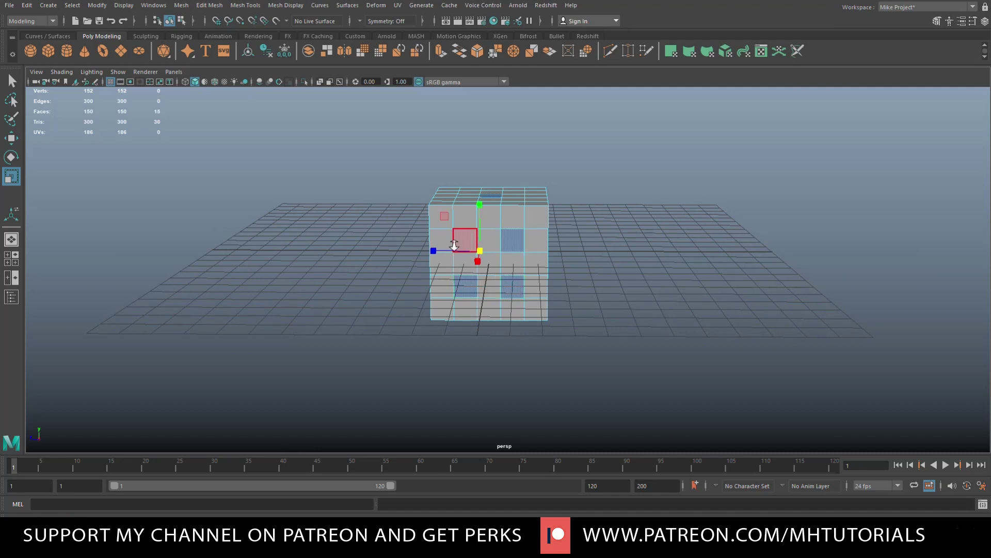
{"action": "left_click", "coordinate": [452, 230], "text": "shift"}
{"action": "left_click_drag", "start_coordinate": [509, 259], "coordinate": [556, 315], "text": "alt"}
{"action": "left_click", "coordinate": [510, 308], "text": "shift"}
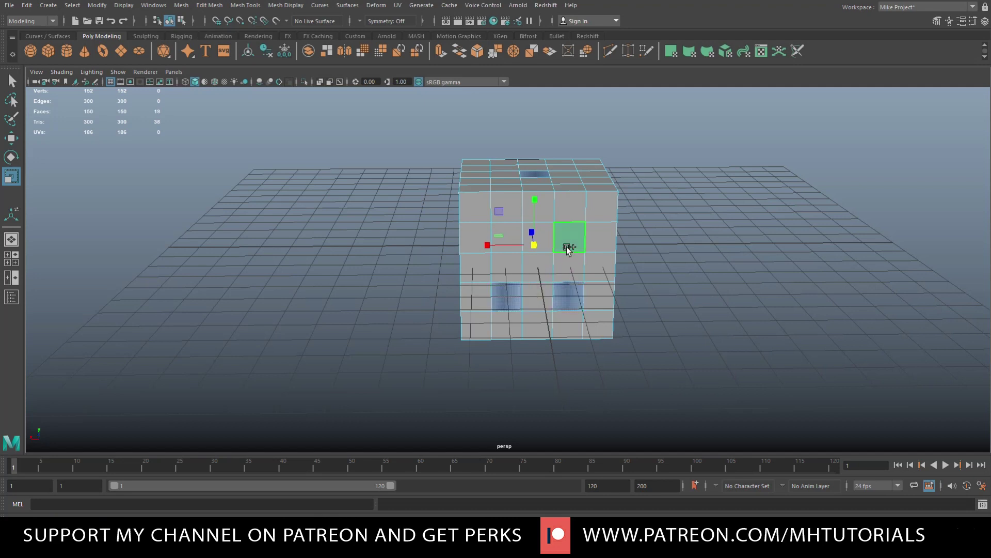
{"action": "left_click", "coordinate": [535, 274], "text": "shift"}
{"action": "left_click_drag", "start_coordinate": [535, 273], "coordinate": [559, 329], "text": "alt"}
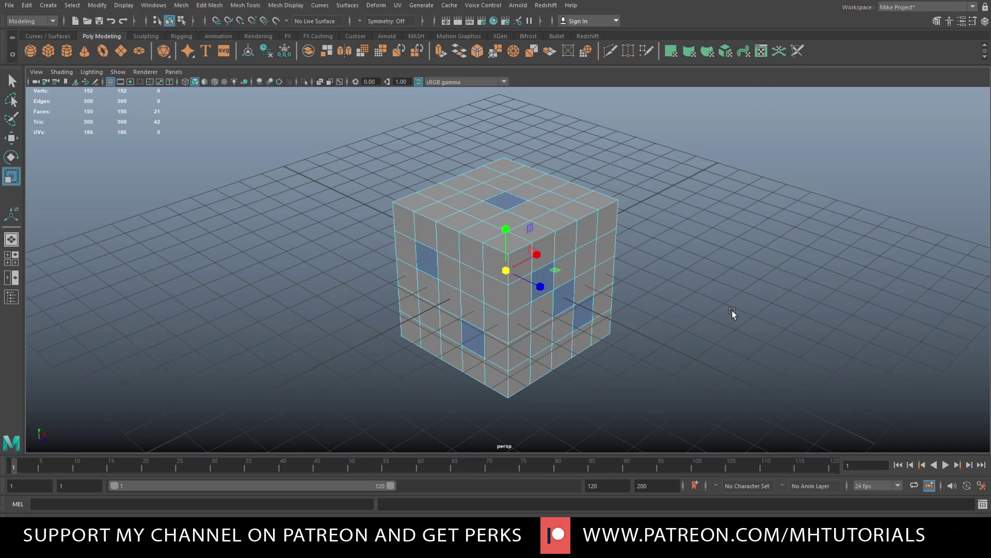
Extrude the pip faces individually with a trial offset of 0.02.
{"action": "key", "text": "ctrl+e"}
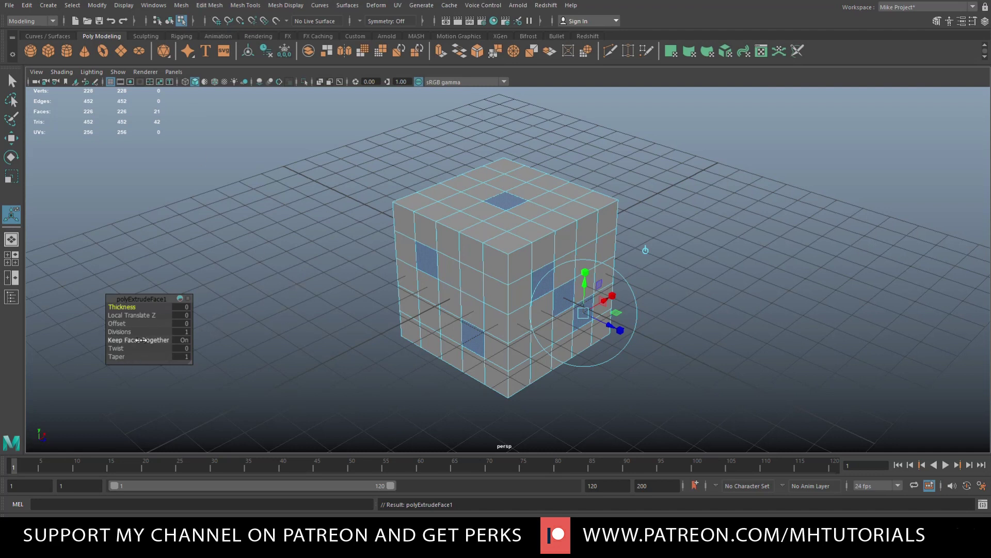
{"action": "left_click_drag", "start_coordinate": [146, 341], "coordinate": [100, 346]}
{"action": "left_click", "coordinate": [182, 323]}
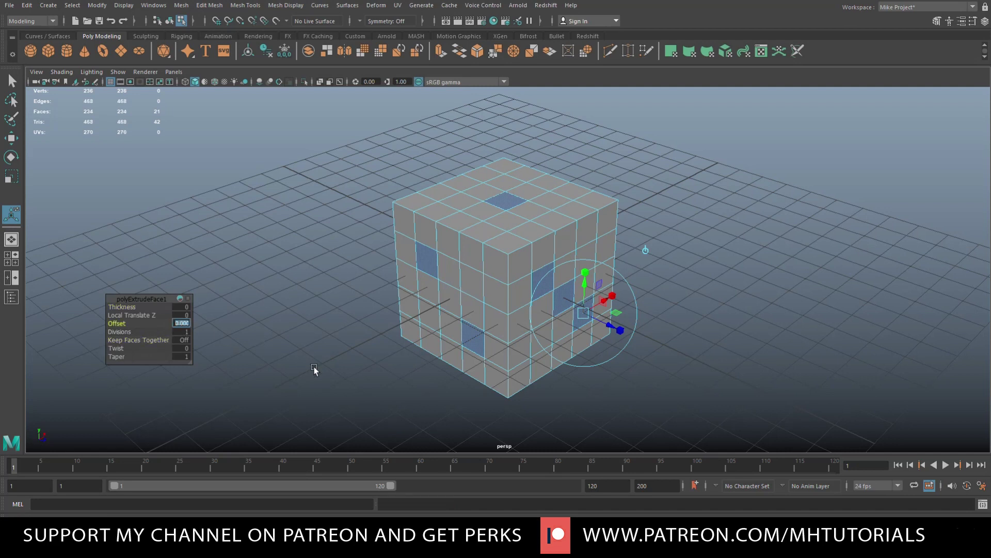
{"action": "type", "text": "0"}
{"action": "key", "text": "Return"}
{"action": "scroll", "coordinate": [366, 305], "scroll_direction": "up", "scroll_amount": 6}
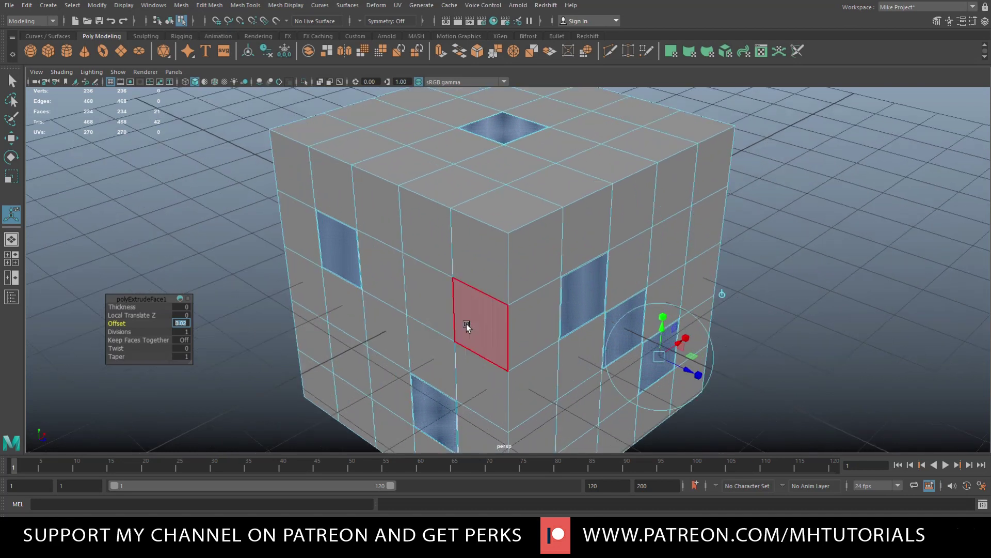
{"action": "left_click_drag", "start_coordinate": [523, 362], "coordinate": [507, 349], "text": "alt"}
Raise the extrusion offset to 0.08, then clear and restore the pip face selection.
{"action": "left_click", "coordinate": [182, 324]}
{"action": "type", "text": "0.0"}
{"action": "key", "text": "Return"}
{"action": "type", "text": "0.08"}
{"action": "key", "text": "Return"}
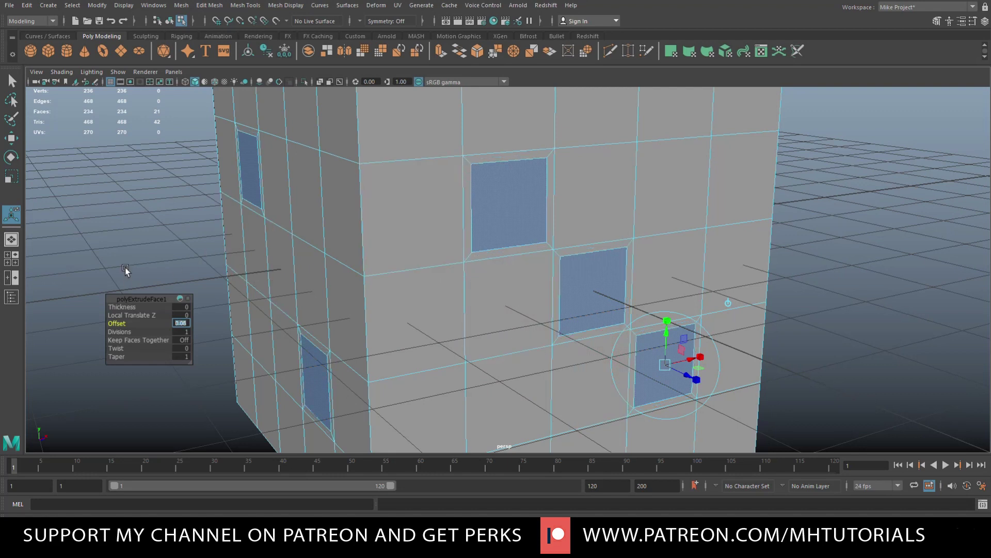
{"action": "scroll", "coordinate": [126, 262], "scroll_direction": "down", "scroll_amount": 4}
{"action": "left_click", "coordinate": [188, 210]}
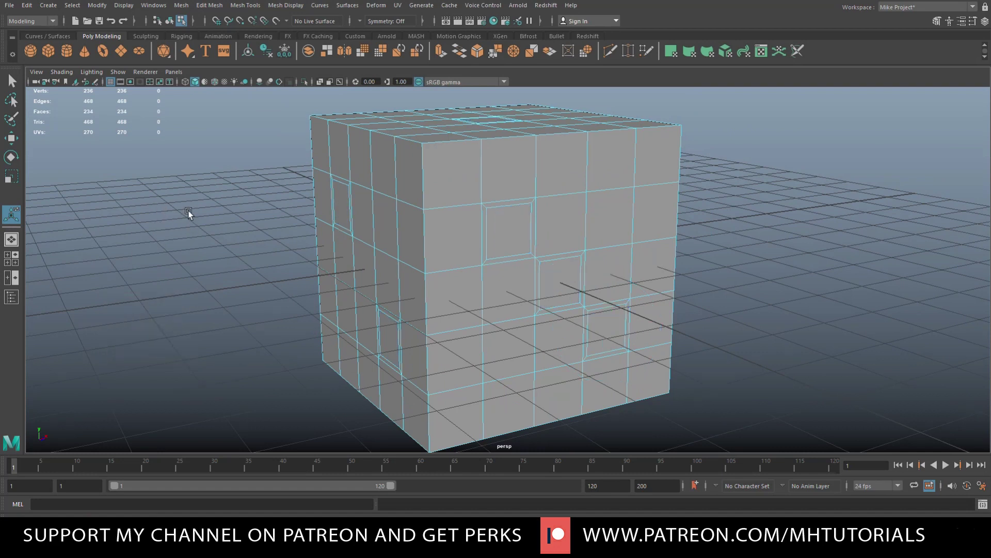
{"action": "key", "text": "ctrl+z"}
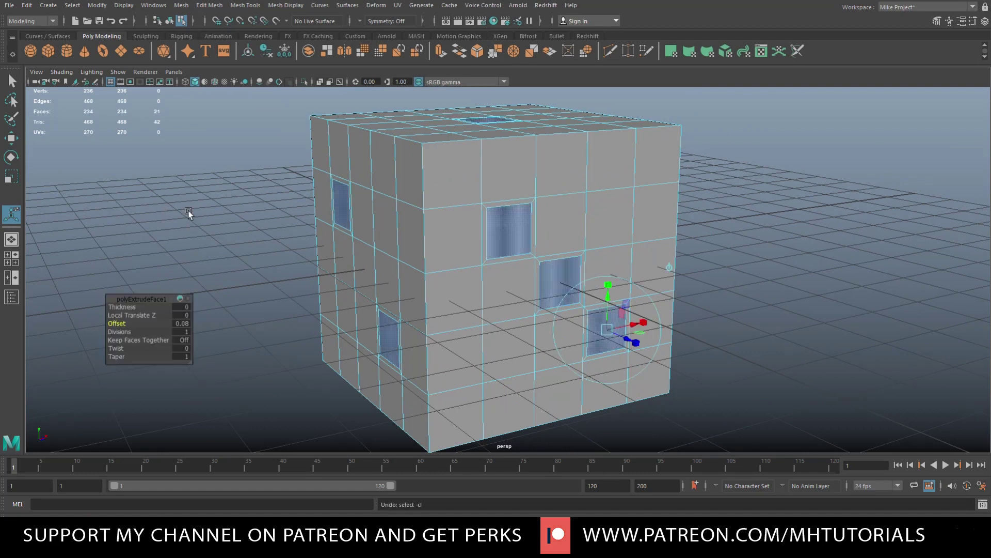
Extrude the pip faces separately with Local Translate Z -0.08, then return to Object Mode.
{"action": "key", "text": "ctrl+e"}
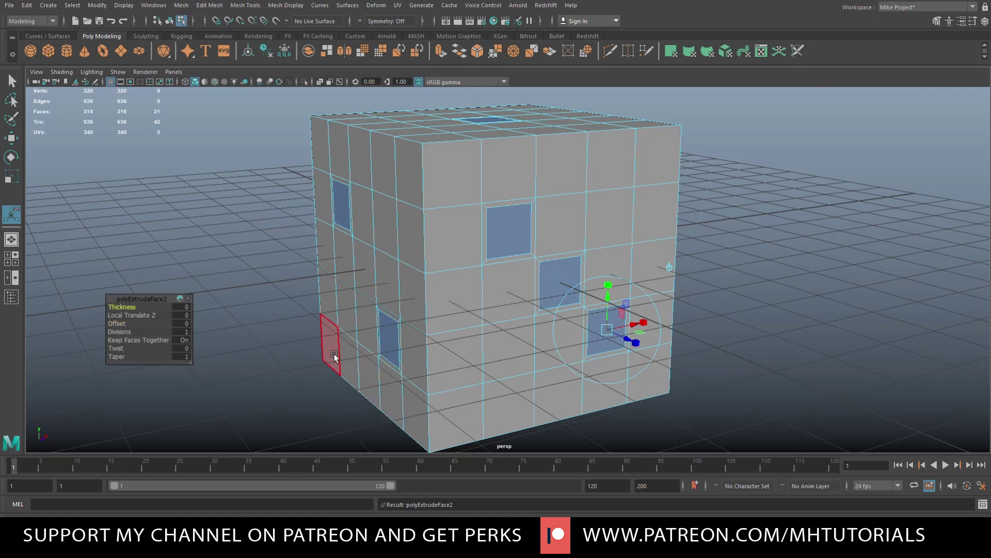
{"action": "left_click_drag", "start_coordinate": [148, 340], "coordinate": [95, 342]}
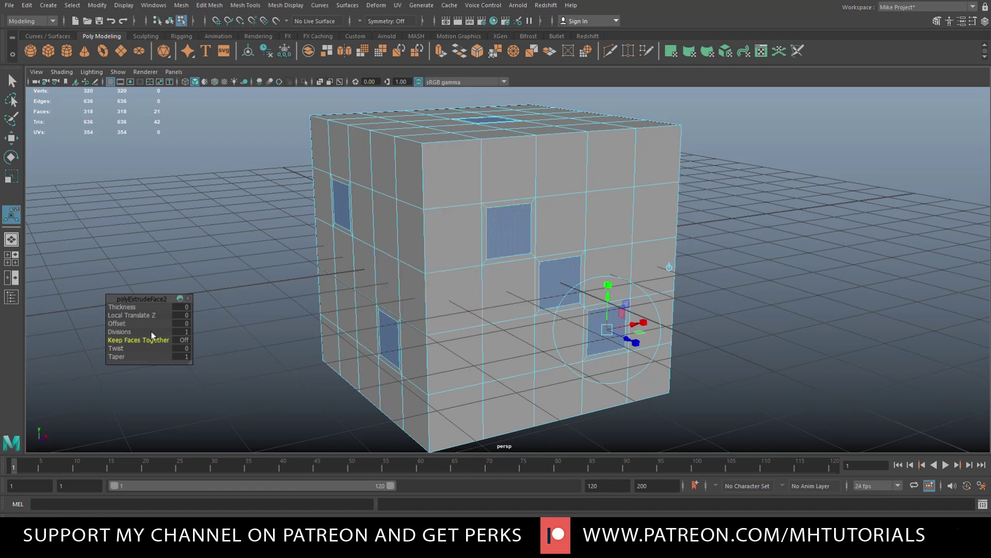
{"action": "left_click", "coordinate": [182, 316]}
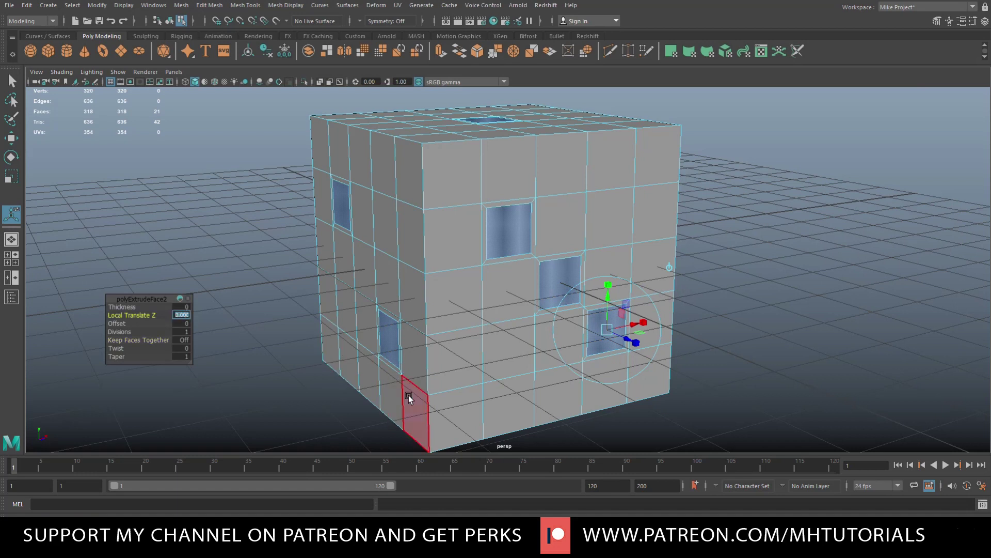
{"action": "type", "text": "-0.08"}
{"action": "key", "text": "Return"}
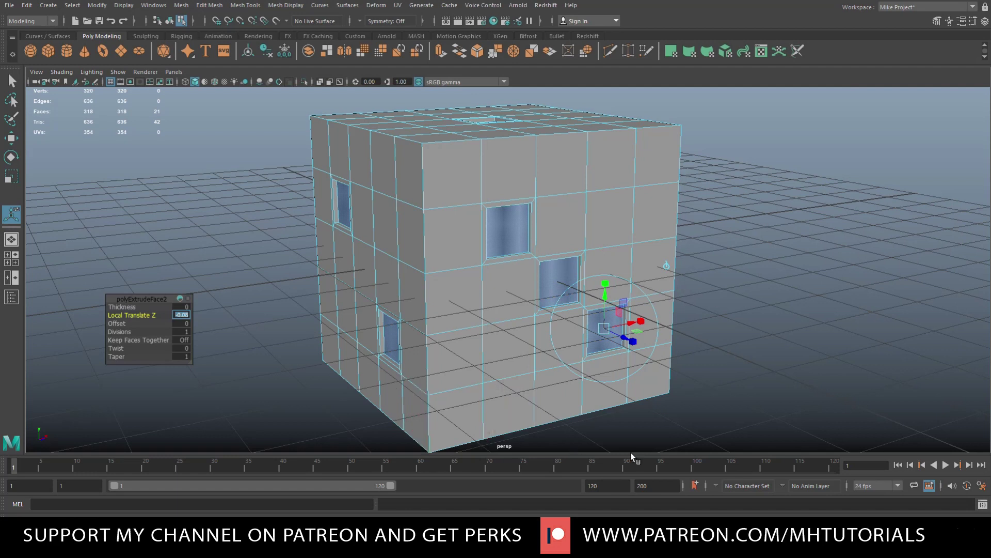
{"action": "right_click_drag", "start_coordinate": [581, 173], "coordinate": [619, 160]}
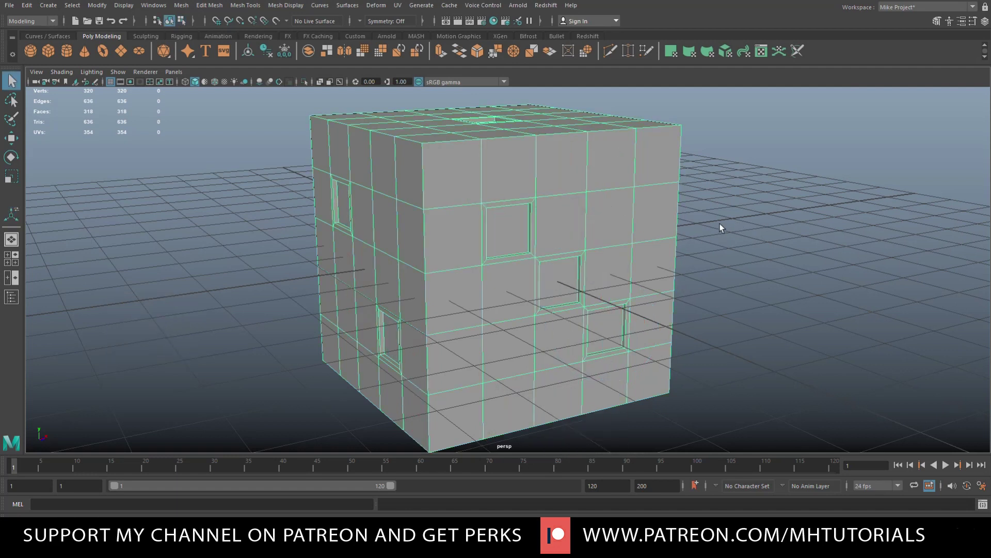
{"action": "scroll", "coordinate": [441, 227], "scroll_direction": "down", "scroll_amount": 2}
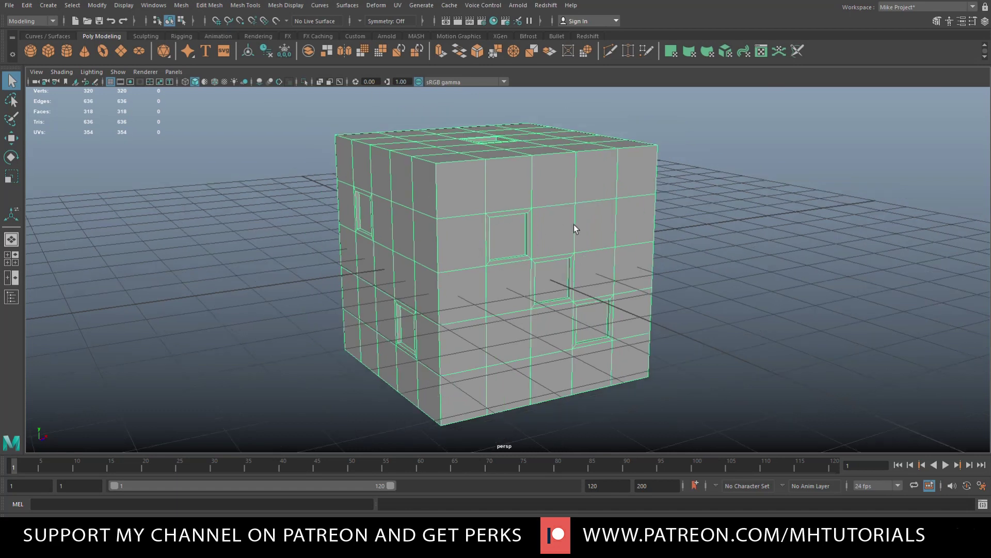
Preview the cube smoothed into a rounded die.
{"action": "left_click", "coordinate": [736, 190]}
{"action": "left_click", "coordinate": [648, 180]}
{"action": "key", "text": "3"}
{"action": "left_click", "coordinate": [737, 247]}
{"action": "left_click_drag", "start_coordinate": [738, 249], "coordinate": [673, 310], "text": "alt"}
Turn off the preview and apply Mesh > Smooth with 2 divisions.
{"action": "left_click", "coordinate": [596, 247]}
{"action": "key", "text": "1"}
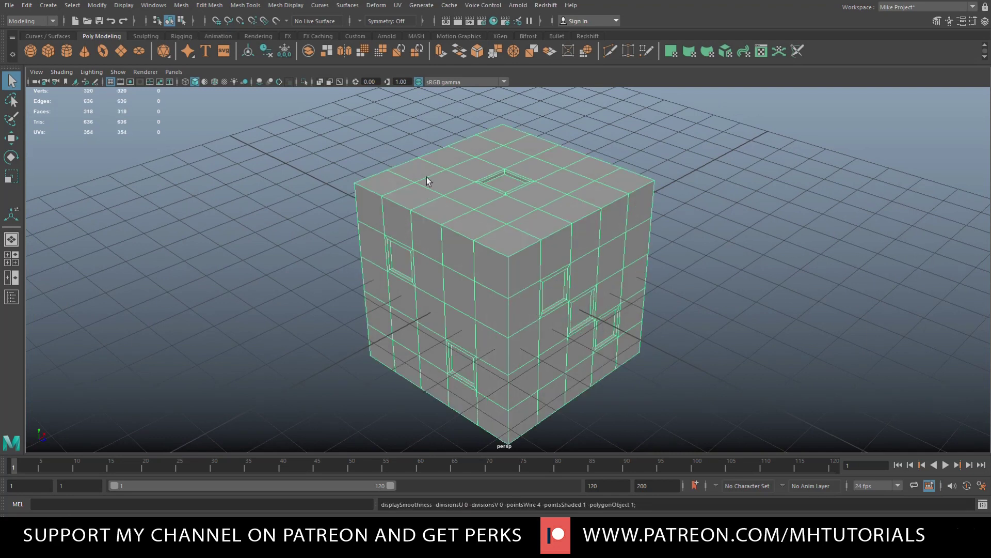
{"action": "left_click", "coordinate": [182, 7]}
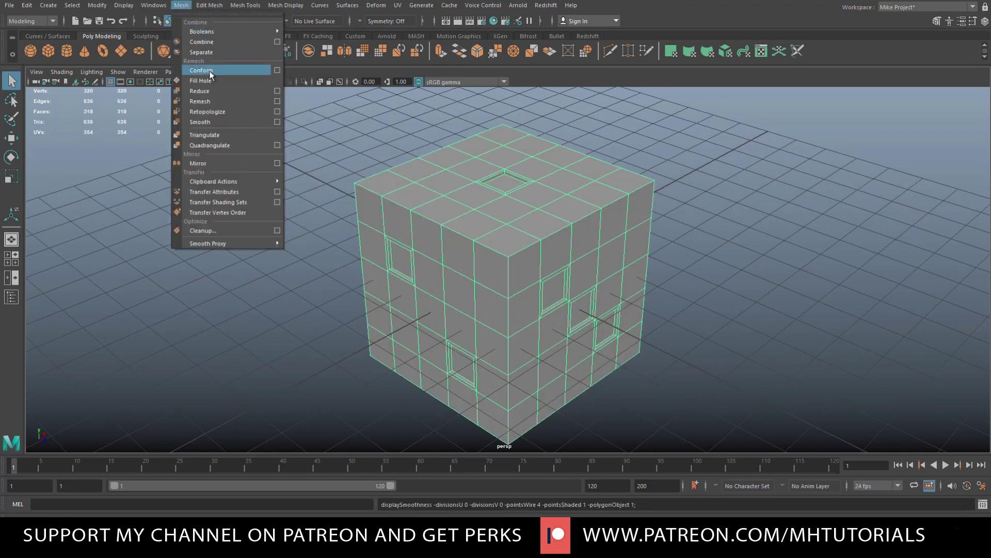
{"action": "left_click", "coordinate": [232, 122]}
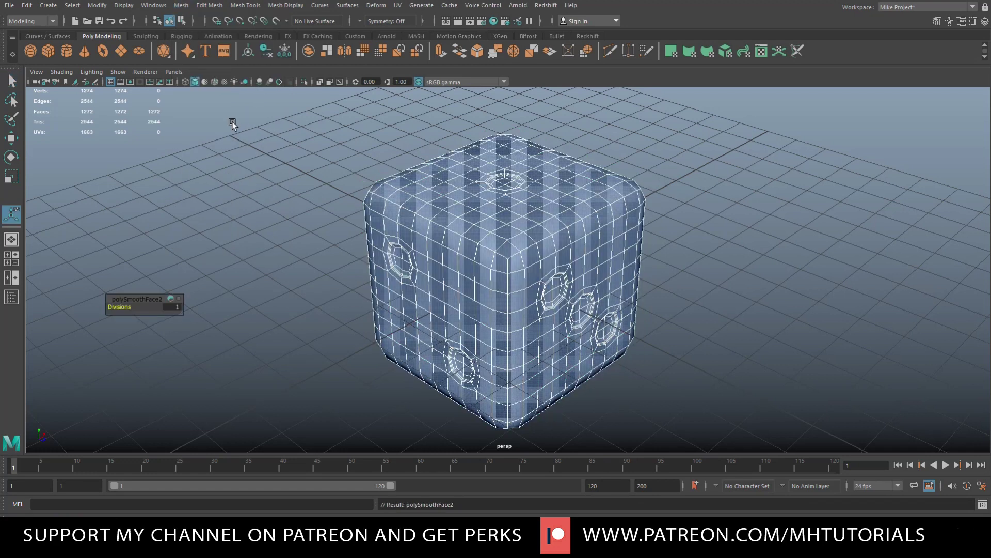
{"action": "left_click", "coordinate": [175, 307]}
{"action": "key", "text": "Return"}
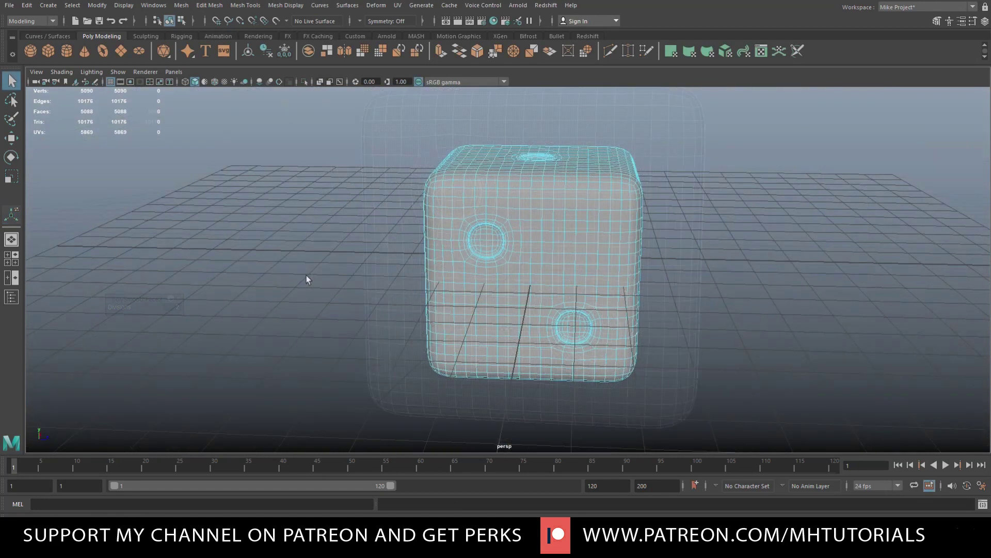
{"action": "left_click_drag", "start_coordinate": [306, 275], "coordinate": [257, 281], "text": "alt"}
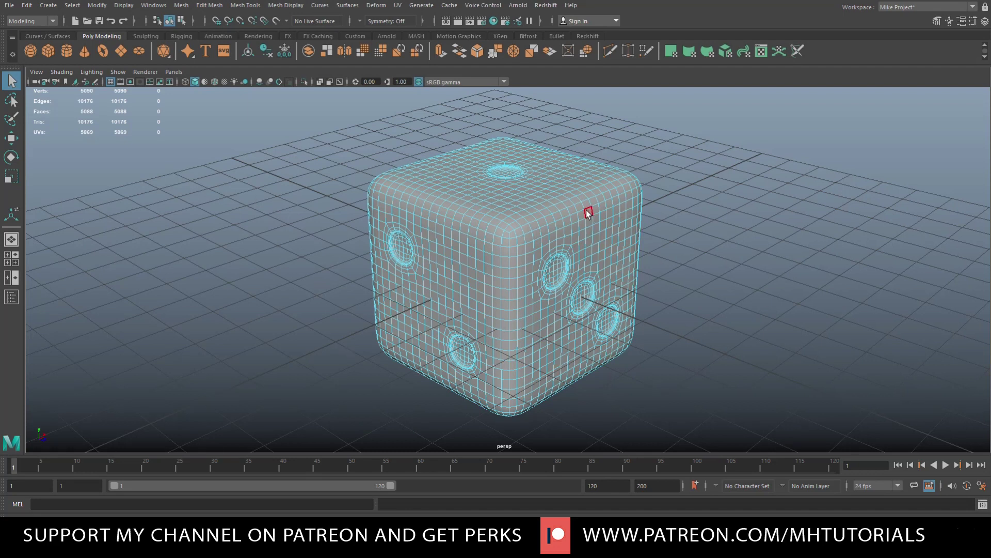
Assign the die a new Blinn material and set its colour to white.
{"action": "right_click_drag", "start_coordinate": [576, 193], "coordinate": [579, 453]}
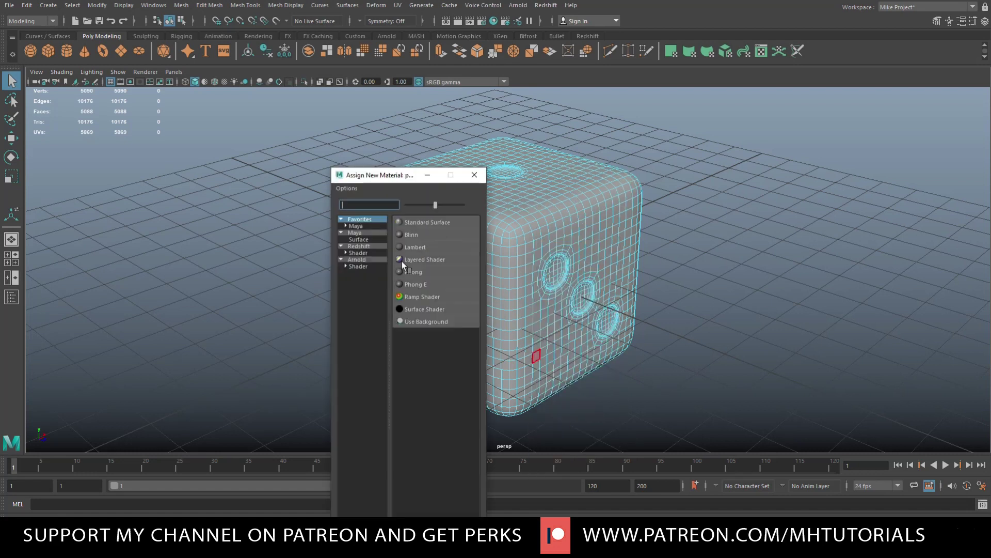
{"action": "left_click", "coordinate": [417, 235]}
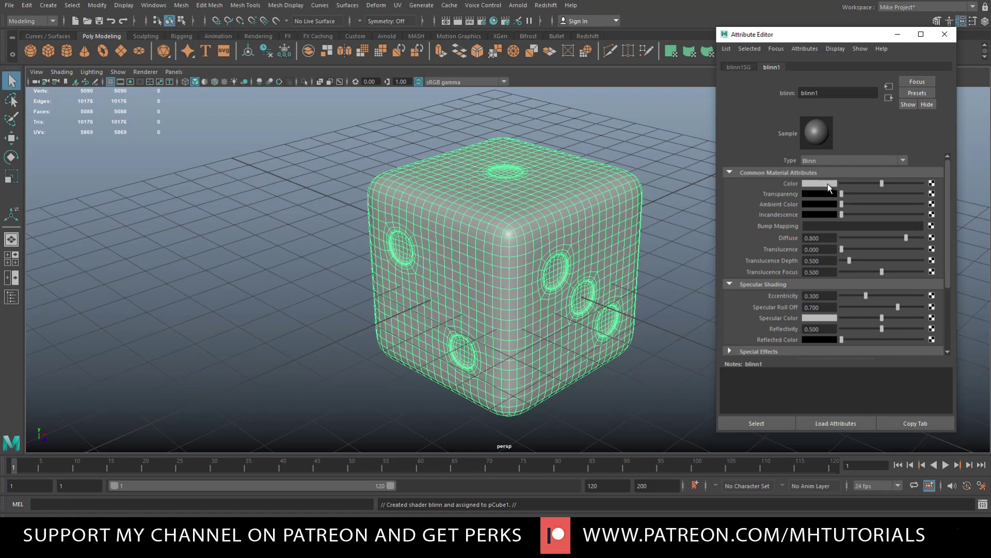
{"action": "left_click", "coordinate": [829, 186]}
{"action": "left_click", "coordinate": [787, 162]}
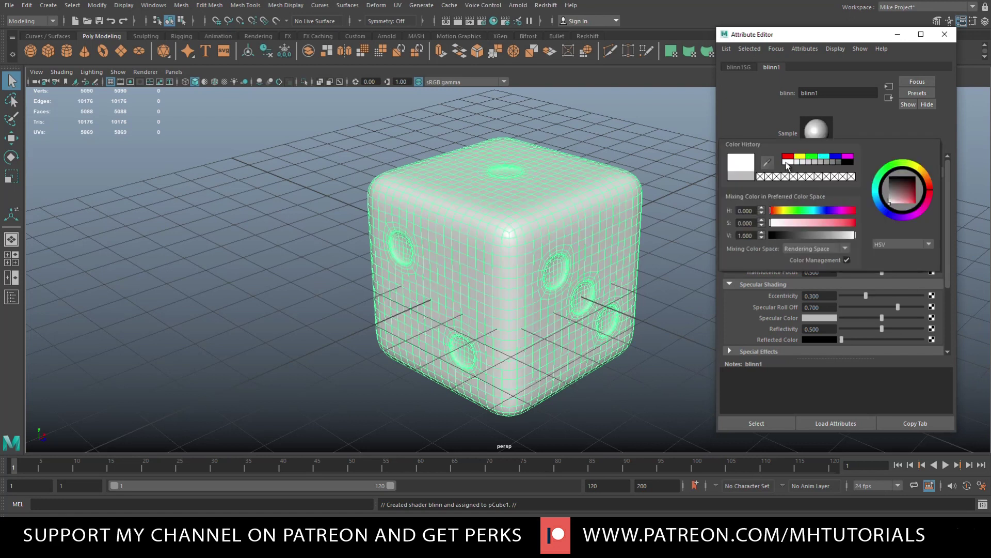
{"action": "left_click", "coordinate": [951, 37]}
{"action": "scroll", "coordinate": [686, 234], "scroll_direction": "up", "scroll_amount": 3}
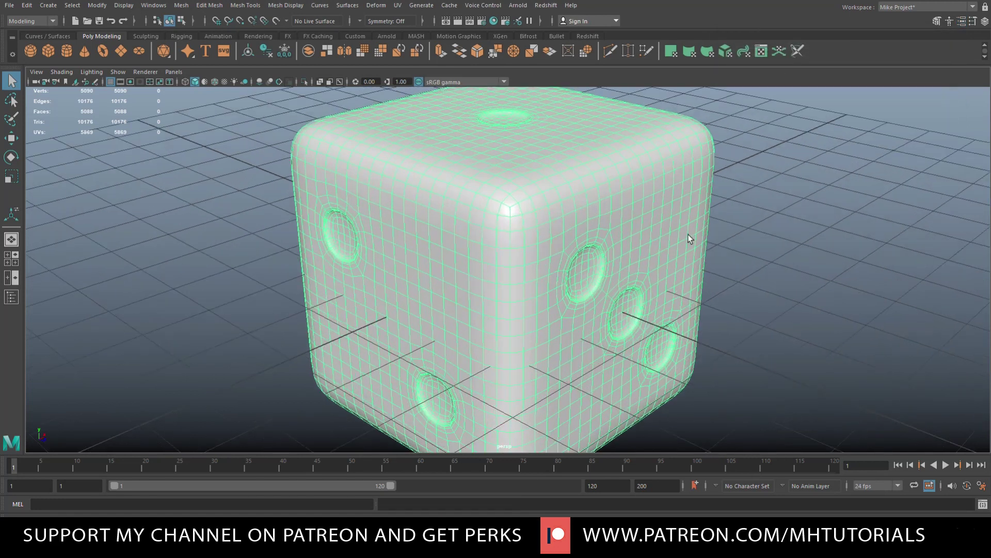
Select a 2x2 block of faces in one pip and grow it twice to cover the pip.
{"action": "left_click_drag", "start_coordinate": [374, 276], "coordinate": [430, 278], "text": "alt"}
{"action": "scroll", "coordinate": [561, 325], "scroll_direction": "up", "scroll_amount": 5}
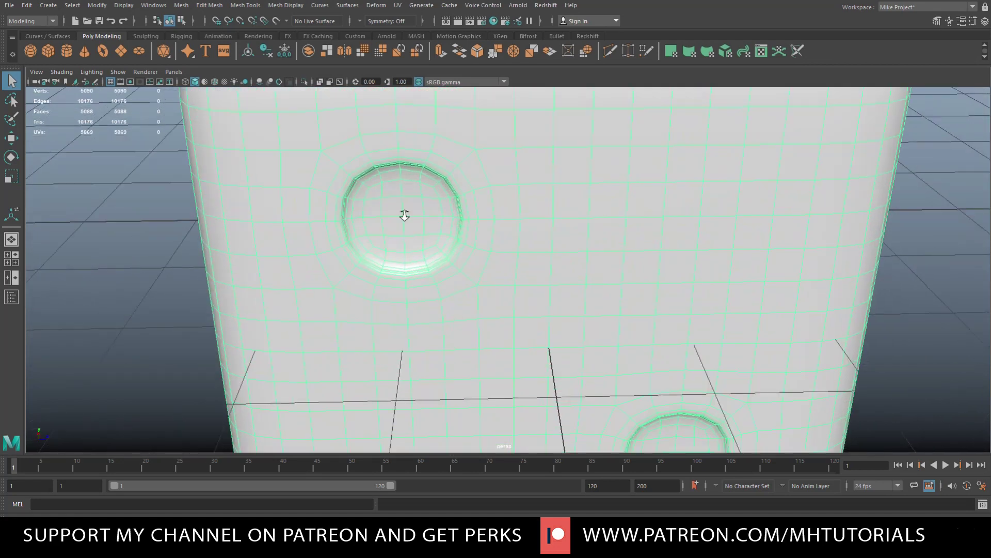
{"action": "right_click", "coordinate": [408, 207]}
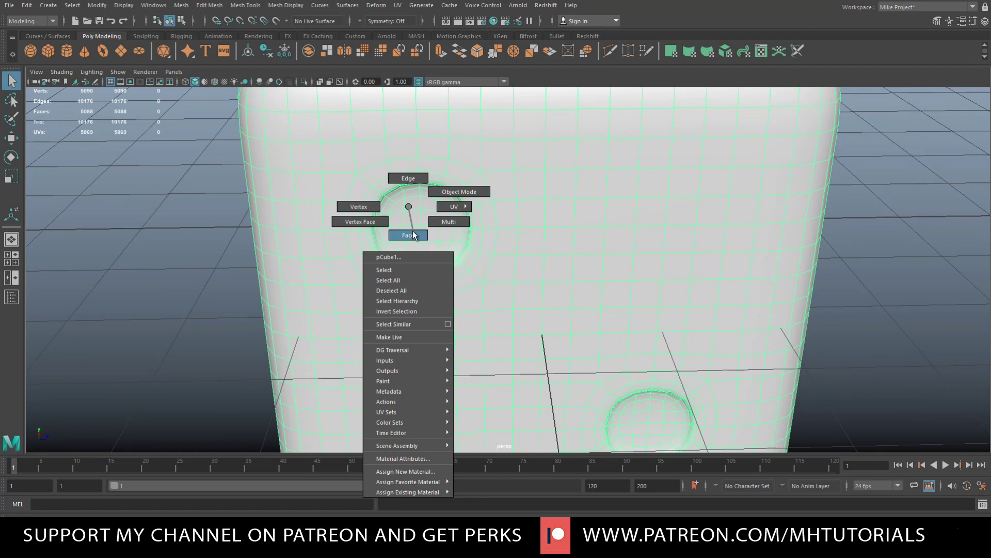
{"action": "left_click", "coordinate": [412, 236]}
{"action": "left_click", "coordinate": [413, 218]}
{"action": "left_click", "coordinate": [431, 217], "text": "shift"}
{"action": "left_click", "coordinate": [431, 233], "text": "shift"}
{"action": "left_click", "coordinate": [414, 233], "text": "shift"}
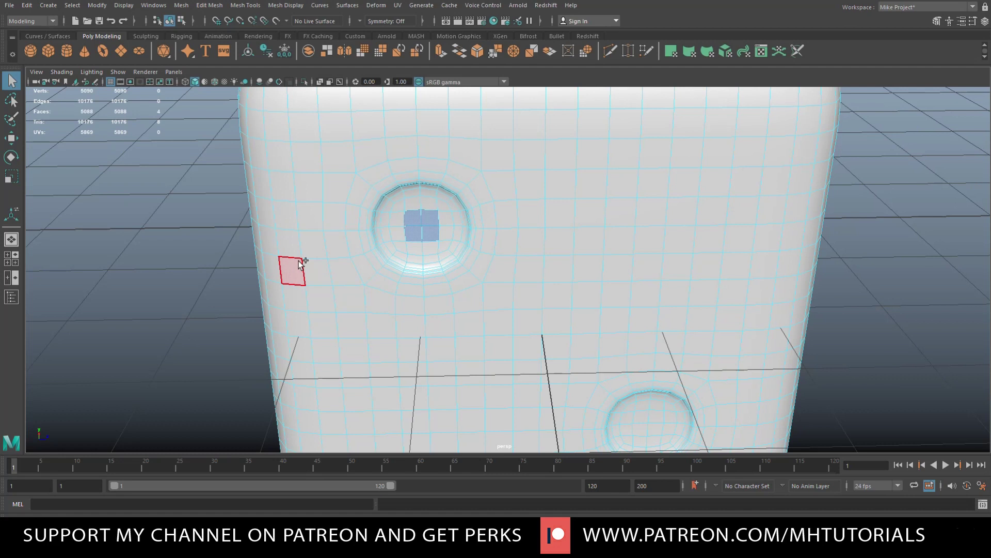
{"action": "key", "text": "shift+period"}
{"action": "key", "text": "shift+period"}
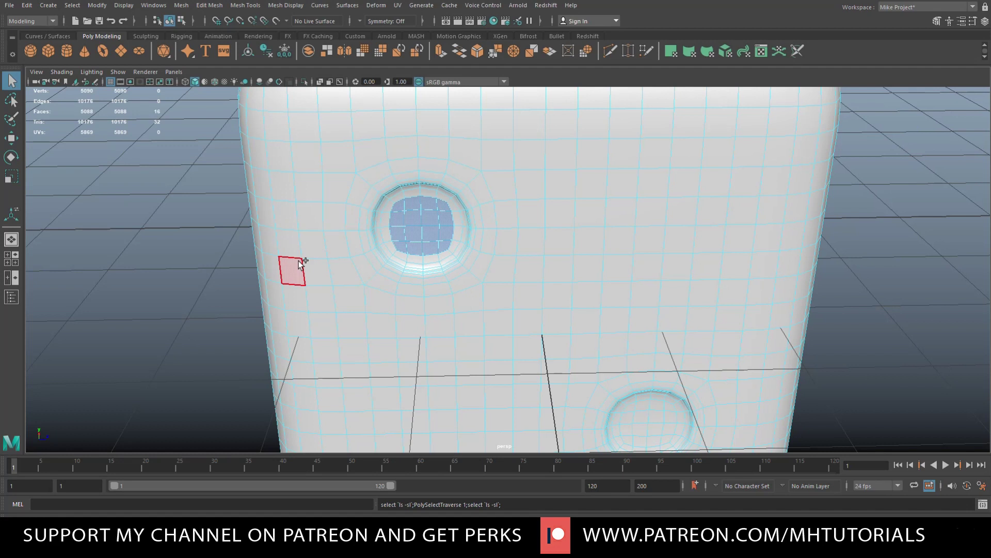
{"action": "key", "text": "shift+period"}
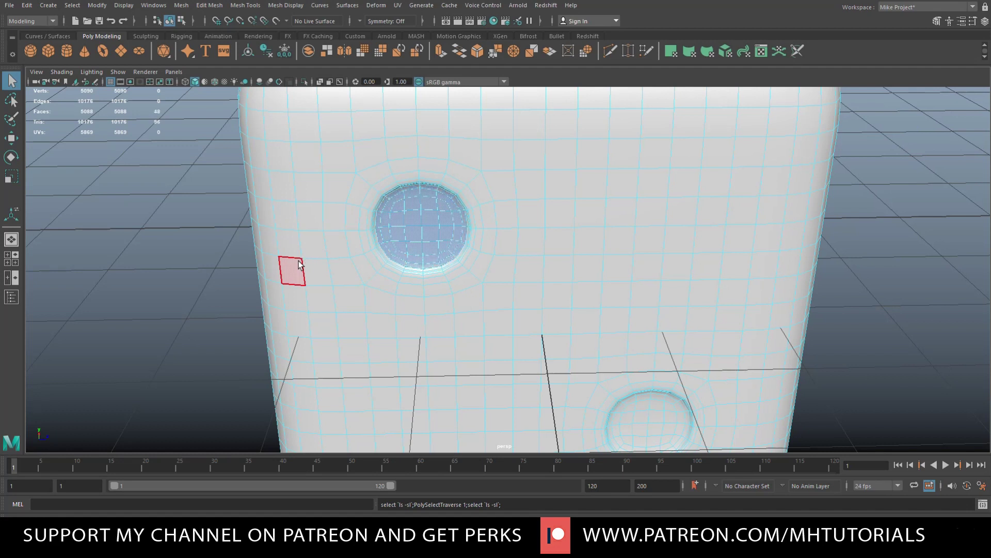
Assign the pip faces a new Blinn material coloured black.
{"action": "right_click_drag", "start_coordinate": [430, 227], "coordinate": [436, 491]}
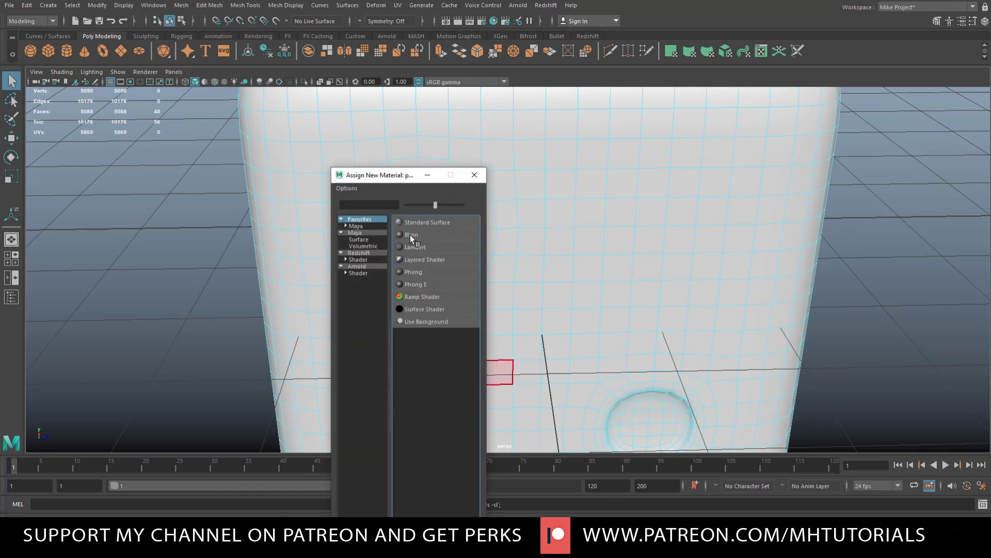
{"action": "left_click", "coordinate": [410, 234]}
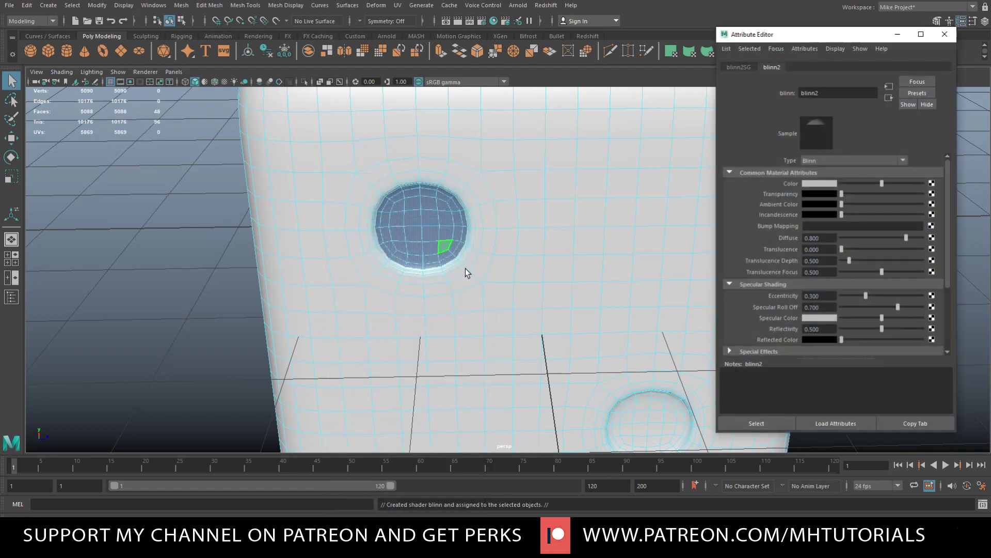
{"action": "left_click", "coordinate": [812, 184]}
{"action": "left_click", "coordinate": [832, 159]}
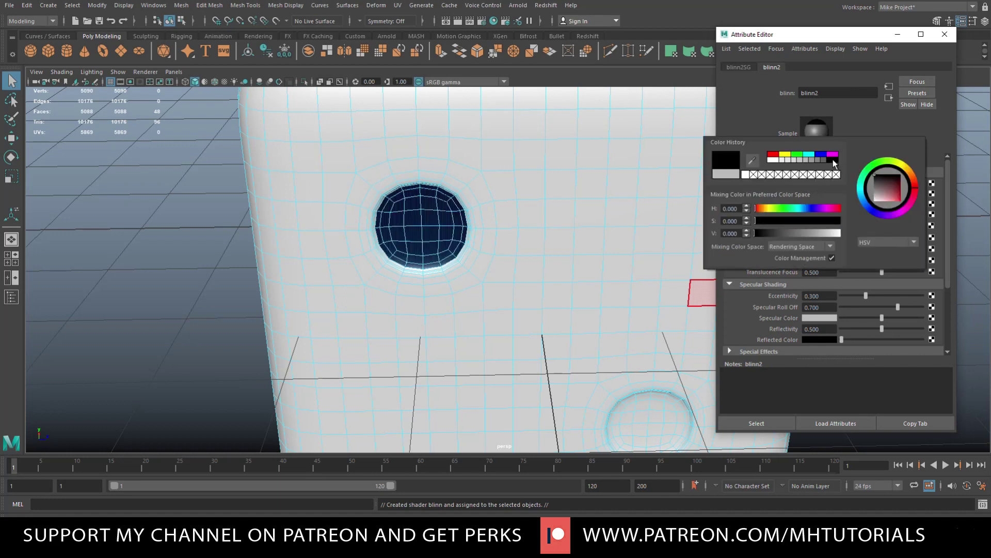
{"action": "left_click", "coordinate": [162, 286]}
{"action": "key", "text": "a"}
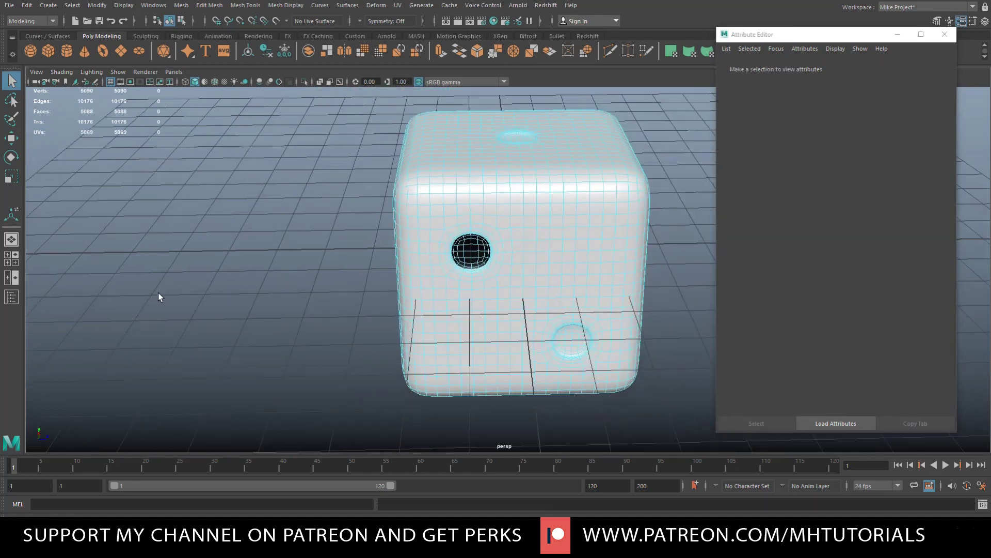
{"action": "middle_click_drag", "start_coordinate": [154, 319], "coordinate": [71, 299], "text": "alt"}
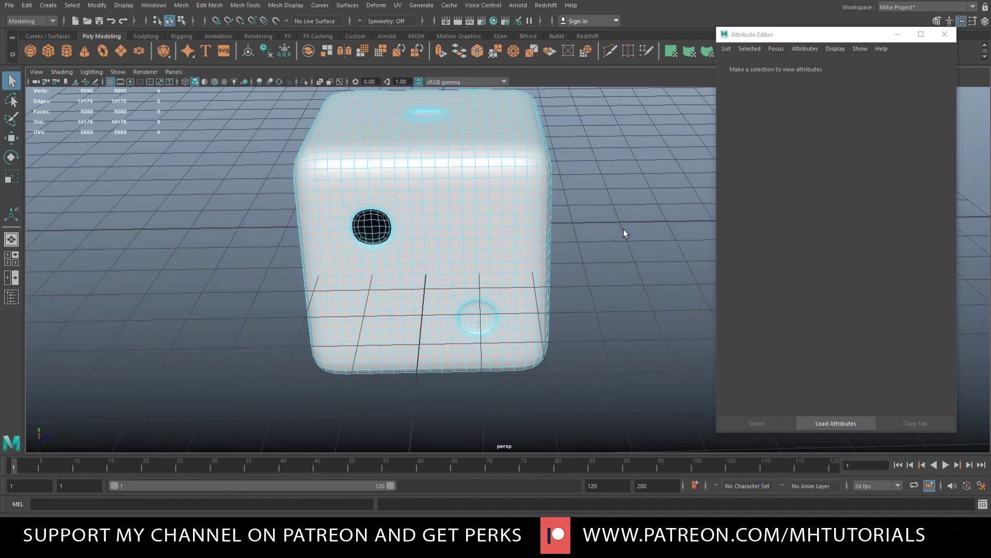
{"action": "left_click", "coordinate": [945, 34]}
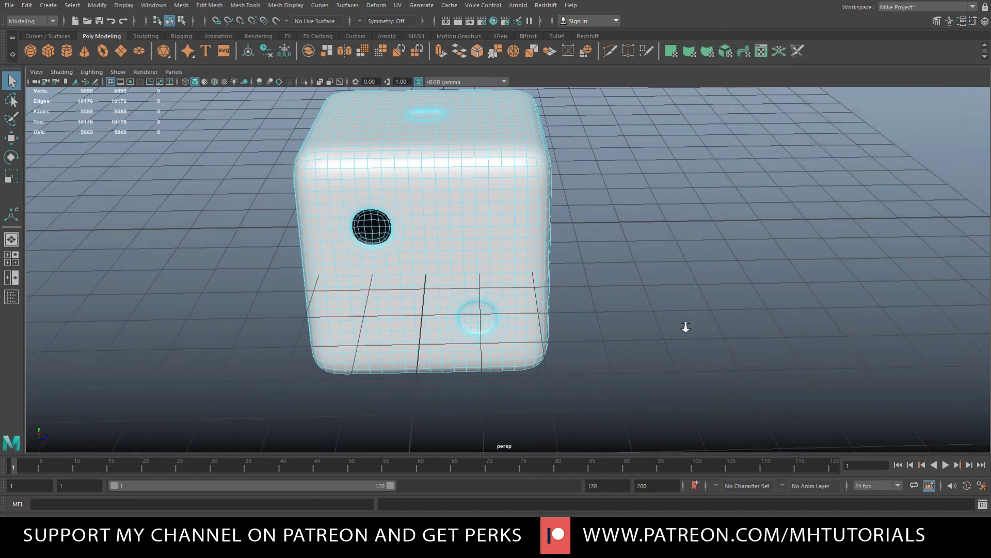
Fill the pip on the die's bottom face with the existing black material.
{"action": "scroll", "coordinate": [687, 327], "scroll_direction": "up", "scroll_amount": 4}
{"action": "scroll", "coordinate": [692, 324], "scroll_direction": "down", "scroll_amount": 2}
{"action": "scroll", "coordinate": [694, 336], "scroll_direction": "up", "scroll_amount": 2}
{"action": "mouse_move", "coordinate": [684, 343]}
{"action": "left_mouse_down", "text": "alt"}
{"action": "mouse_move", "coordinate": [682, 325]}
{"action": "mouse_move", "coordinate": [676, 332]}
{"action": "left_mouse_up", "text": "alt"}
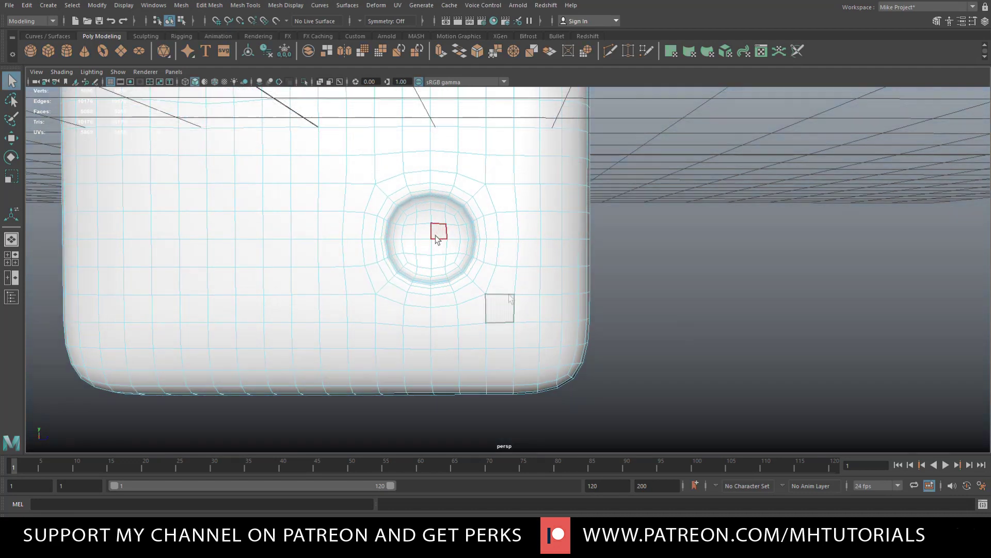
{"action": "left_click", "coordinate": [439, 239]}
{"action": "key", "text": "shift+period"}
Make the three pips on the next face black.
{"action": "key", "text": "shift+period"}
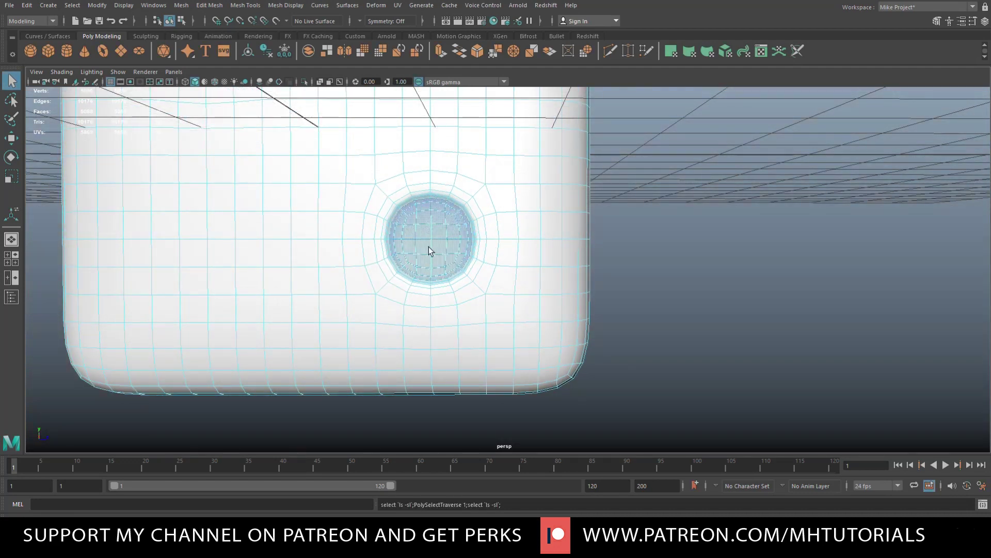
{"action": "right_click_drag", "start_coordinate": [433, 243], "coordinate": [511, 508]}
{"action": "left_click_drag", "start_coordinate": [686, 341], "coordinate": [450, 258], "text": "alt"}
{"action": "left_click_drag", "start_coordinate": [382, 181], "coordinate": [406, 205]}
{"action": "left_click_drag", "start_coordinate": [475, 268], "coordinate": [501, 296], "text": "shift"}
{"action": "left_click", "coordinate": [579, 370], "text": "shift"}
{"action": "key", "text": "shift+period"}
{"action": "key", "text": "shift+period"}
{"action": "right_click_drag", "start_coordinate": [387, 188], "coordinate": [465, 480]}
Turn to another side and make its four pips black.
{"action": "scroll", "coordinate": [764, 265], "scroll_direction": "down", "scroll_amount": 5}
{"action": "left_click_drag", "start_coordinate": [763, 265], "coordinate": [524, 200], "text": "alt"}
{"action": "left_click", "coordinate": [525, 199], "text": "shift"}
{"action": "scroll", "coordinate": [587, 266], "scroll_direction": "up", "scroll_amount": 2}
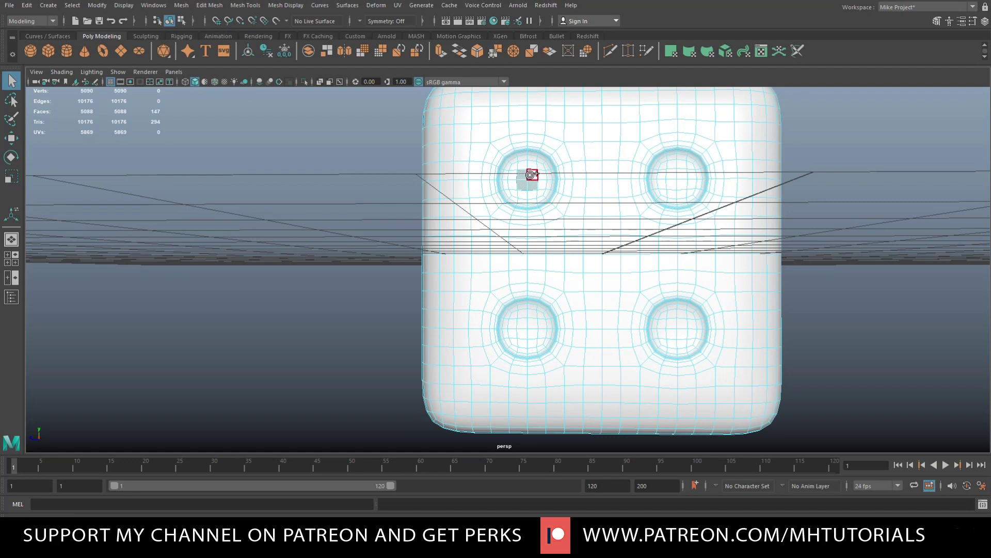
{"action": "left_click", "coordinate": [675, 178], "text": "shift"}
{"action": "left_click", "coordinate": [676, 331], "text": "shift"}
{"action": "left_click", "coordinate": [526, 326], "text": "shift"}
{"action": "key", "text": "shift+period"}
{"action": "key", "text": "shift+period"}
{"action": "right_click_drag", "start_coordinate": [548, 359], "coordinate": [594, 475]}
Select and grow all five pips on the top face, then assign them the black material.
{"action": "scroll", "coordinate": [358, 340], "scroll_direction": "down", "scroll_amount": 3}
{"action": "left_click_drag", "start_coordinate": [414, 274], "coordinate": [353, 276], "text": "alt"}
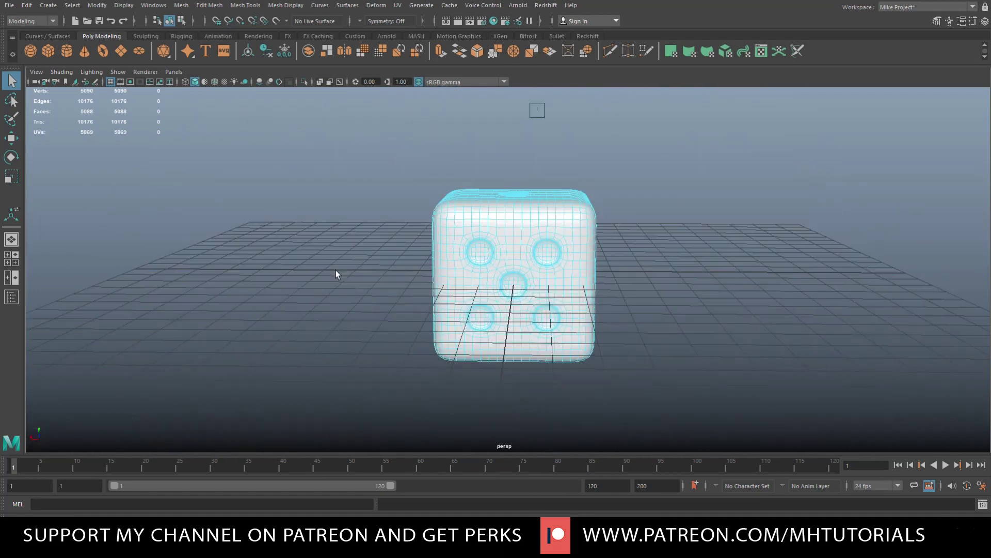
{"action": "scroll", "coordinate": [439, 225], "scroll_direction": "up", "scroll_amount": 5}
{"action": "left_click", "coordinate": [422, 214], "text": "shift"}
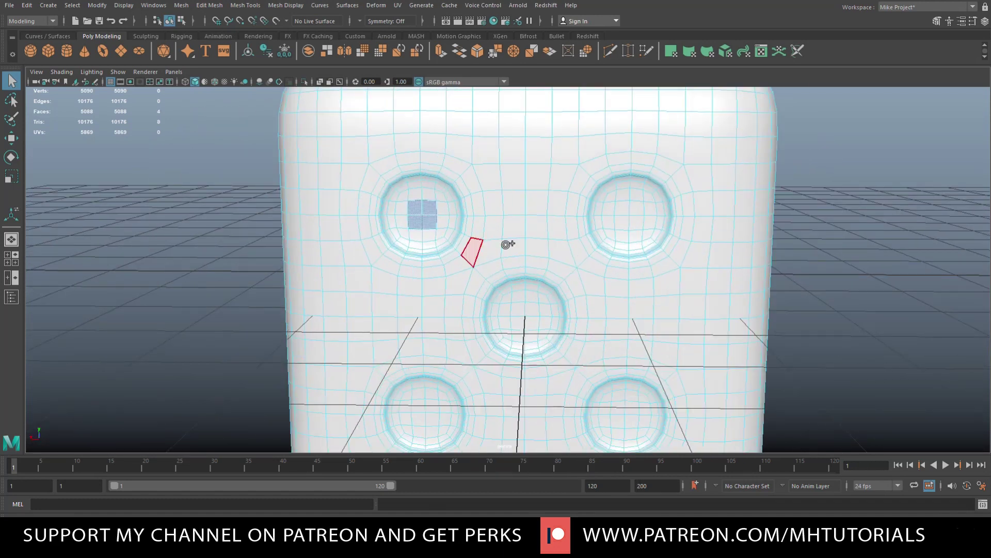
{"action": "left_click", "coordinate": [629, 214], "text": "shift"}
{"action": "left_click", "coordinate": [524, 316], "text": "shift"}
{"action": "left_click", "coordinate": [422, 418], "text": "shift"}
{"action": "left_click", "coordinate": [627, 410], "text": "shift"}
{"action": "key", "text": "shift+period"}
{"action": "key", "text": "shift+period"}
{"action": "key", "text": "shift+period"}
{"action": "right_click_drag", "start_coordinate": [402, 201], "coordinate": [503, 504], "text": "shift"}
{"action": "left_click", "coordinate": [232, 358]}
Make the single top pip black.
{"action": "scroll", "coordinate": [272, 327], "scroll_direction": "down", "scroll_amount": 5}
{"action": "left_click_drag", "start_coordinate": [272, 327], "coordinate": [521, 391], "text": "alt"}
{"action": "scroll", "coordinate": [522, 390], "scroll_direction": "up", "scroll_amount": 5}
{"action": "scroll", "coordinate": [522, 390], "scroll_direction": "up", "scroll_amount": 2}
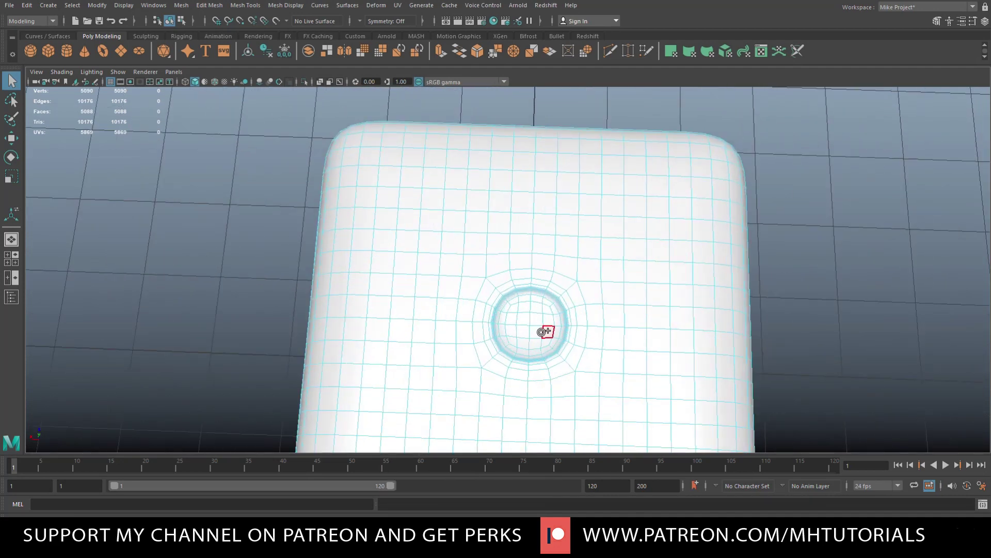
{"action": "left_click", "coordinate": [524, 334]}
{"action": "key", "text": "shift+period"}
{"action": "key", "text": "shift+period"}
{"action": "key", "text": "shift+period"}
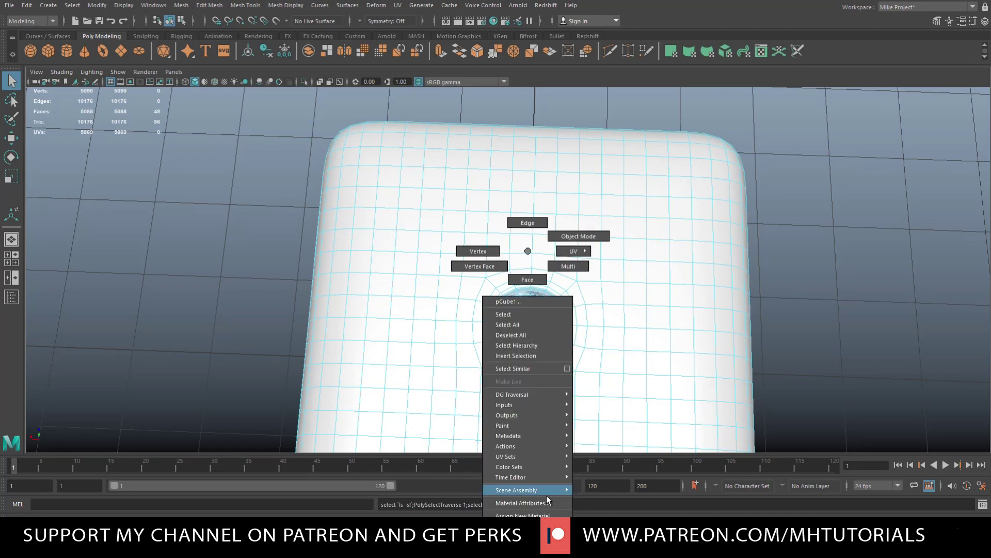
{"action": "right_click_drag", "start_coordinate": [549, 513], "coordinate": [609, 465]}
Orbit to the six-pip side and make all six pips black.
{"action": "right_click_drag", "start_coordinate": [609, 465], "coordinate": [770, 281], "text": "alt"}
{"action": "left_click_drag", "start_coordinate": [770, 281], "coordinate": [222, 166], "text": "alt"}
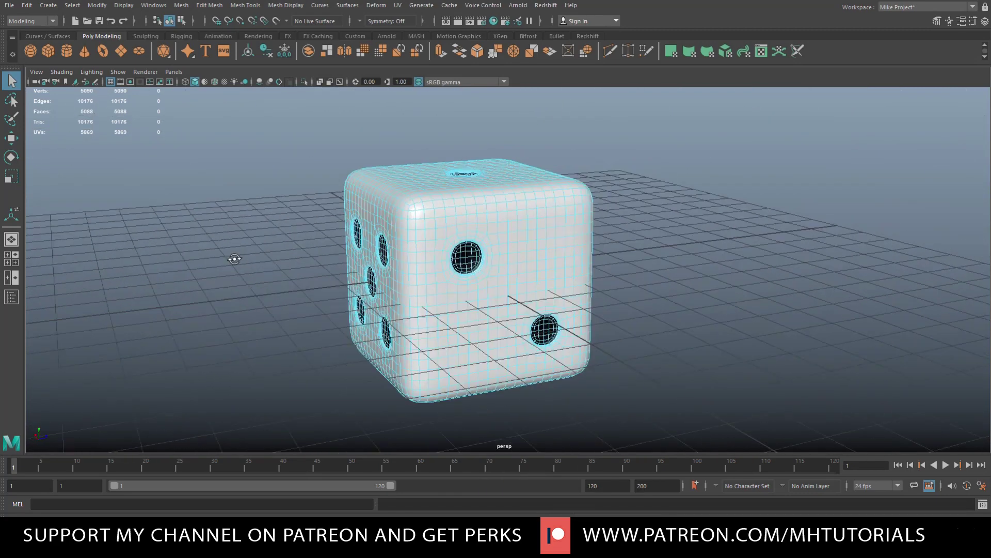
{"action": "right_click_drag", "start_coordinate": [222, 165], "coordinate": [354, 270], "text": "alt"}
{"action": "left_click", "coordinate": [370, 160]}
{"action": "left_click", "coordinate": [447, 184], "text": "shift"}
{"action": "left_click", "coordinate": [518, 211], "text": "shift"}
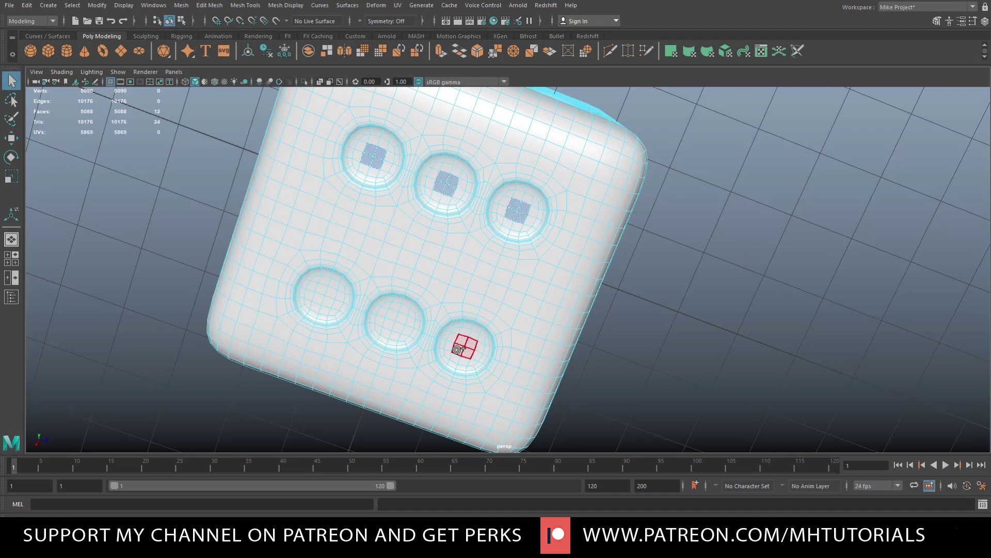
{"action": "left_click", "coordinate": [457, 349], "text": "shift"}
{"action": "left_click", "coordinate": [387, 324], "text": "shift"}
{"action": "left_click", "coordinate": [324, 289], "text": "shift"}
{"action": "key", "text": "shift+period"}
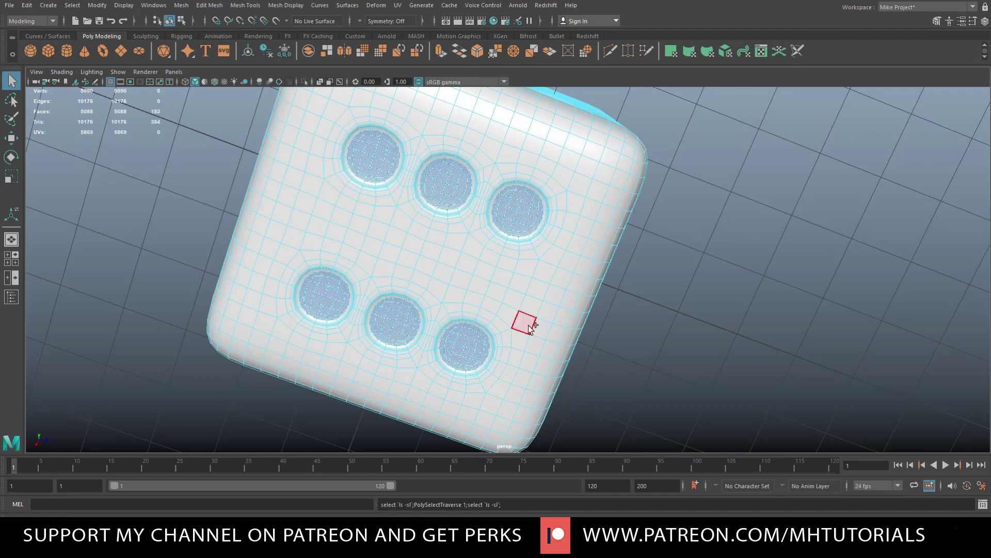
{"action": "right_click_drag", "start_coordinate": [451, 182], "coordinate": [513, 474]}
Clear the selection and orbit around the die to check the pips.
{"action": "scroll", "coordinate": [696, 277], "scroll_direction": "down", "scroll_amount": 5}
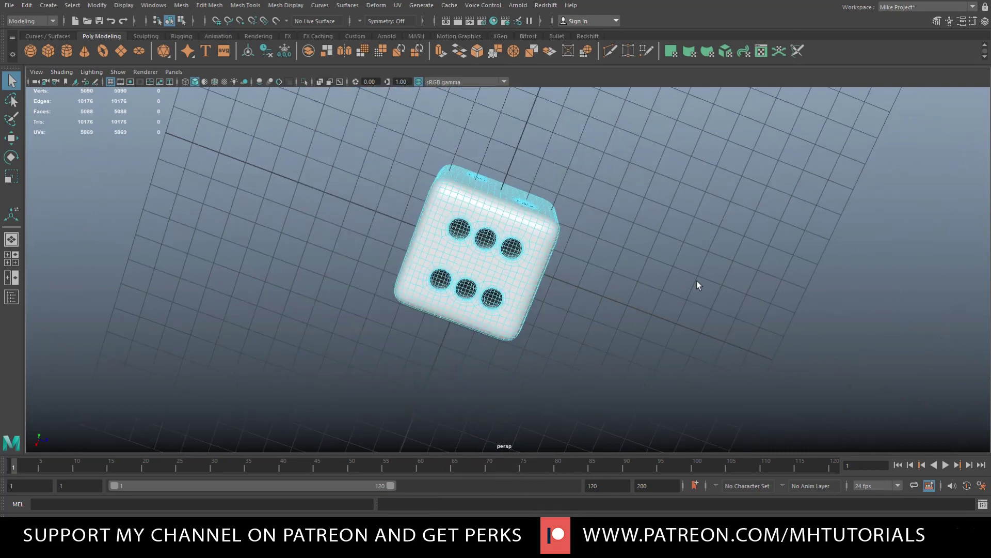
{"action": "right_click_drag", "start_coordinate": [514, 244], "coordinate": [612, 222]}
{"action": "left_click_drag", "start_coordinate": [612, 222], "coordinate": [308, 141], "text": "alt"}
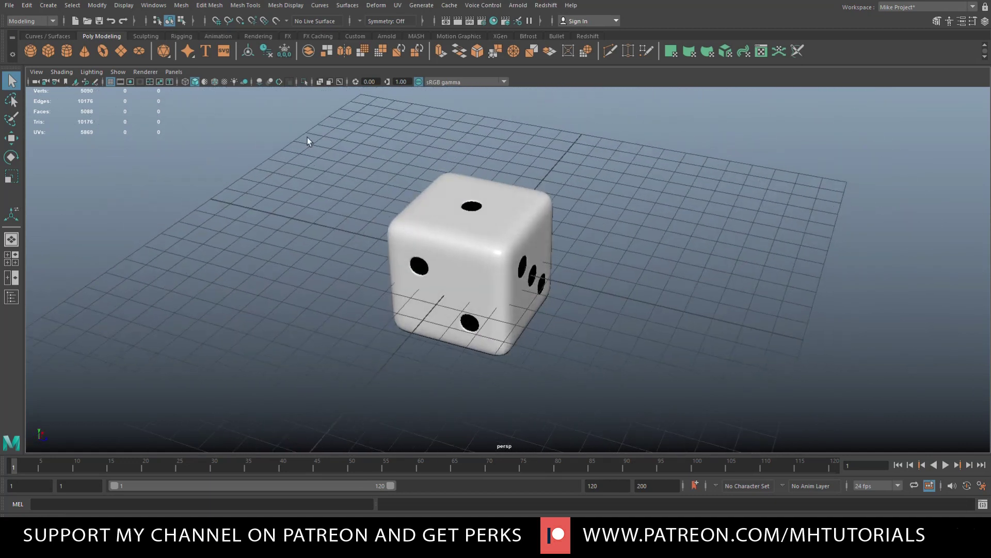
Show all hidden objects to bring the pawns back.
{"action": "left_click", "coordinate": [125, 6]}
{"action": "mouse_move", "coordinate": [154, 70]}
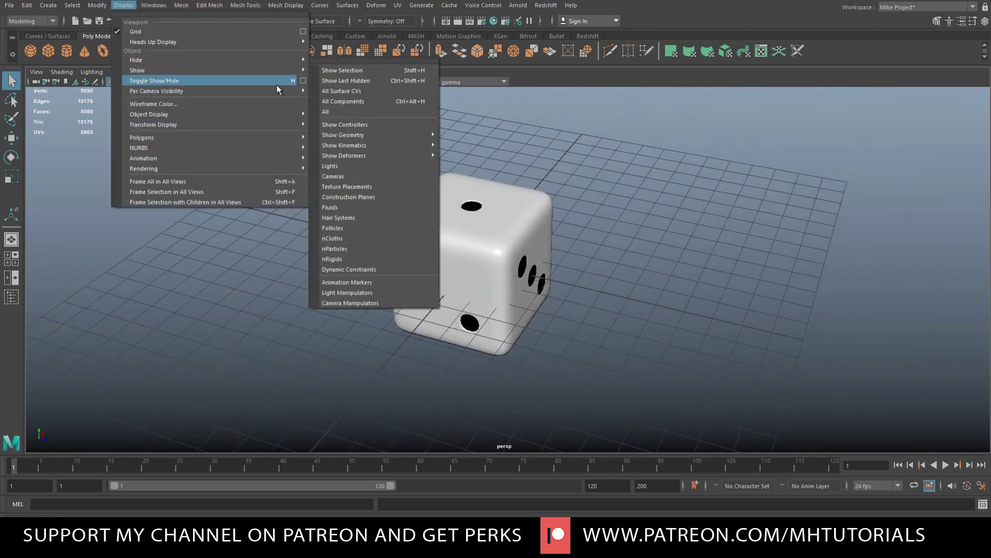
{"action": "left_click", "coordinate": [337, 113]}
{"action": "scroll", "coordinate": [563, 310], "scroll_direction": "down", "scroll_amount": 3}
{"action": "scroll", "coordinate": [569, 315], "scroll_direction": "up", "scroll_amount": 5}
Scale the die down to roughly pawn size.
{"action": "left_click_drag", "start_coordinate": [569, 315], "coordinate": [566, 200], "text": "alt"}
{"action": "left_click", "coordinate": [569, 227]}
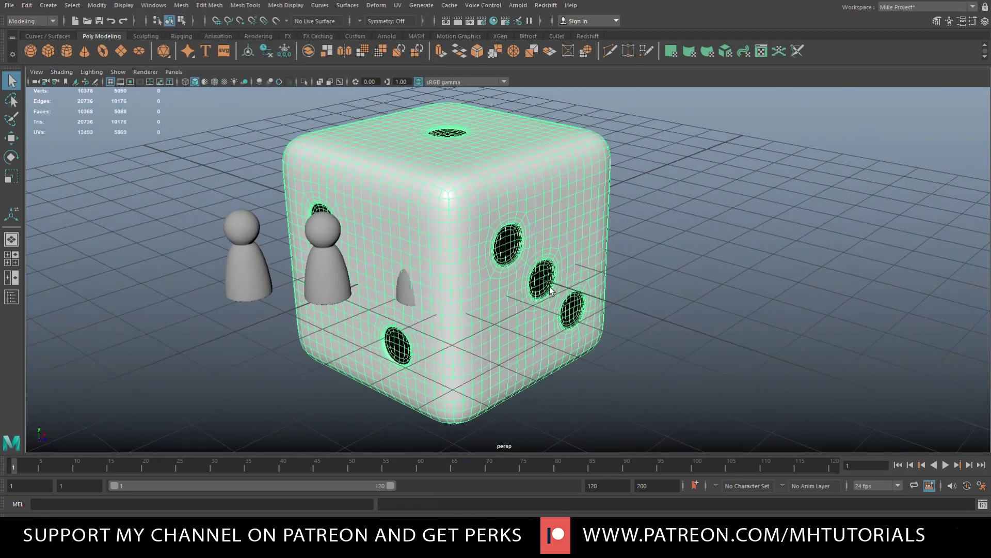
{"action": "key", "text": "r"}
{"action": "left_click_drag", "start_coordinate": [454, 250], "coordinate": [297, 263]}
Raise the die onto the ground in the front view and duplicate it.
{"action": "left_click", "coordinate": [12, 258]}
{"action": "key", "text": "space"}
{"action": "key", "text": "w"}
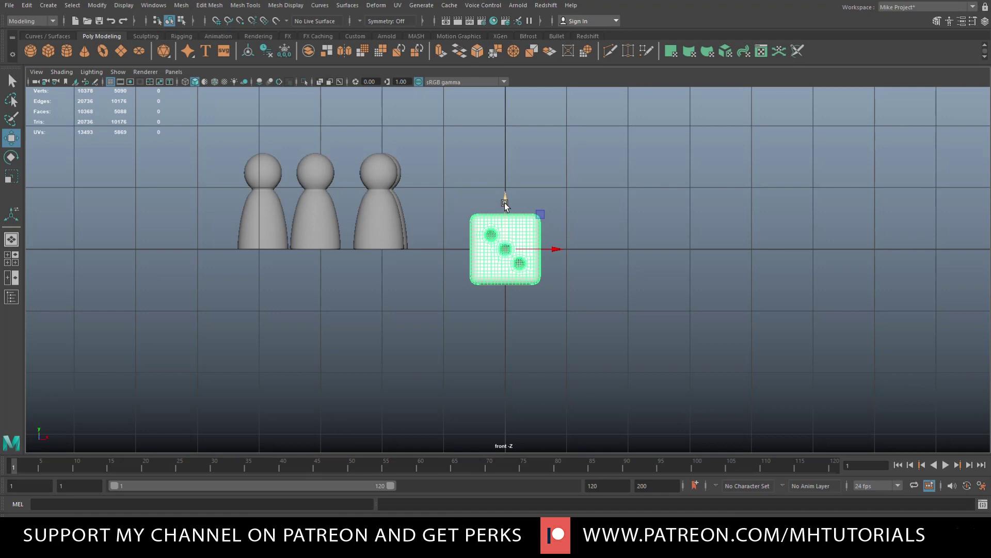
{"action": "left_click_drag", "start_coordinate": [505, 204], "coordinate": [509, 170]}
{"action": "key", "text": "ctrl+d"}
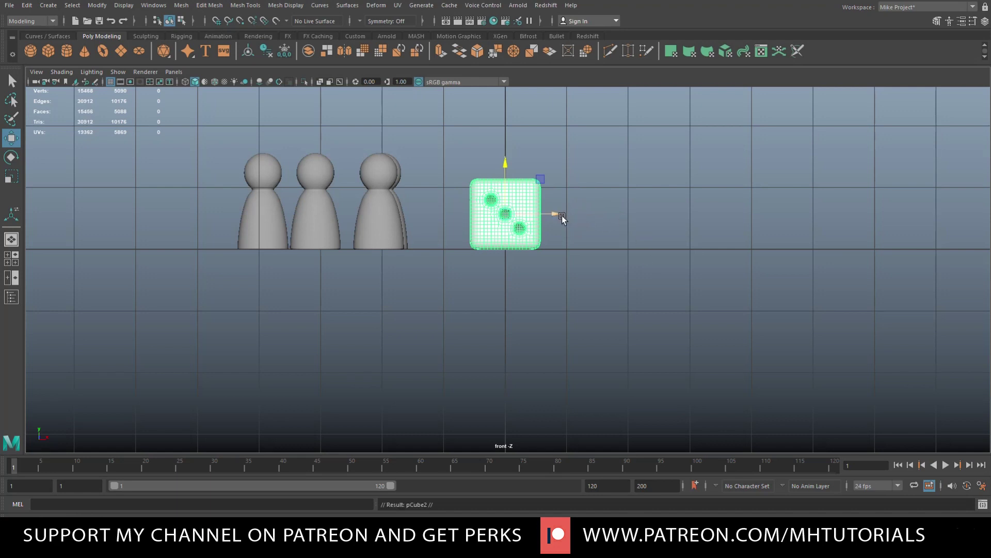
Move the duplicate die right of the original and rotate it to show different faces.
{"action": "left_click_drag", "start_coordinate": [562, 215], "coordinate": [682, 225]}
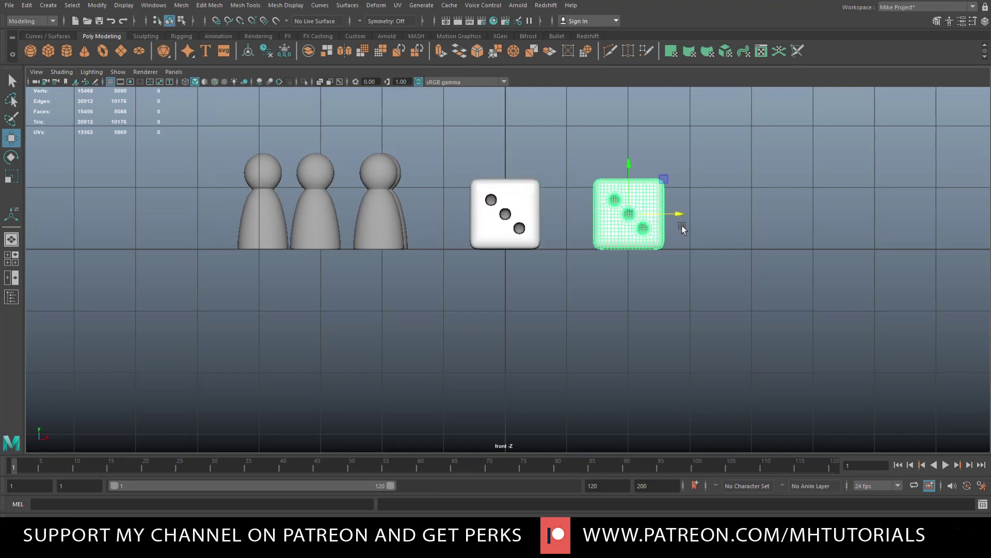
{"action": "key", "text": "e"}
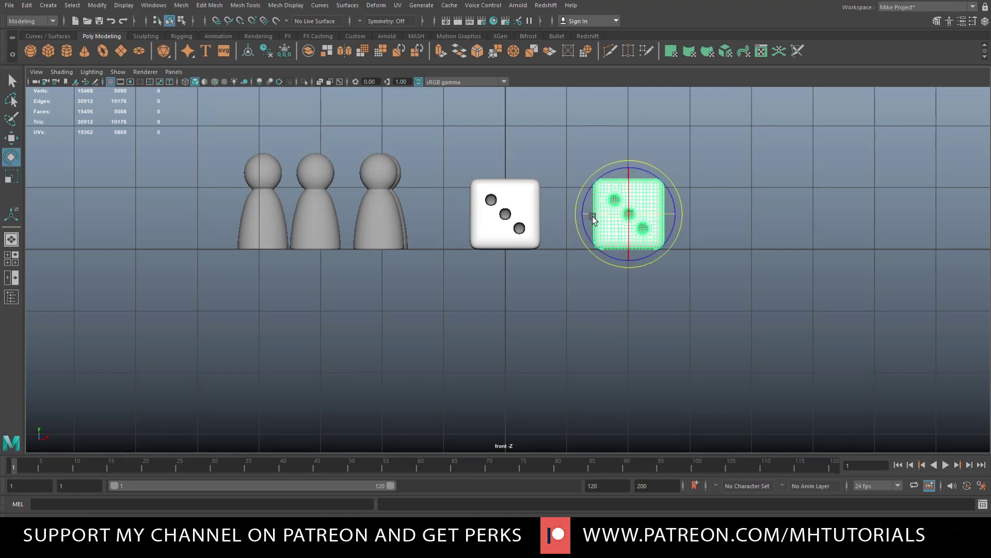
{"action": "left_click_drag", "start_coordinate": [592, 216], "coordinate": [659, 218]}
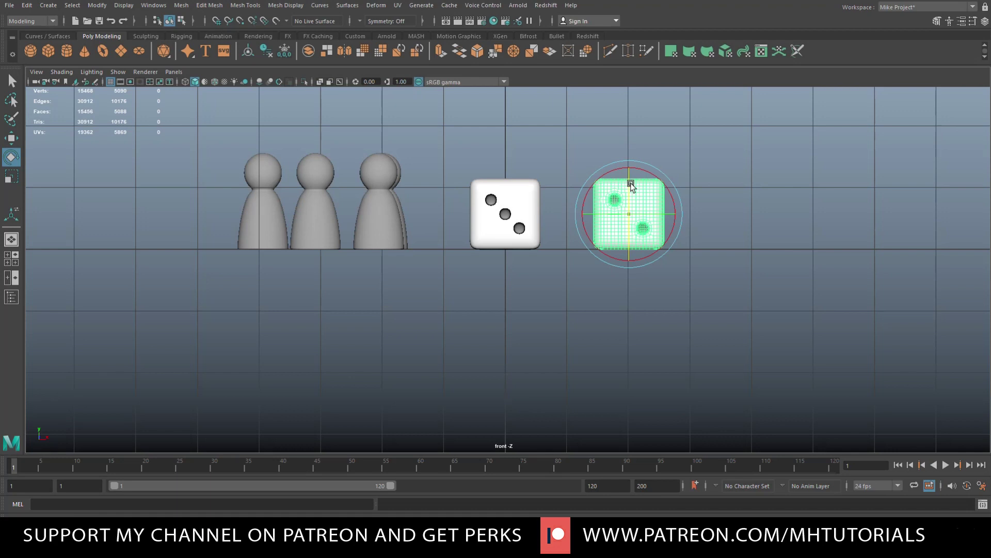
{"action": "left_click_drag", "start_coordinate": [630, 188], "coordinate": [671, 221]}
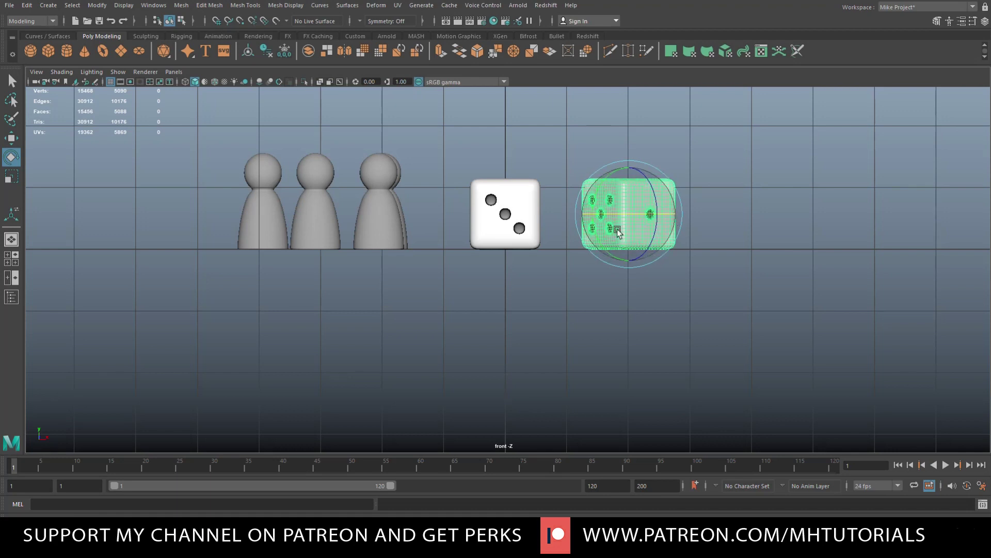
Rotate the original three-pip die slightly and return to the perspective view.
{"action": "left_click", "coordinate": [525, 204]}
{"action": "mouse_move", "coordinate": [526, 204]}
{"action": "left_mouse_down"}
{"action": "mouse_move", "coordinate": [542, 215]}
{"action": "mouse_move", "coordinate": [534, 215]}
{"action": "left_mouse_up"}
{"action": "left_click", "coordinate": [12, 260]}
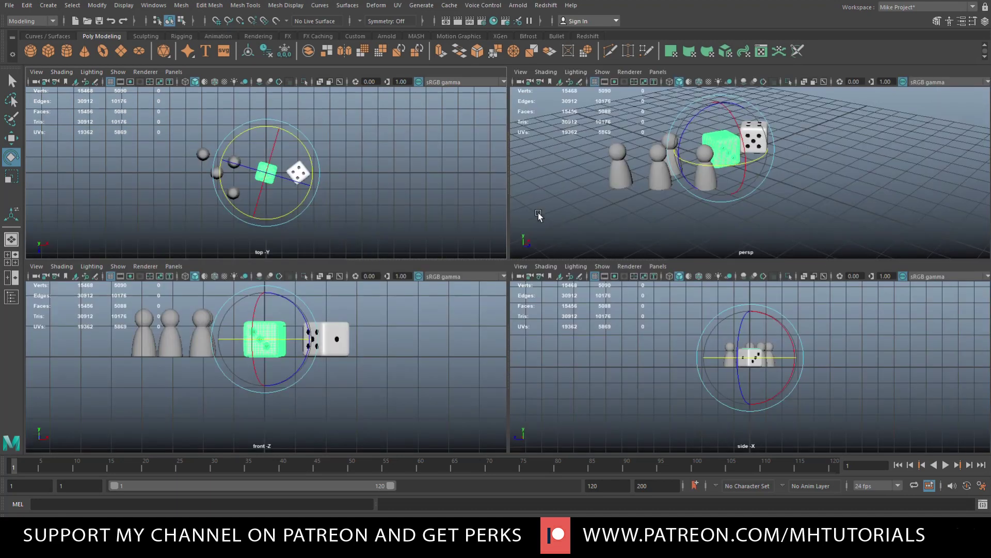
{"action": "key", "text": "space"}
Give the front-right pawn a new red Blinn material.
{"action": "left_click", "coordinate": [627, 292]}
{"action": "scroll", "coordinate": [618, 295], "scroll_direction": "up", "scroll_amount": 3}
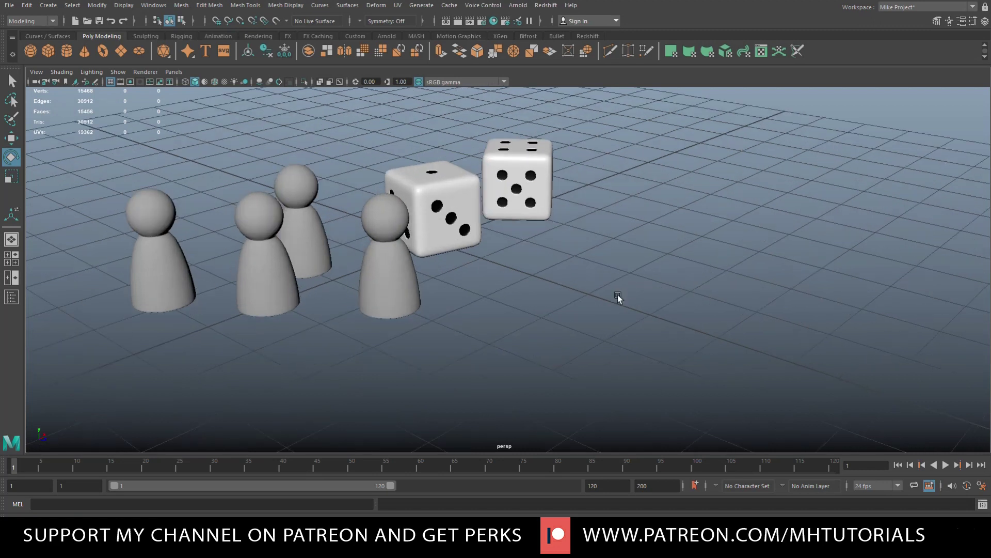
{"action": "left_click_drag", "start_coordinate": [606, 301], "coordinate": [686, 332], "text": "alt"}
{"action": "left_click_drag", "start_coordinate": [619, 376], "coordinate": [531, 369], "text": "alt"}
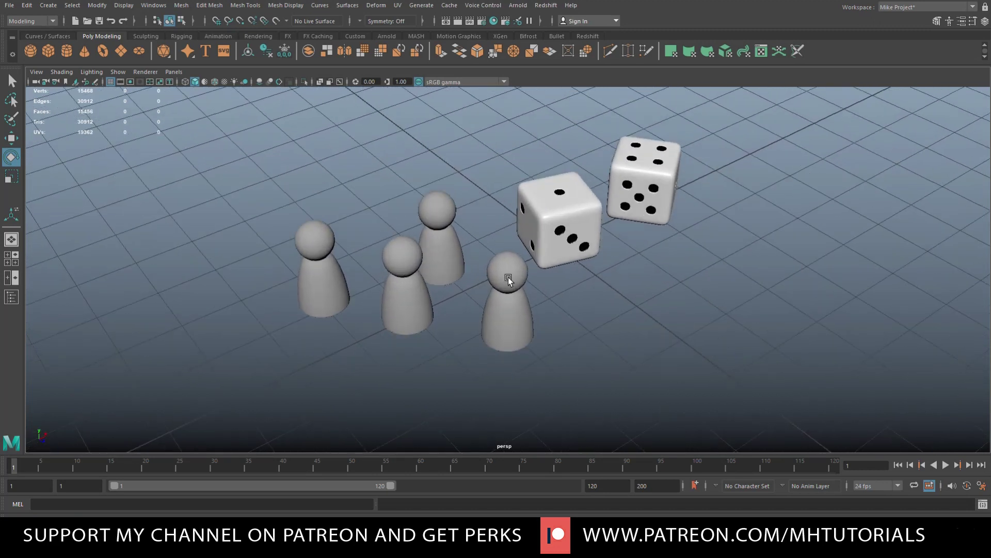
{"action": "left_click", "coordinate": [507, 294]}
{"action": "right_click_drag", "start_coordinate": [514, 251], "coordinate": [508, 514]}
{"action": "left_click", "coordinate": [412, 234]}
{"action": "left_click", "coordinate": [814, 181]}
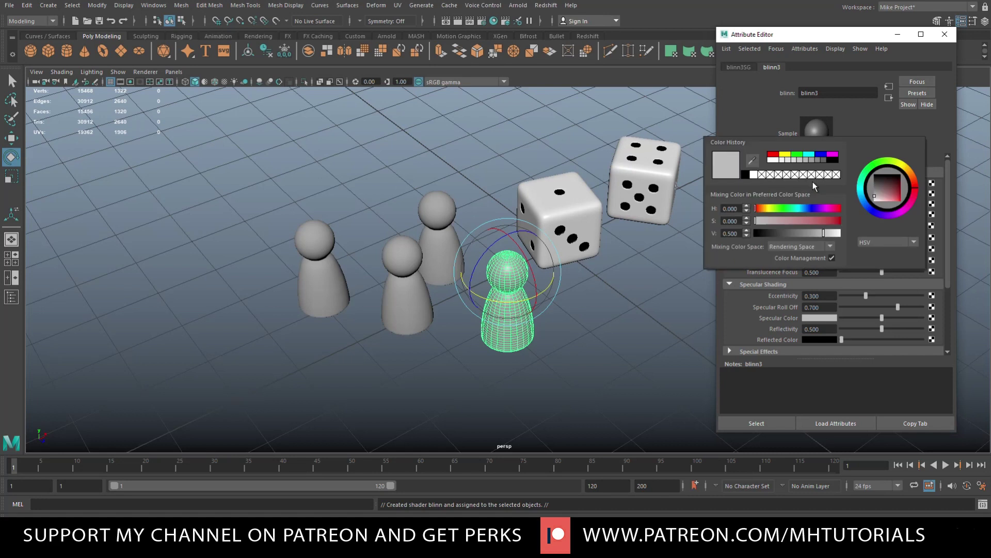
{"action": "left_click", "coordinate": [773, 156]}
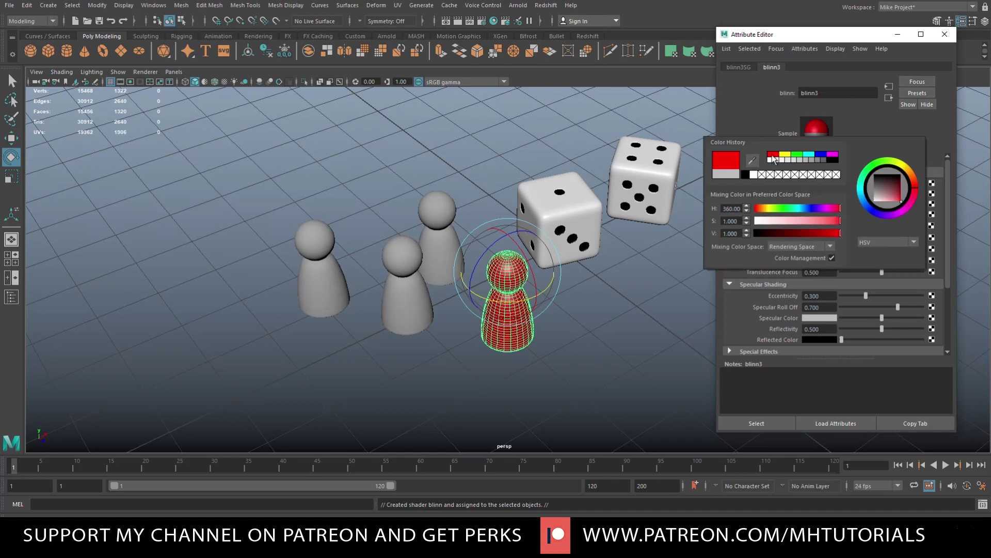
Give the back pawn a new blue Blinn material.
{"action": "left_click", "coordinate": [438, 211]}
{"action": "right_click", "coordinate": [439, 212]}
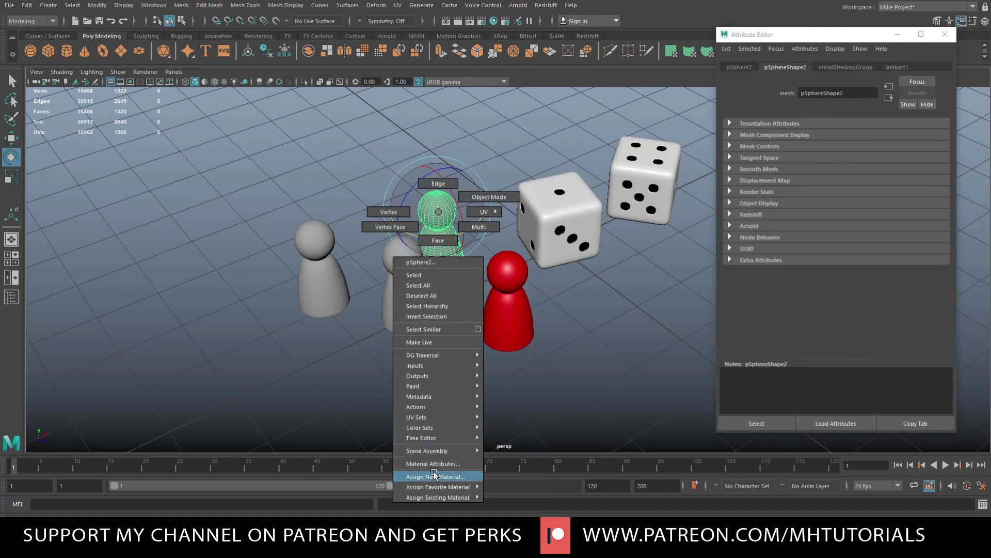
{"action": "left_click", "coordinate": [435, 476]}
{"action": "left_click", "coordinate": [408, 235]}
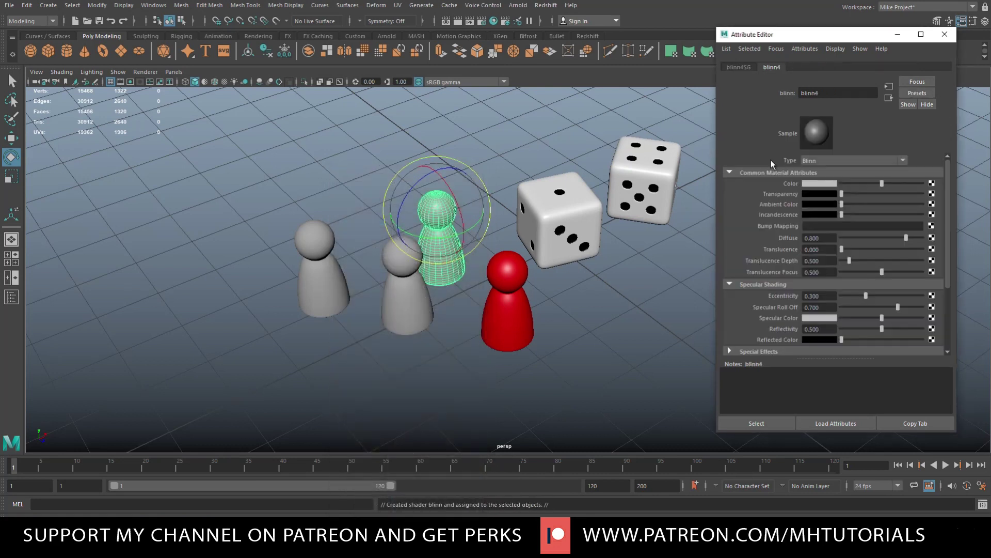
{"action": "left_click", "coordinate": [821, 184]}
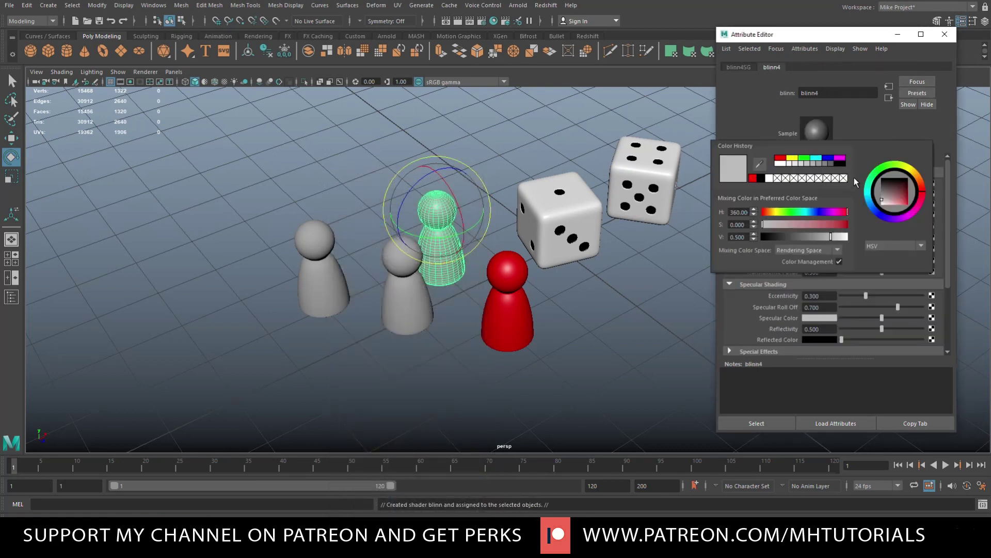
{"action": "left_click", "coordinate": [828, 159]}
Give the front grey pawn a new green Blinn material.
{"action": "left_click", "coordinate": [410, 318]}
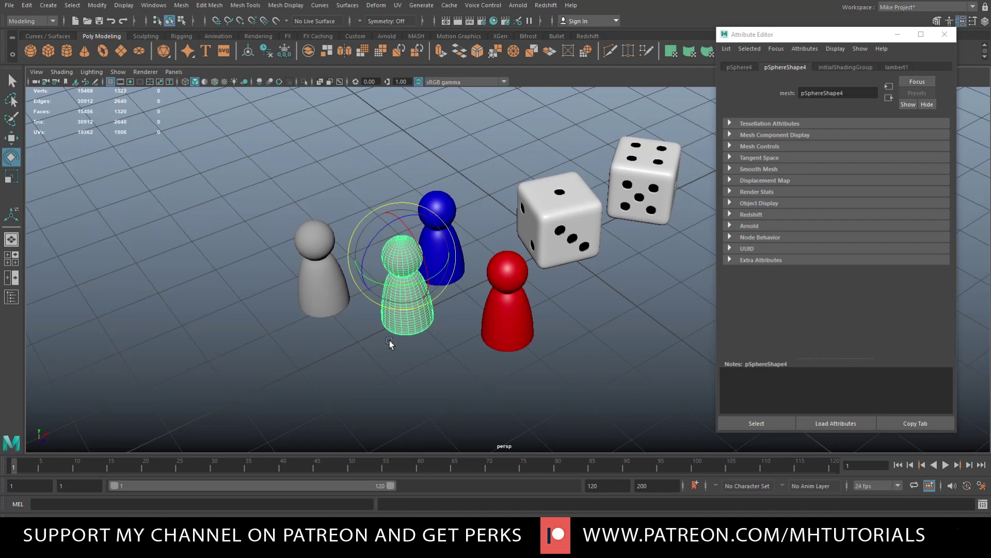
{"action": "right_click_drag", "start_coordinate": [411, 323], "coordinate": [411, 514]}
{"action": "left_click", "coordinate": [417, 234]}
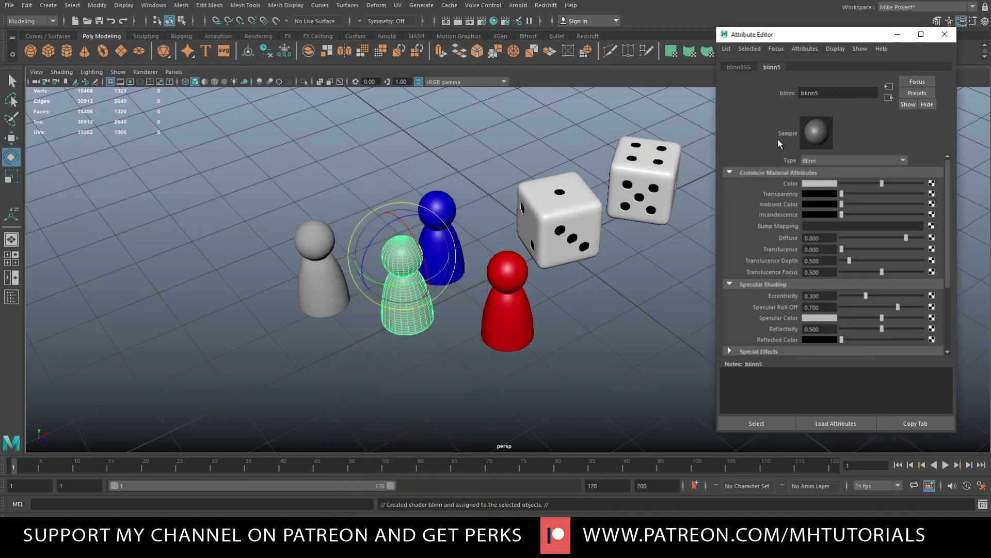
{"action": "left_click", "coordinate": [821, 184]}
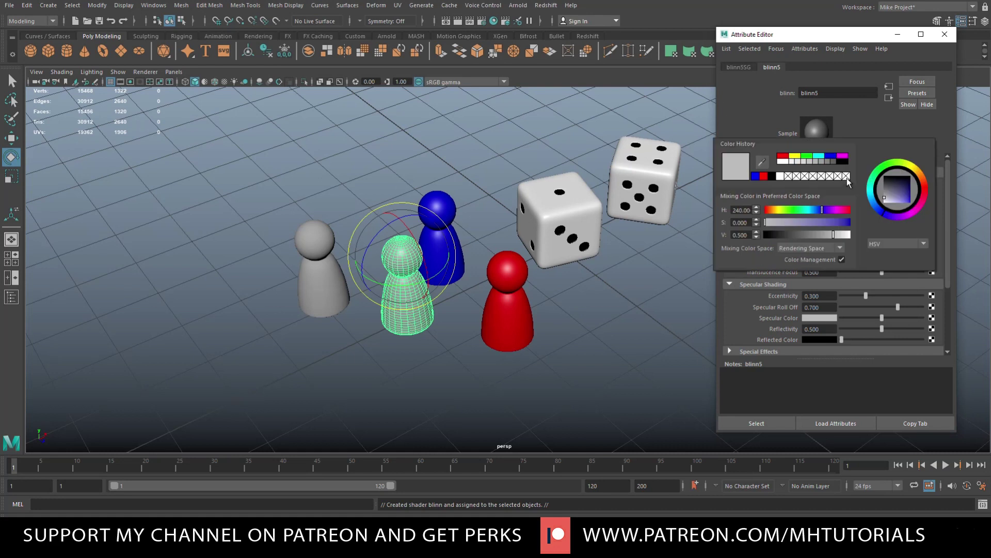
{"action": "left_click", "coordinate": [808, 158]}
Give the last pawn a new yellow Blinn material, then deselect it.
{"action": "left_click", "coordinate": [323, 305]}
{"action": "right_click_drag", "start_coordinate": [322, 251], "coordinate": [326, 313]}
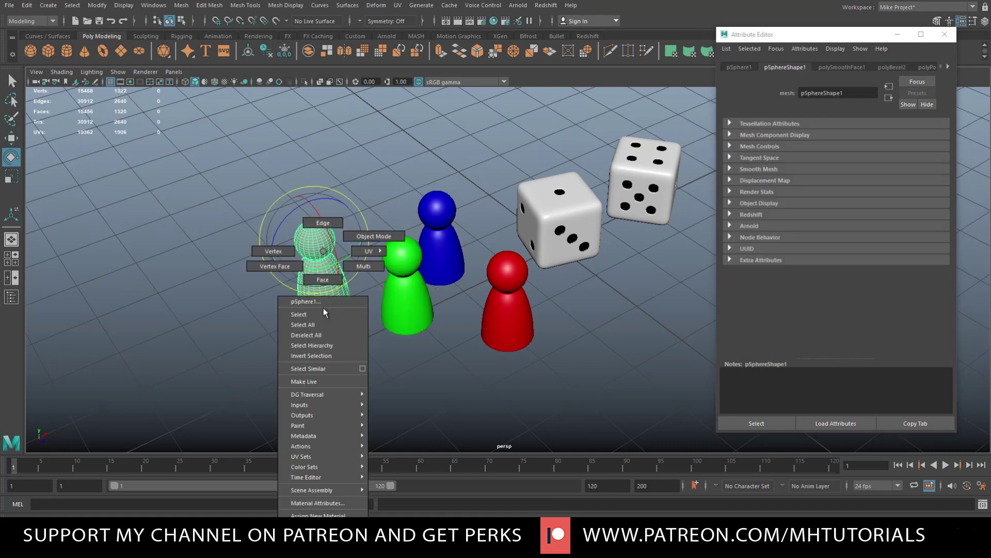
{"action": "left_click", "coordinate": [317, 515]}
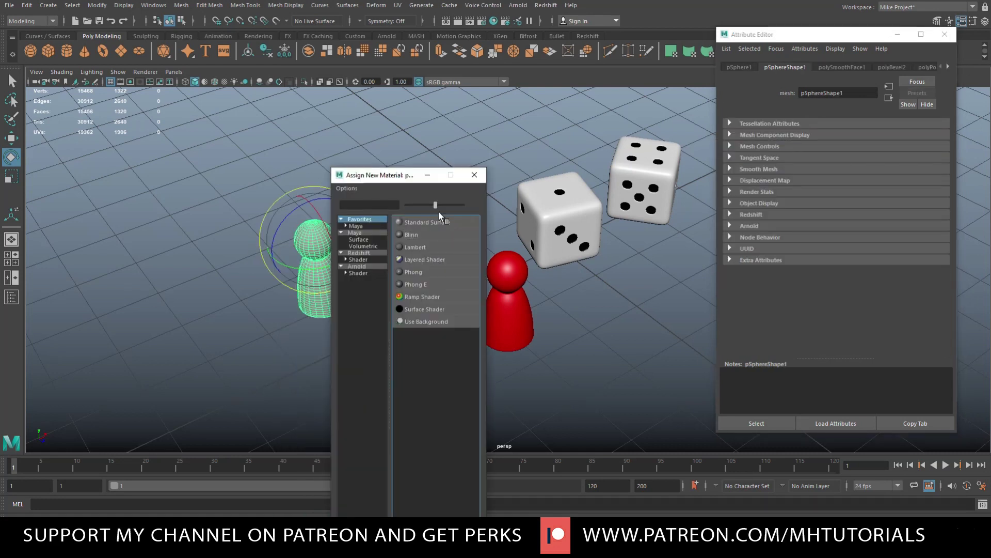
{"action": "left_click", "coordinate": [412, 235]}
{"action": "left_click", "coordinate": [812, 186]}
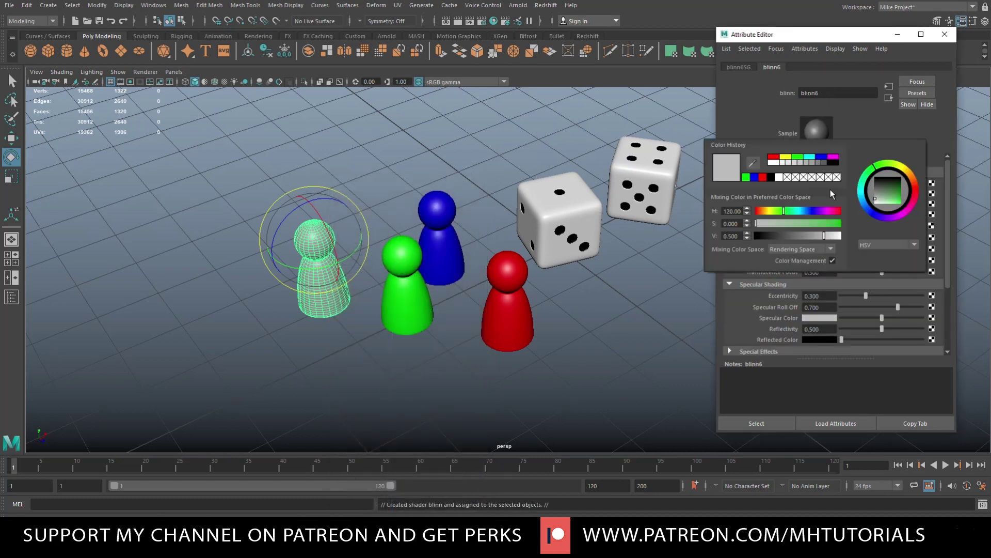
{"action": "left_click", "coordinate": [787, 160]}
{"action": "left_click", "coordinate": [588, 385]}
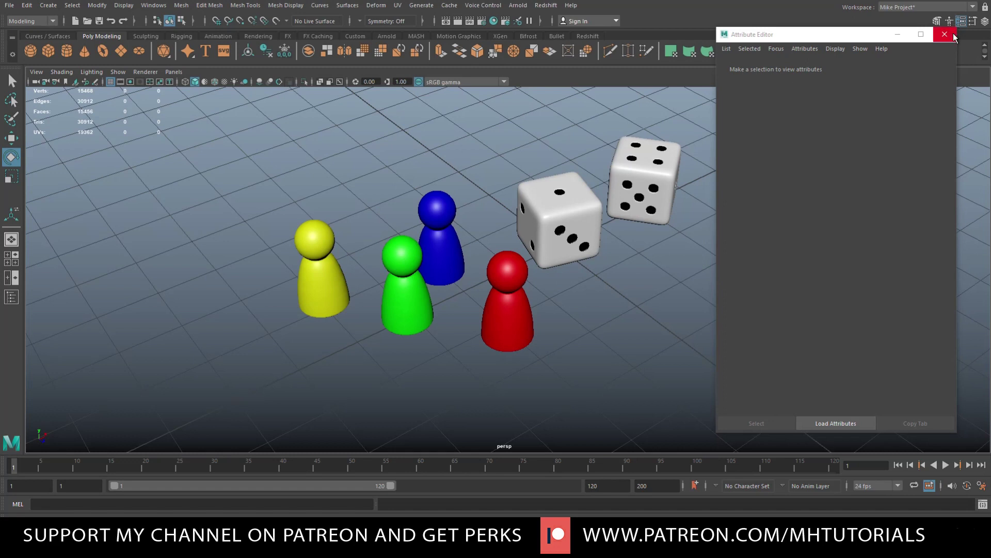
Close the Attribute Editor and orbit the perspective view to frame the dice and pawns.
{"action": "left_click", "coordinate": [945, 34]}
{"action": "scroll", "coordinate": [763, 286], "scroll_direction": "up", "scroll_amount": 2}
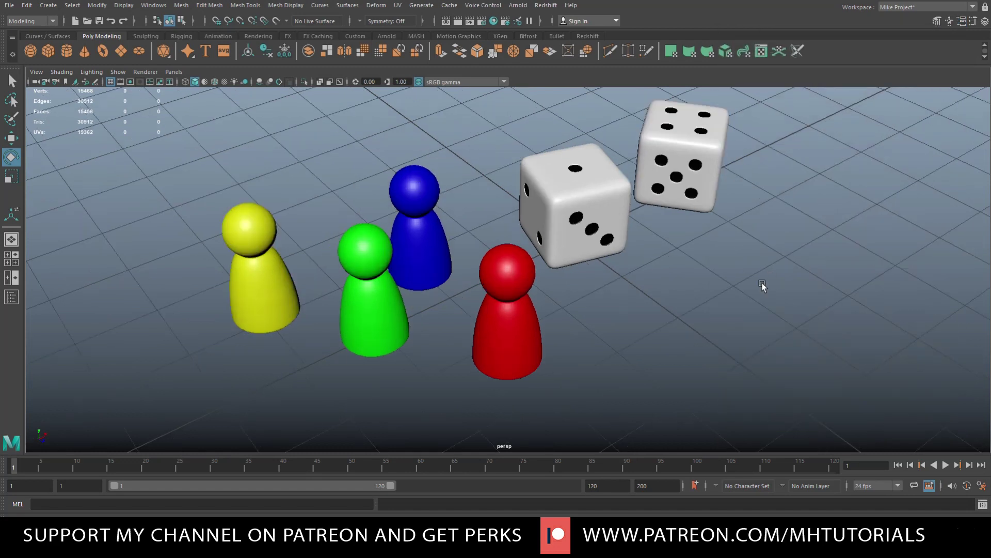
{"action": "scroll", "coordinate": [763, 286], "scroll_direction": "down", "scroll_amount": 2}
{"action": "left_click_drag", "start_coordinate": [755, 272], "coordinate": [759, 295], "text": "alt"}
{"action": "scroll", "coordinate": [737, 329], "scroll_direction": "up", "scroll_amount": 2}
{"action": "left_click_drag", "start_coordinate": [737, 328], "coordinate": [678, 330], "text": "alt"}
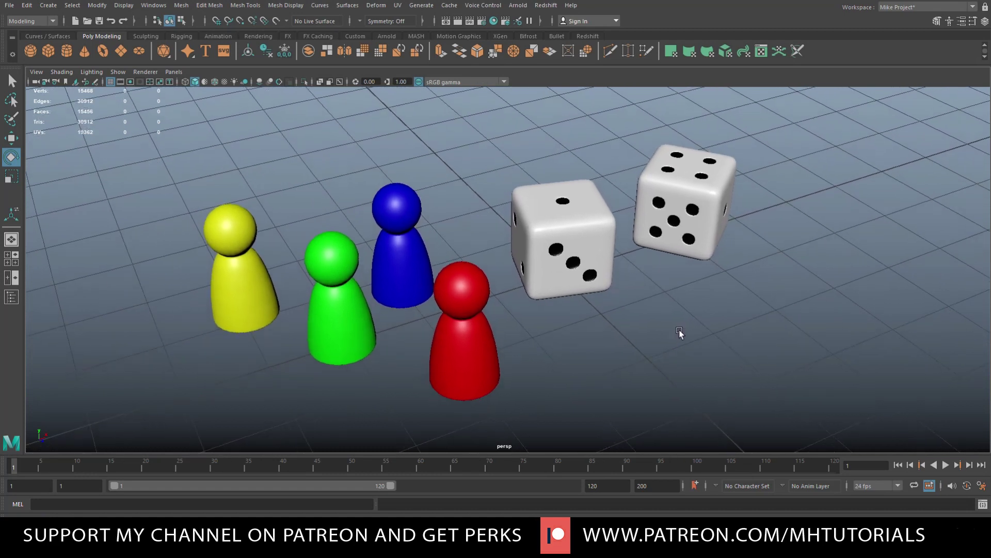